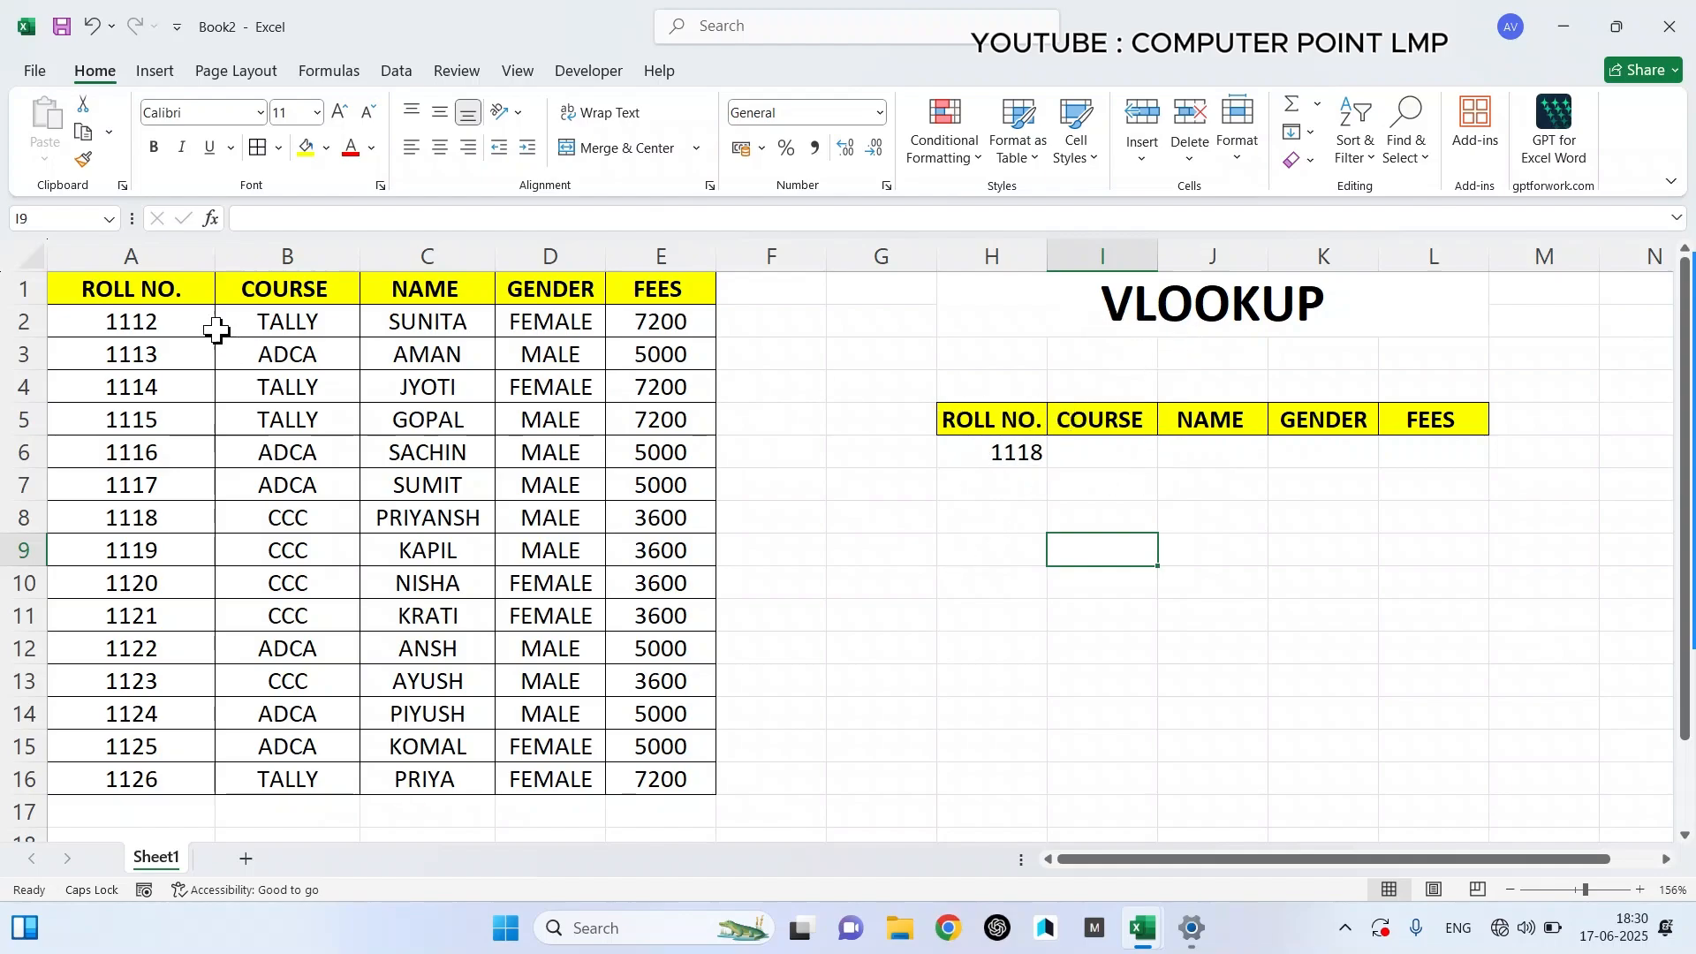
- Examine the headers of the source table and the lookup table, along with the result cells beside the roll number in H6
drag(171, 292, 662, 292)
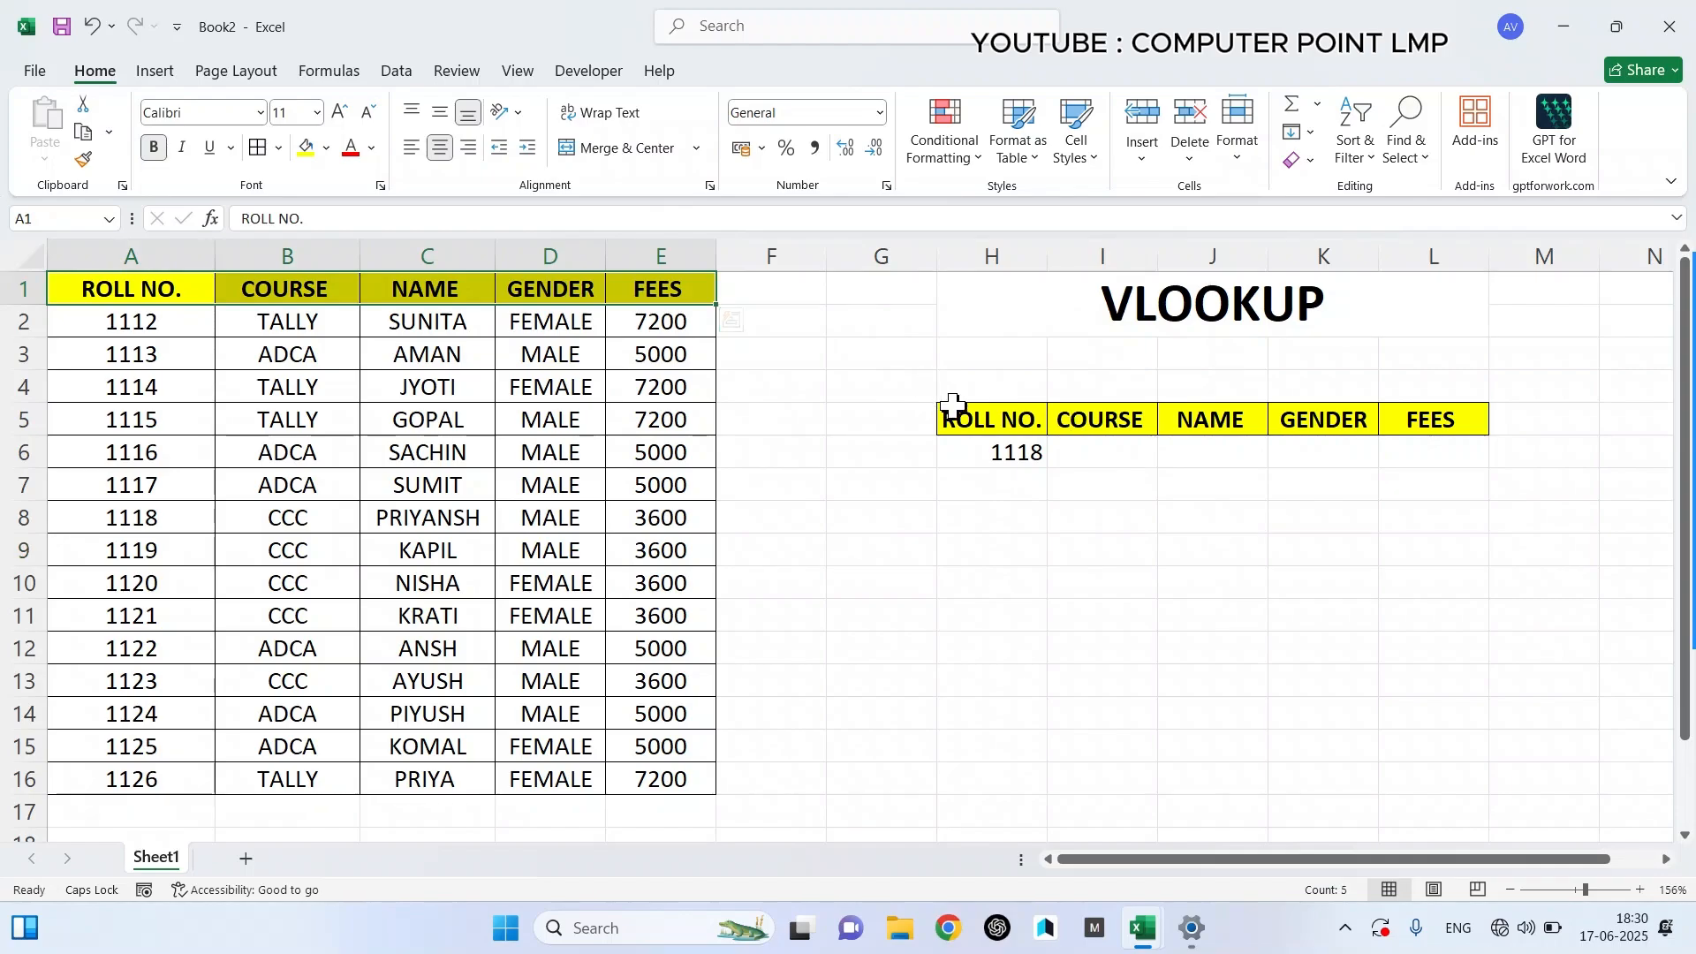
drag(995, 416, 1431, 421)
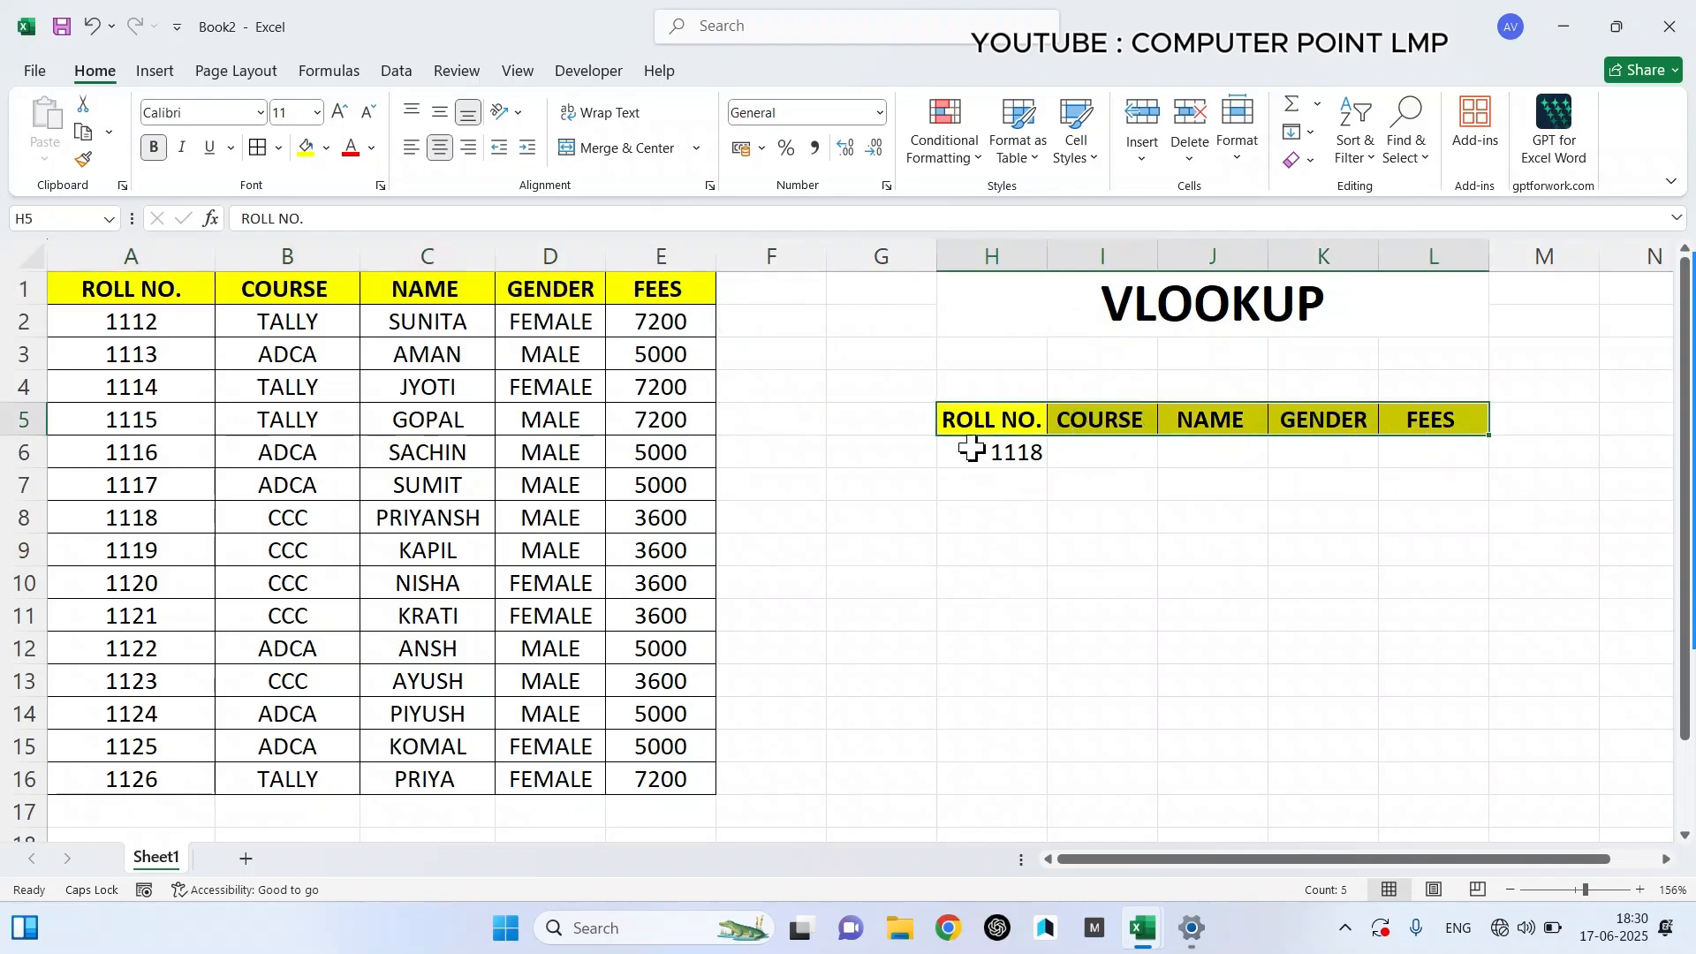
click(1001, 448)
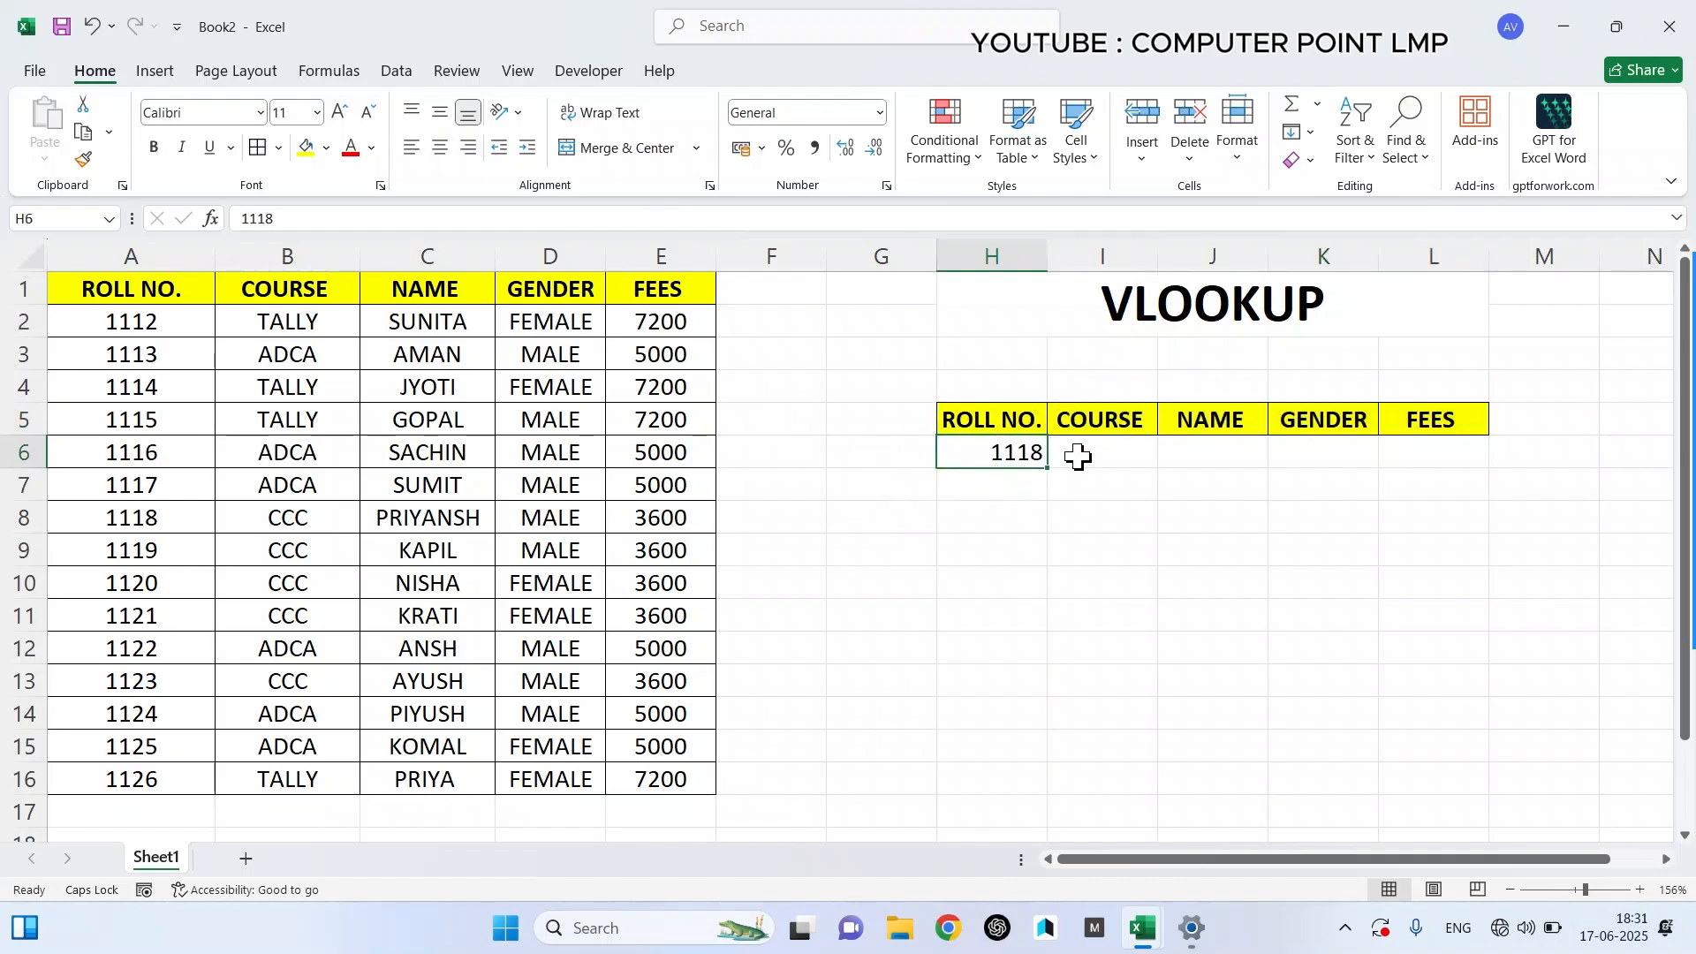
click(1215, 460)
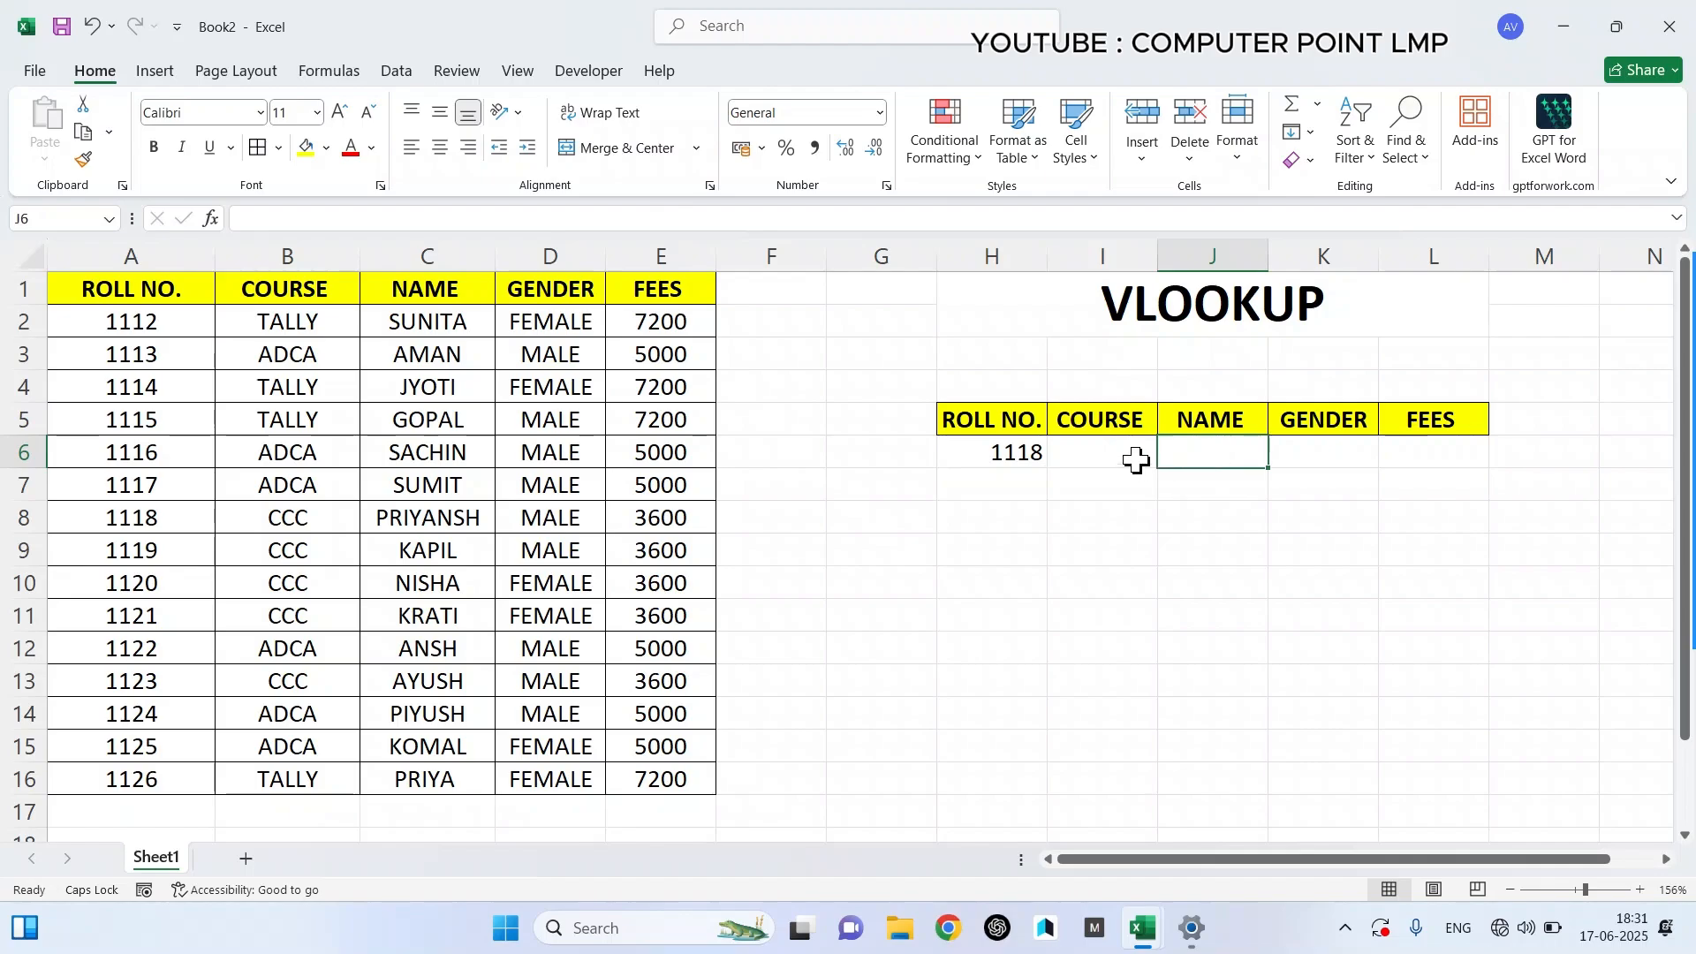
click(1330, 442)
click(1412, 442)
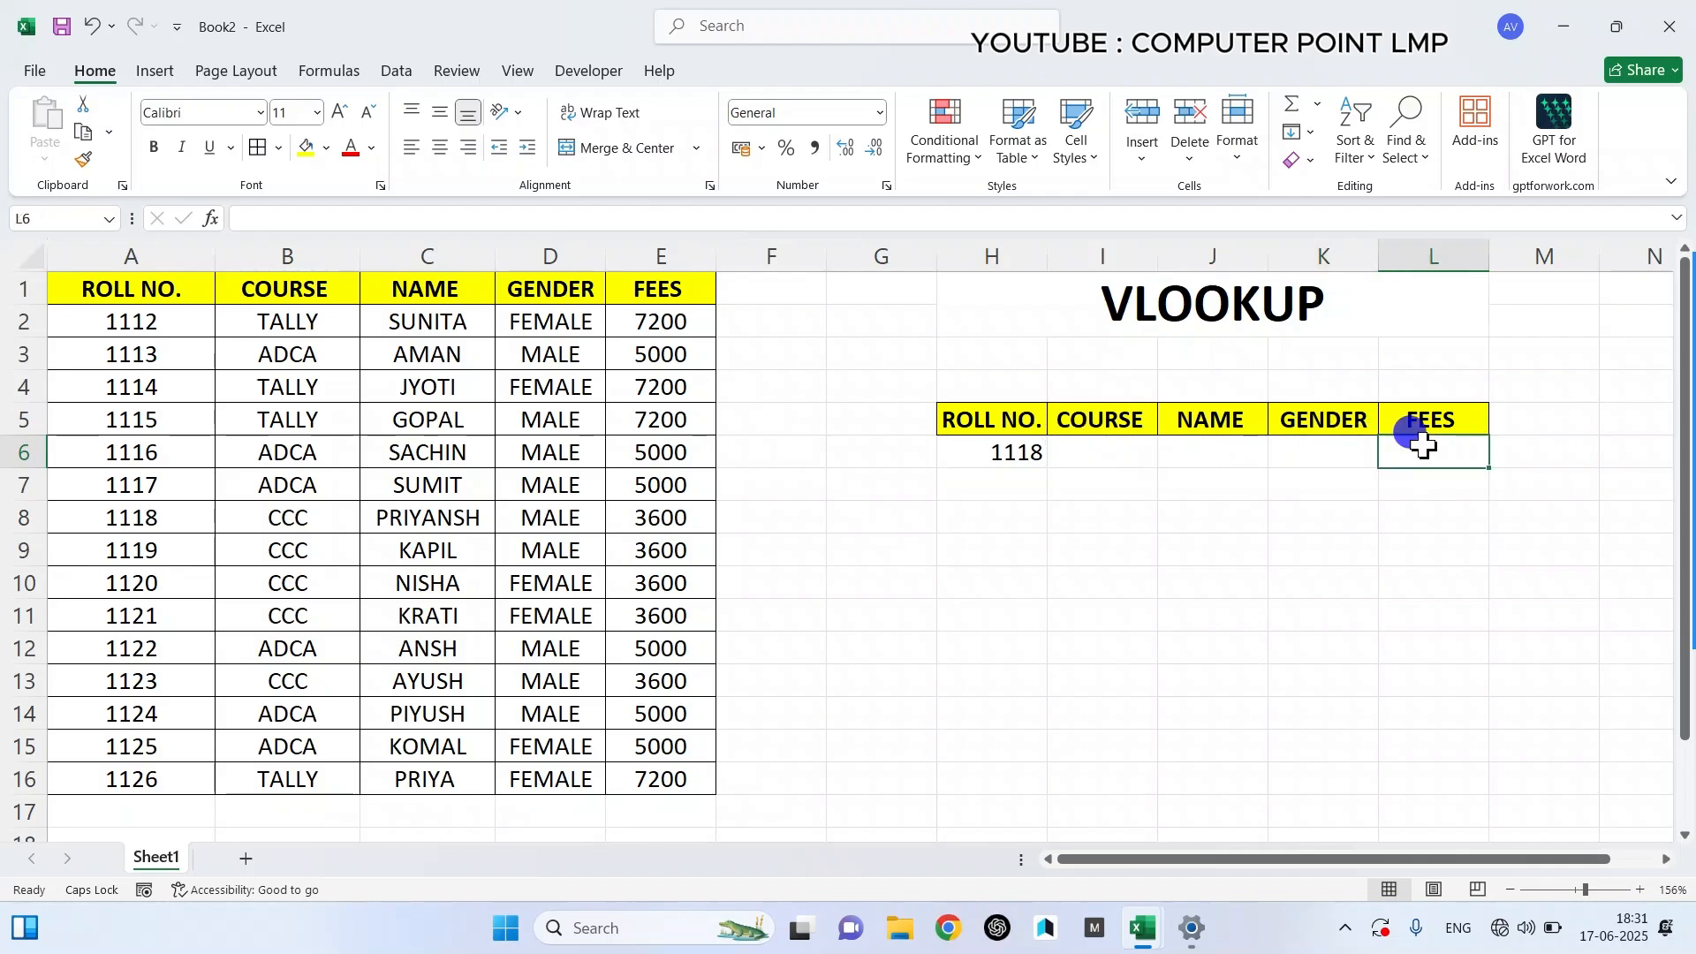
click(1092, 444)
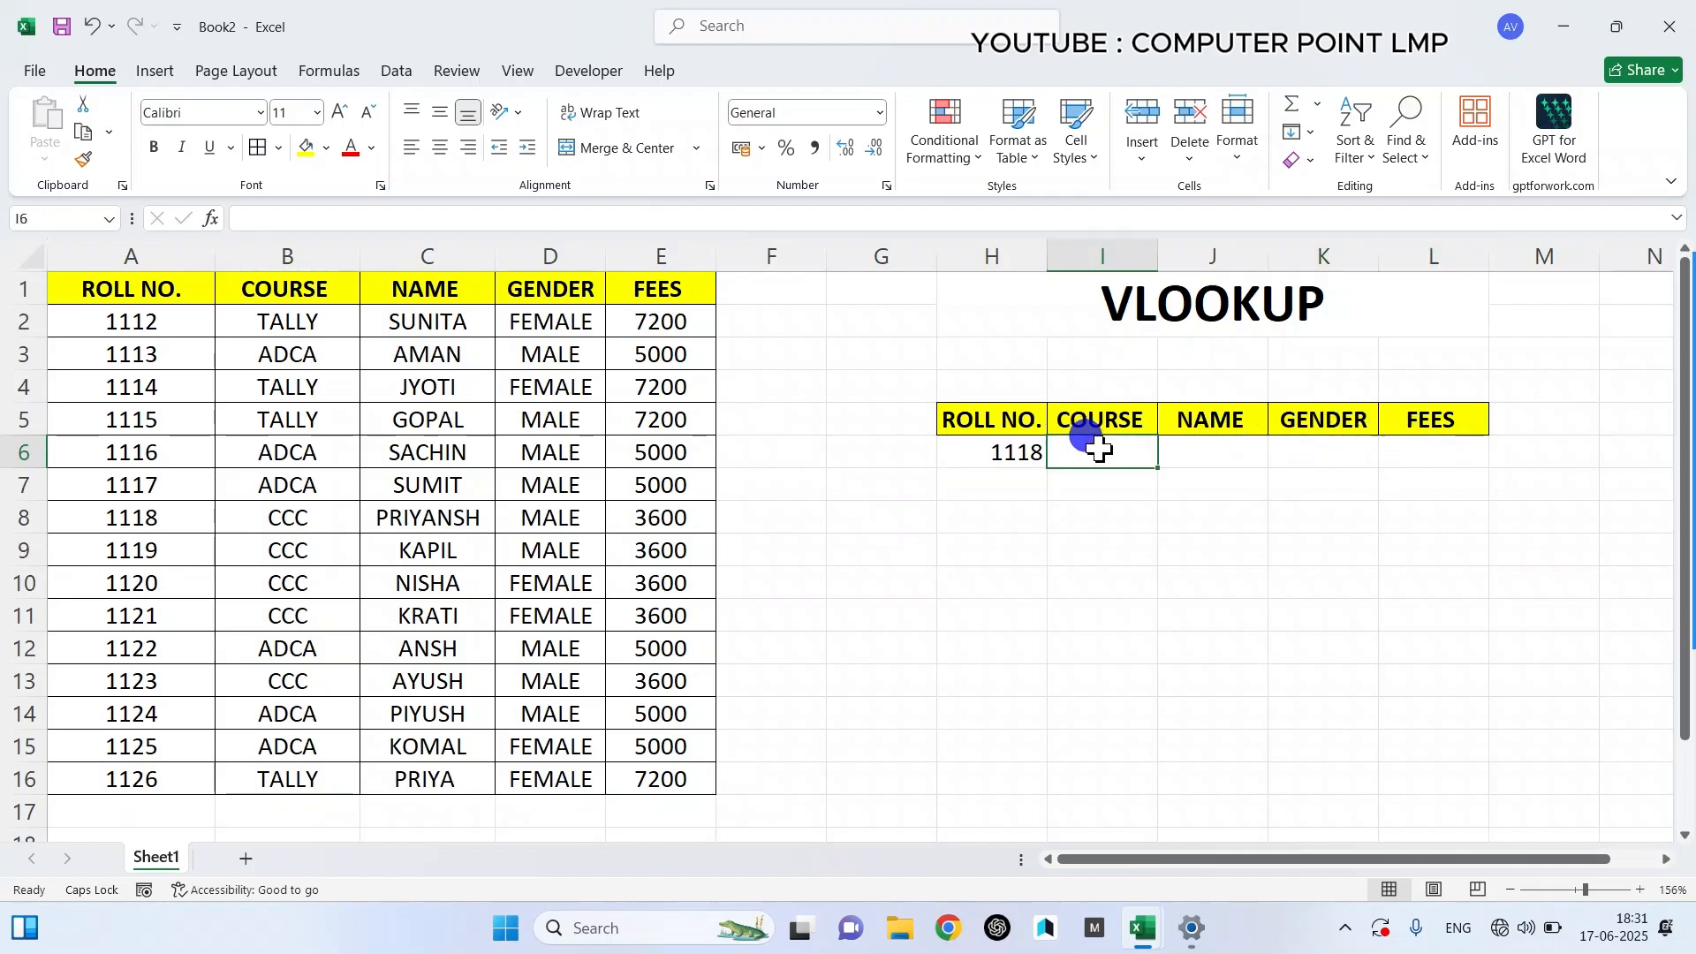
- Compare the roll number in H6 with the roll number column and its matching source record, and review the empty result cells
click(985, 453)
drag(170, 319, 189, 777)
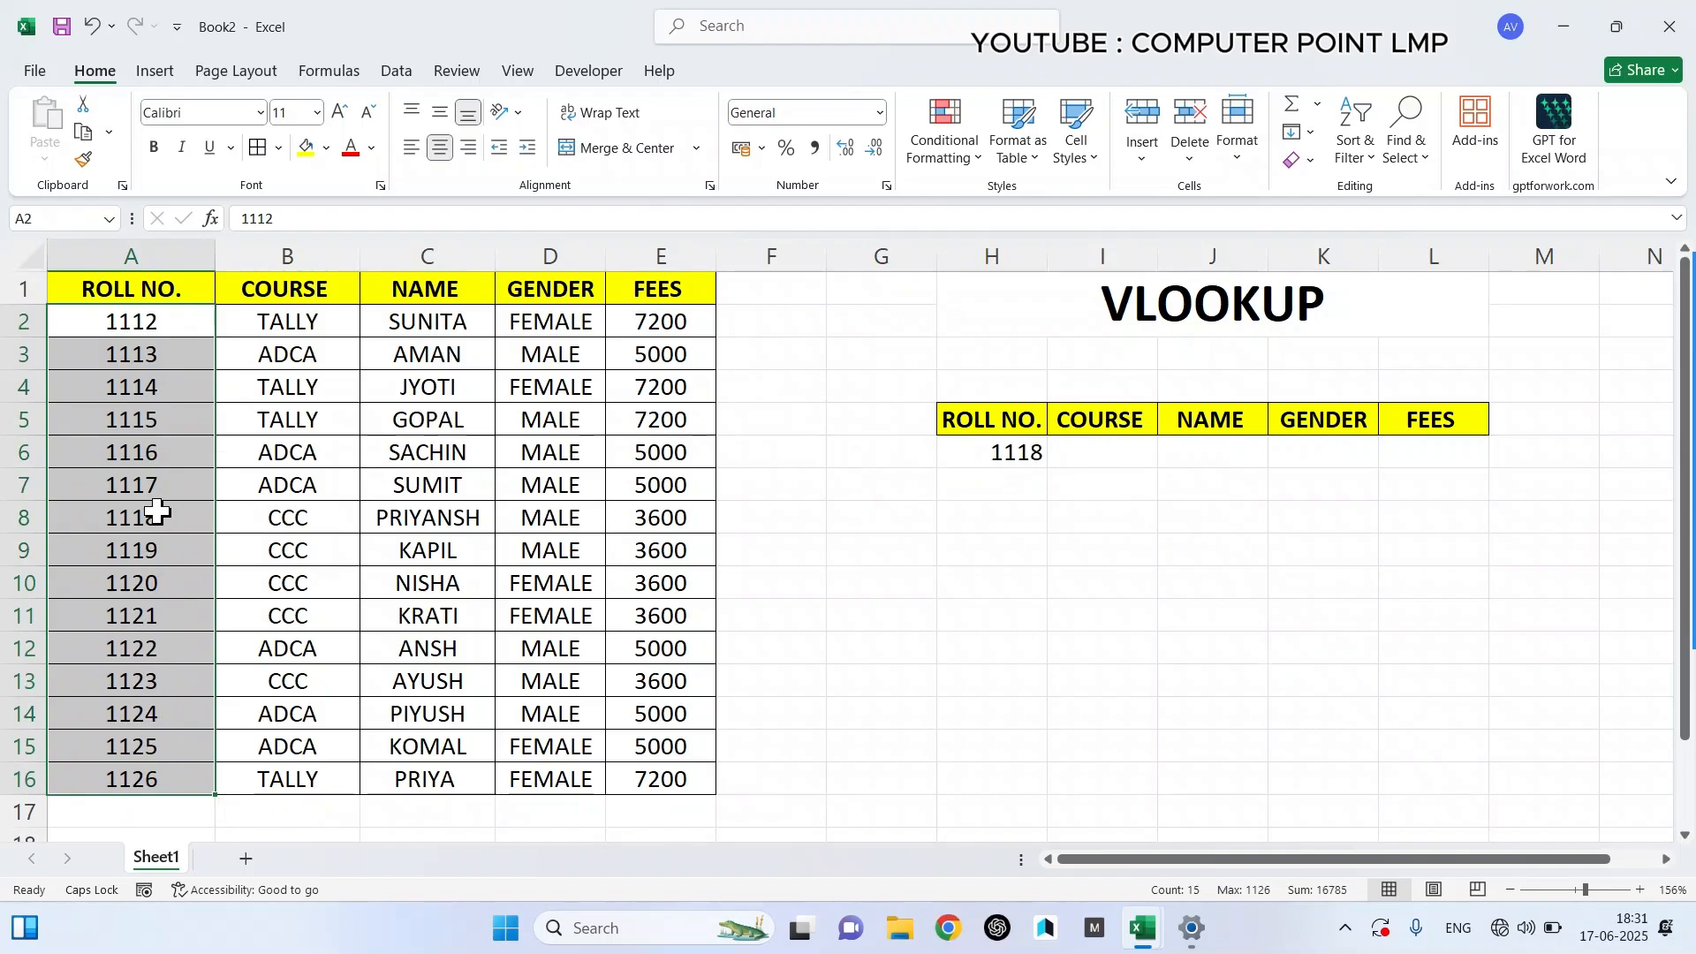
click(256, 517)
click(436, 518)
click(517, 517)
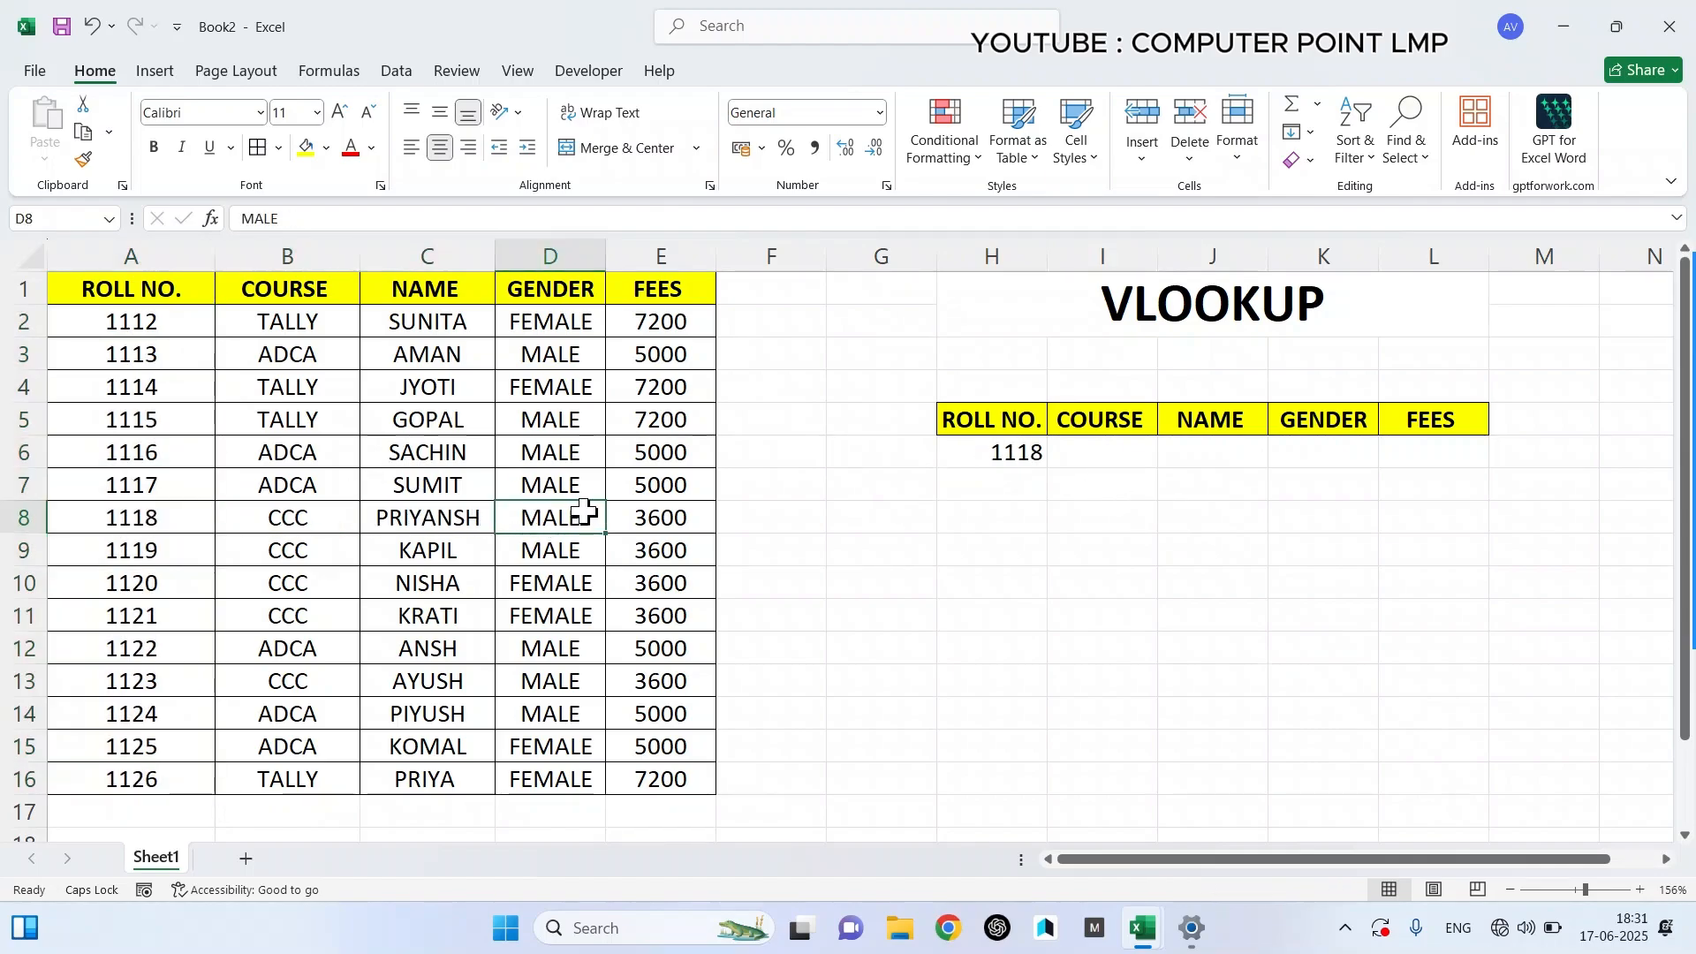
click(1091, 444)
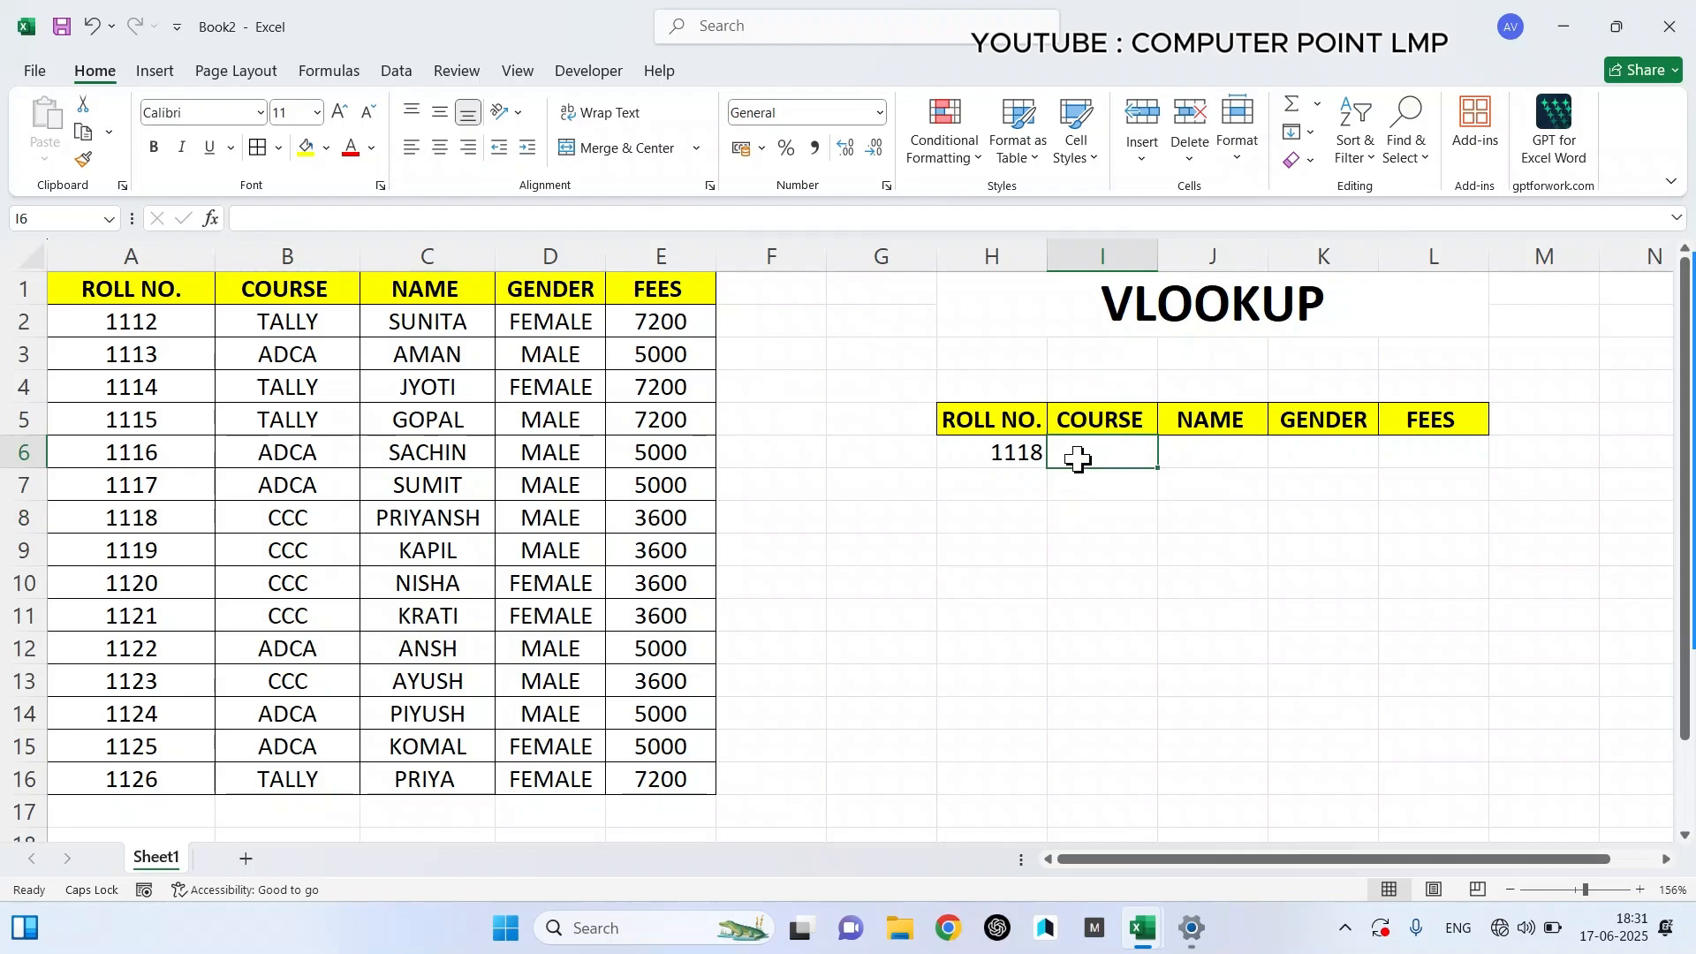
click(1215, 442)
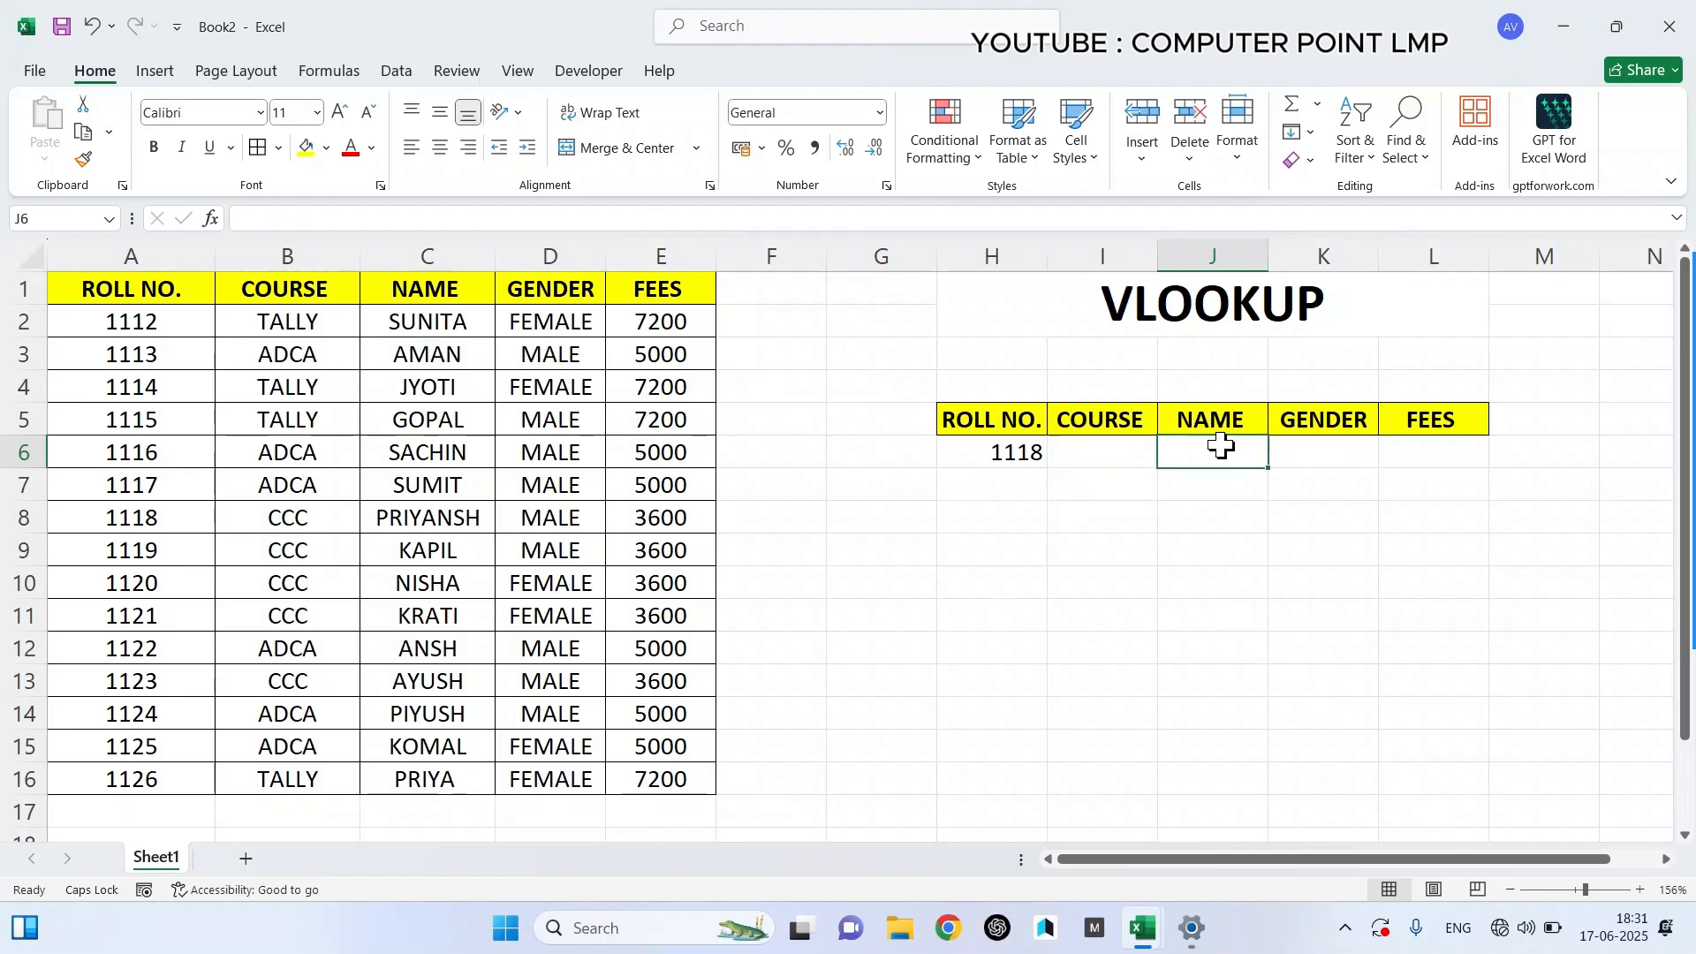
click(1301, 437)
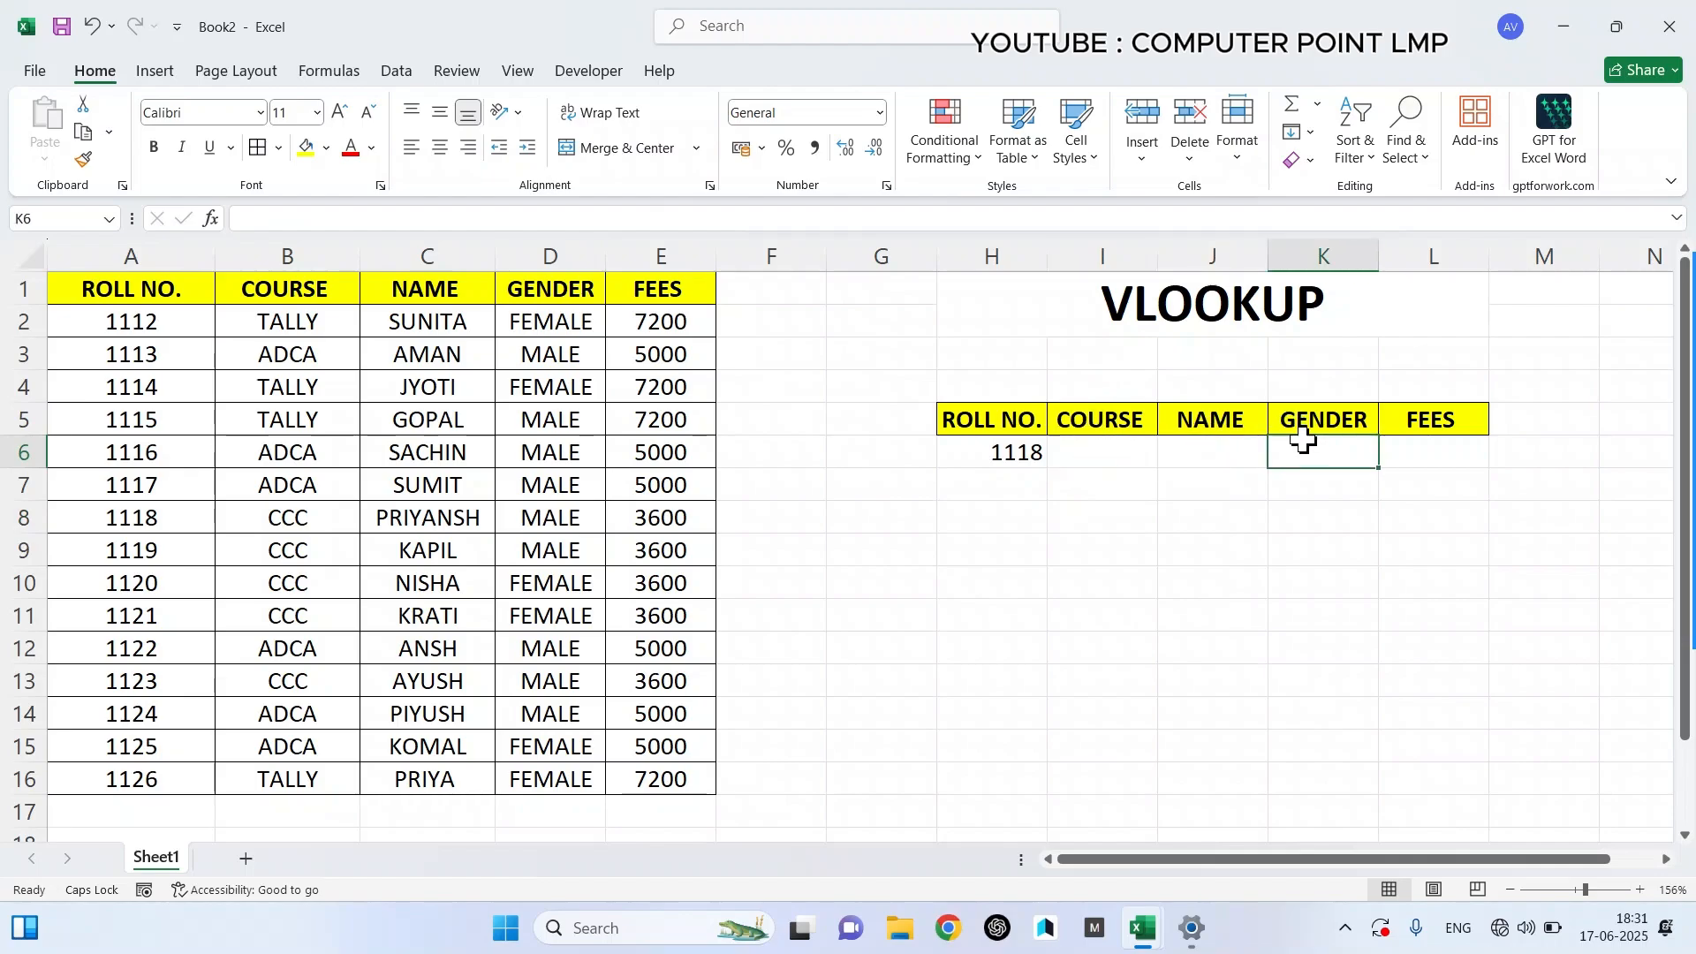
- Enter =VLOOKUP(H6,A1:E16,2,0) in cell I6 to return the course for the roll number
click(1118, 448)
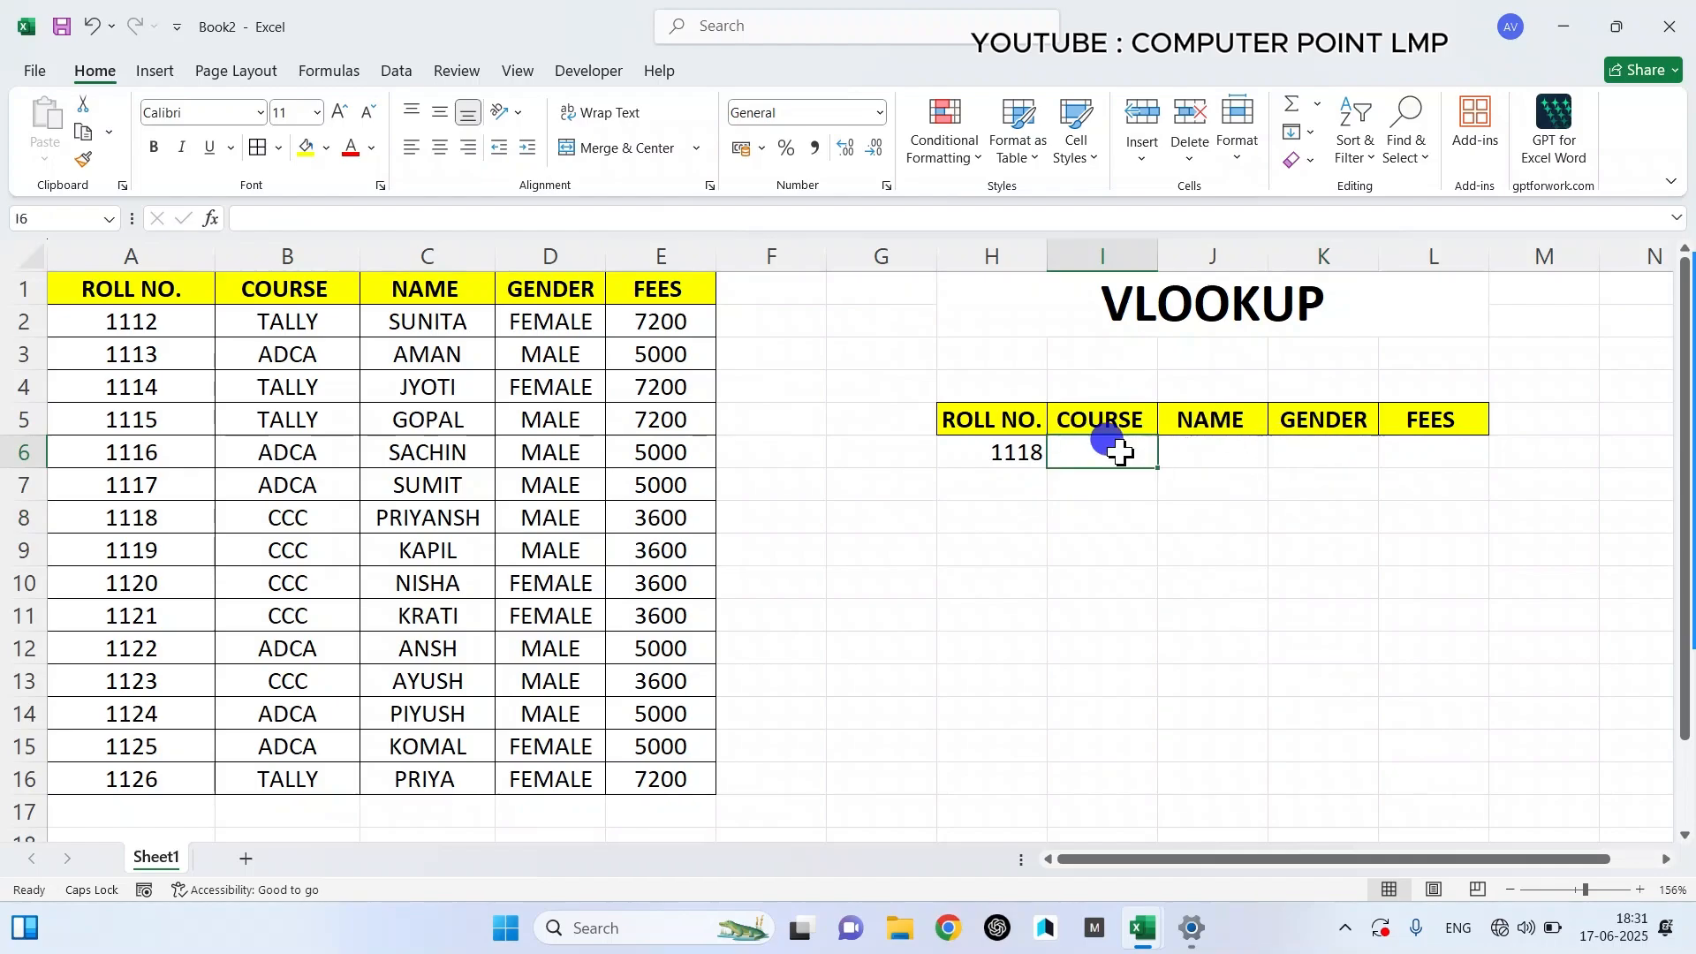
text(==VLOOKUP()
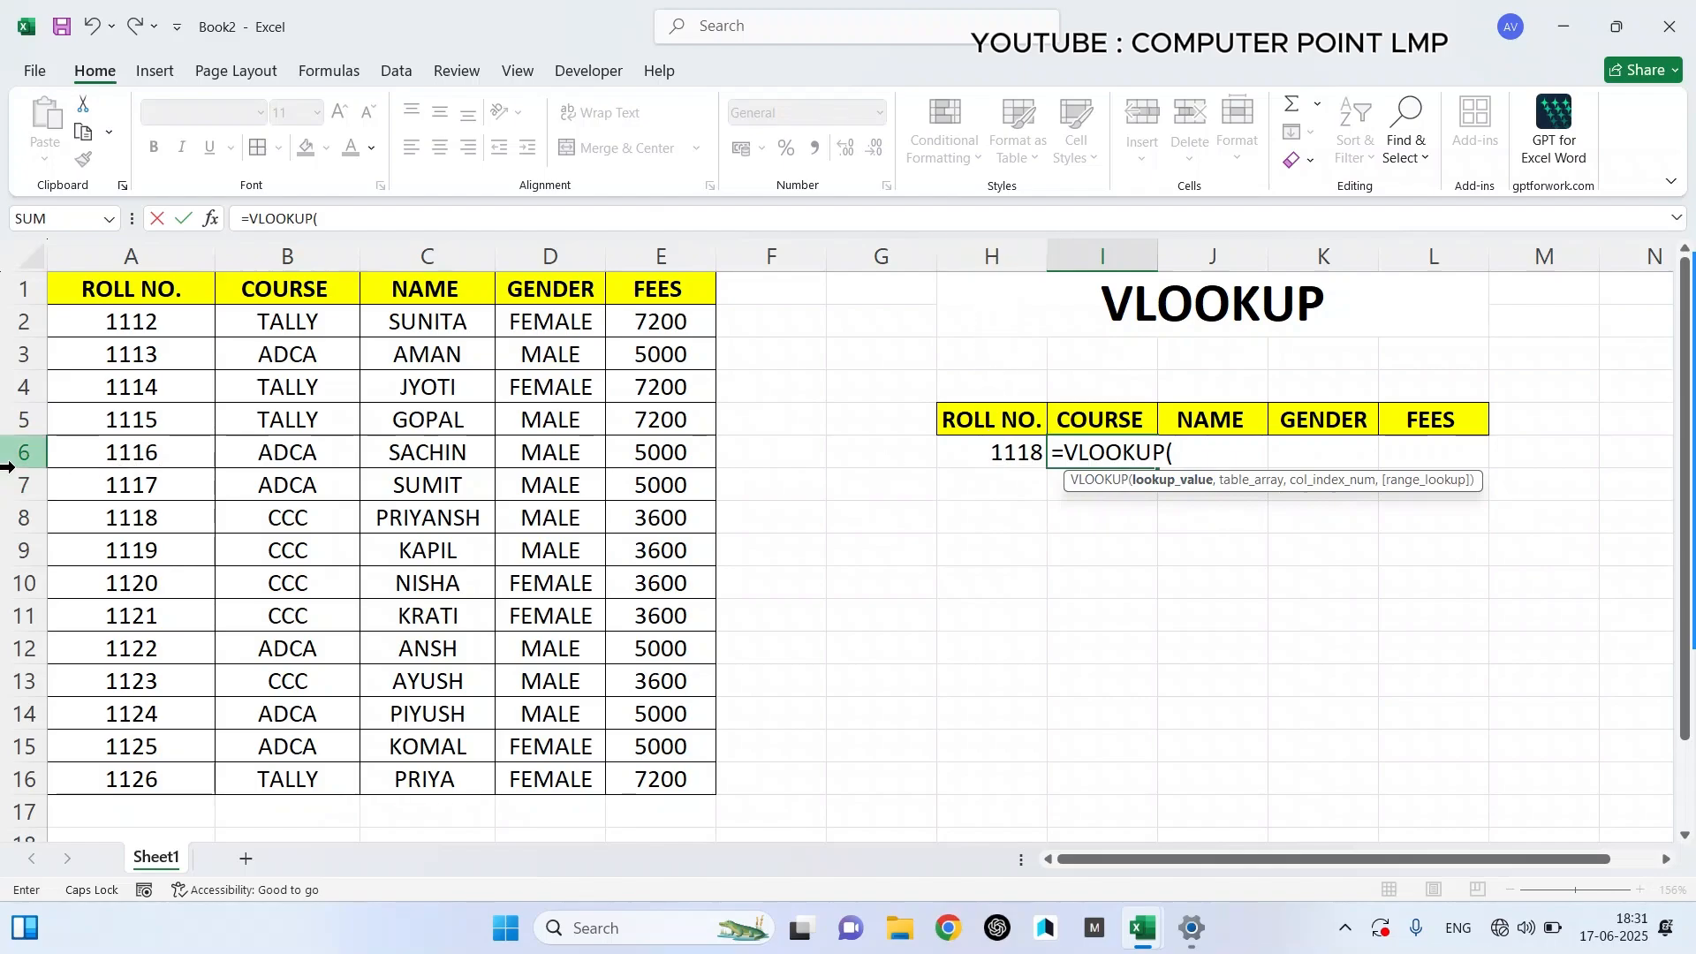
click(958, 452)
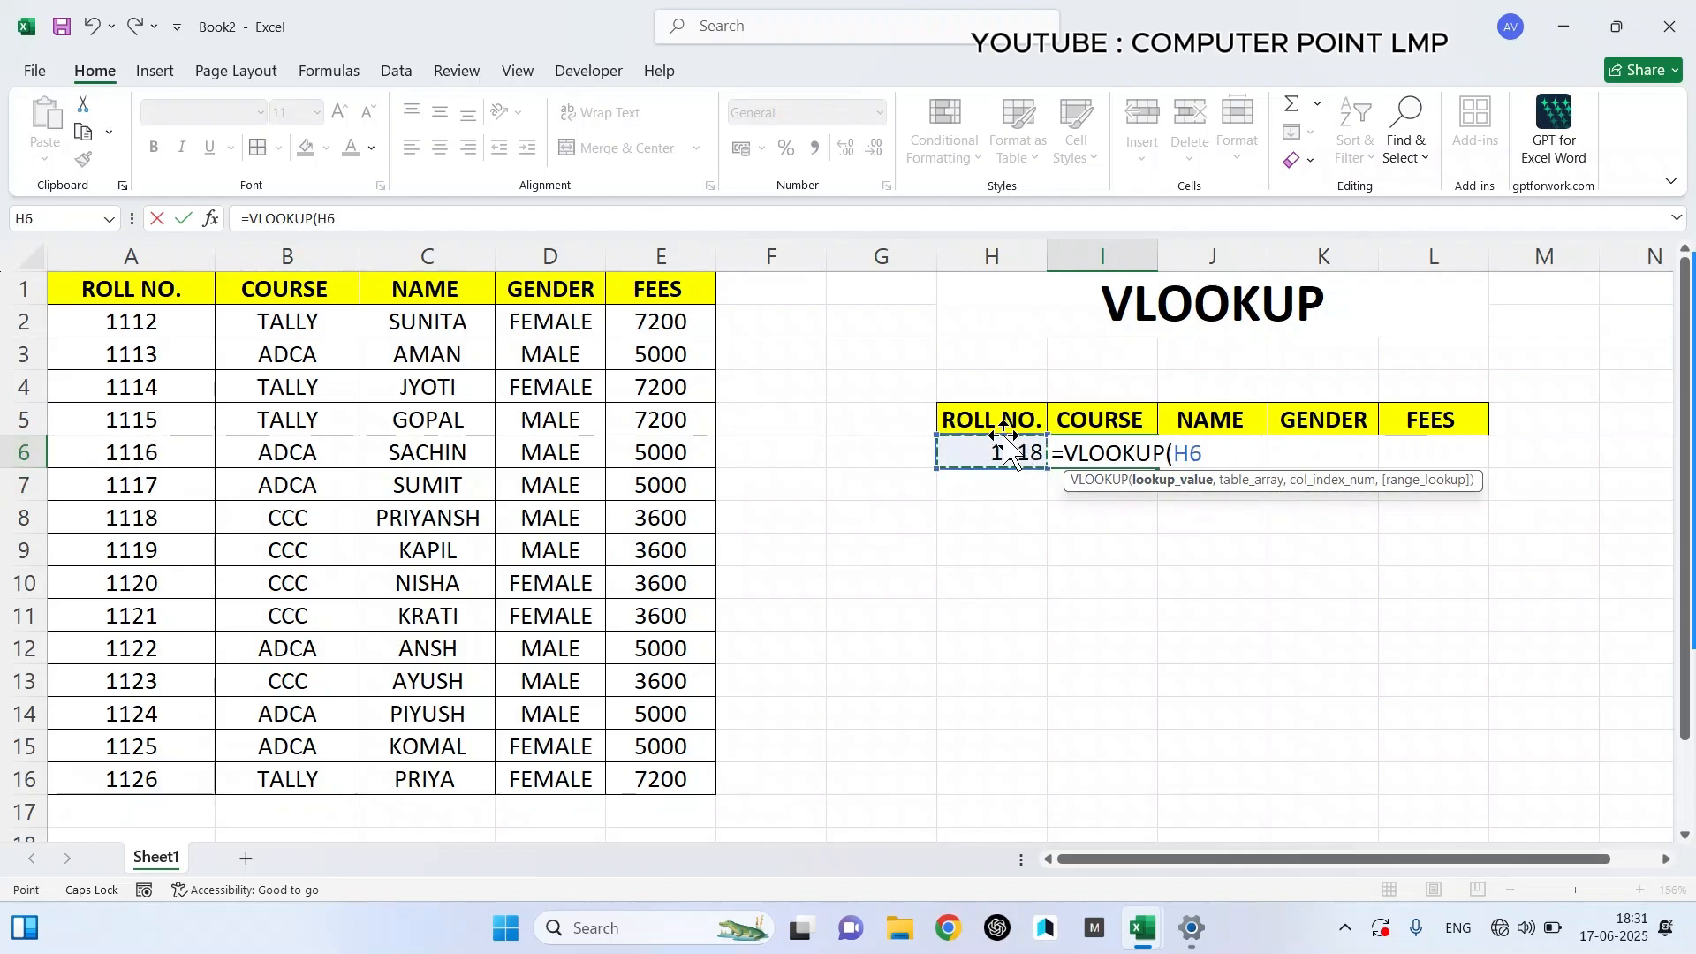
text(,)
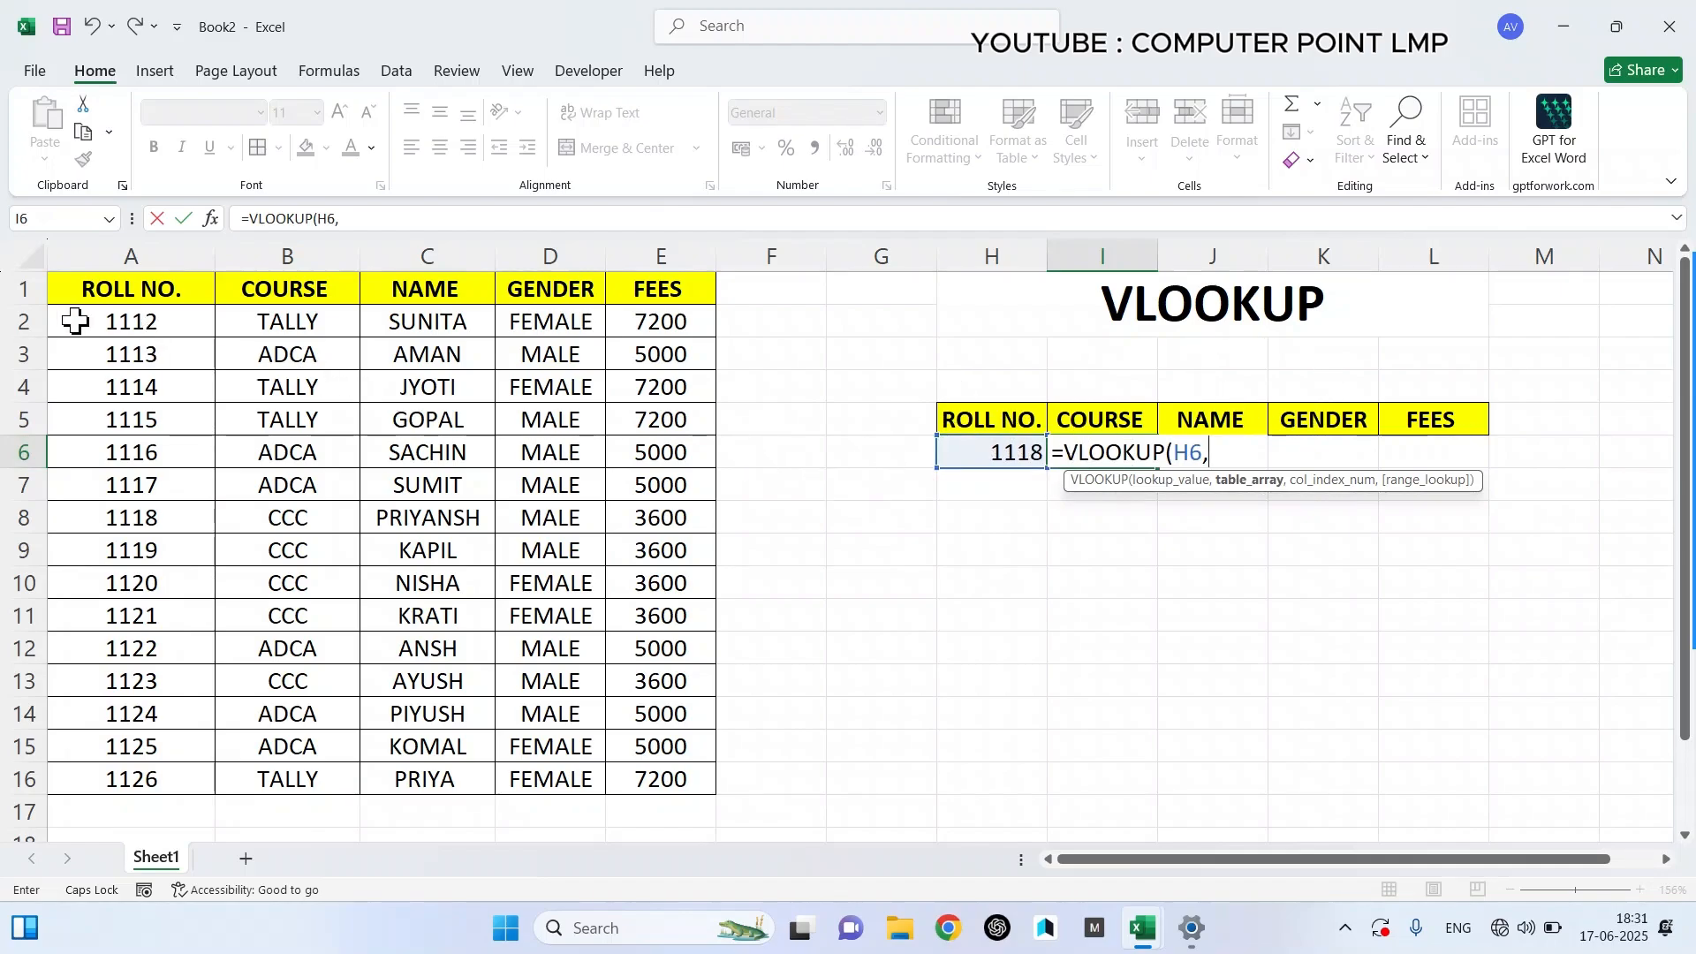
drag(85, 279, 663, 780)
text(,)
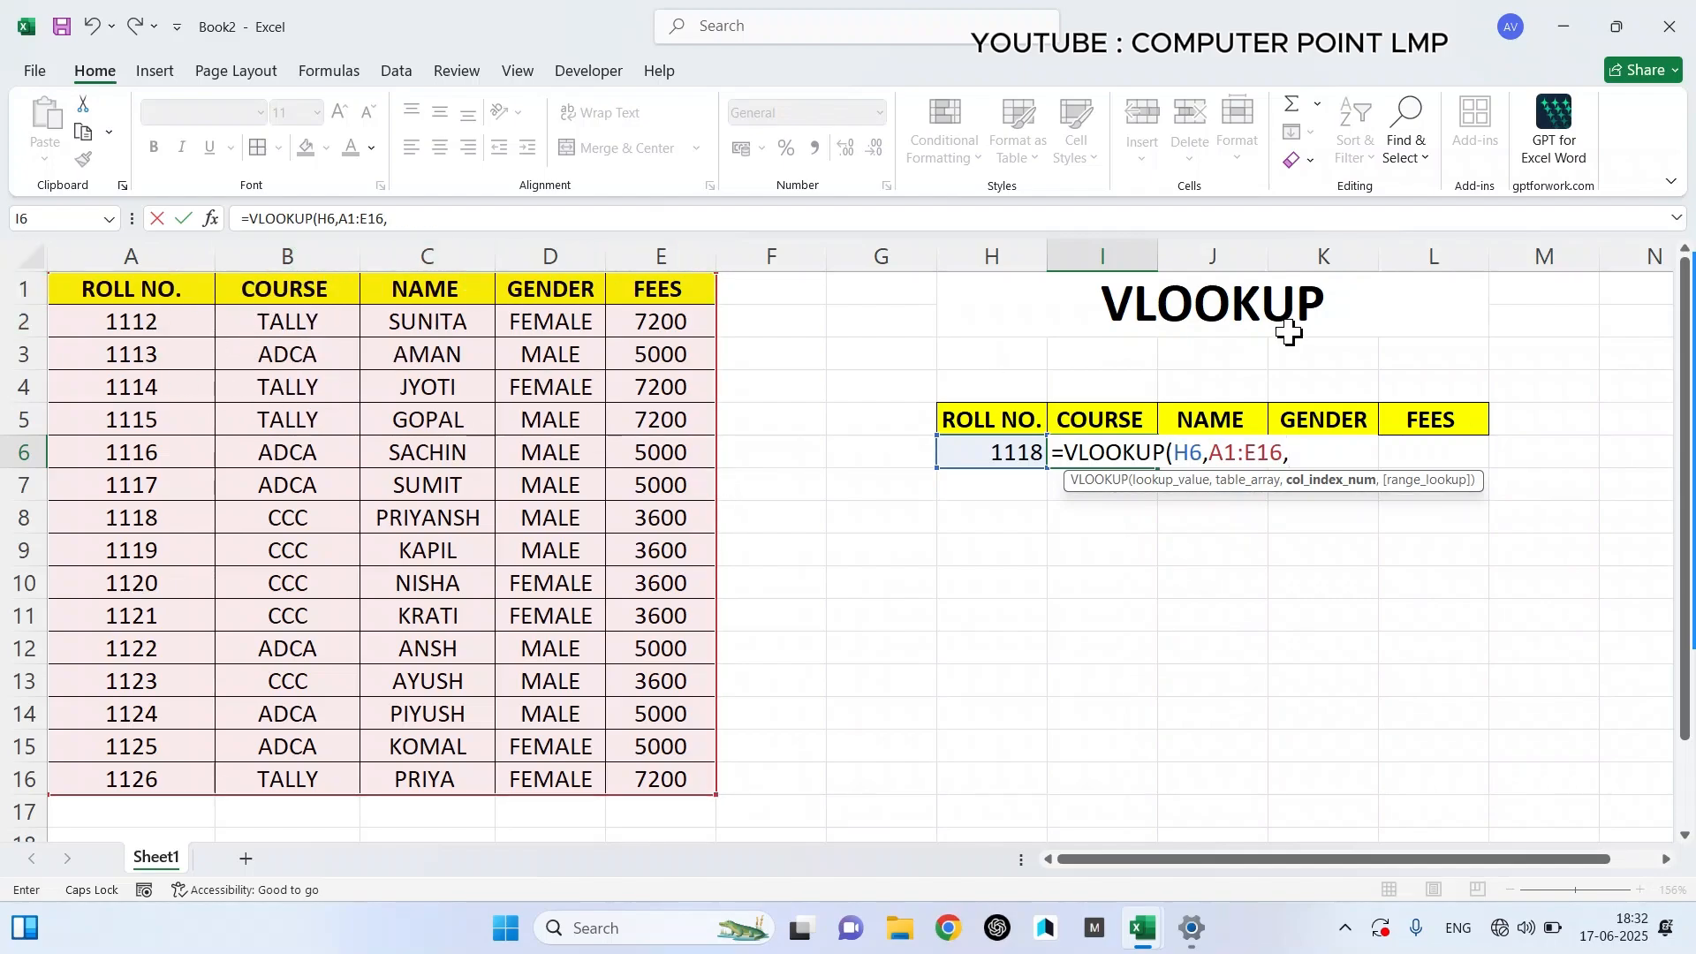
text(,0)
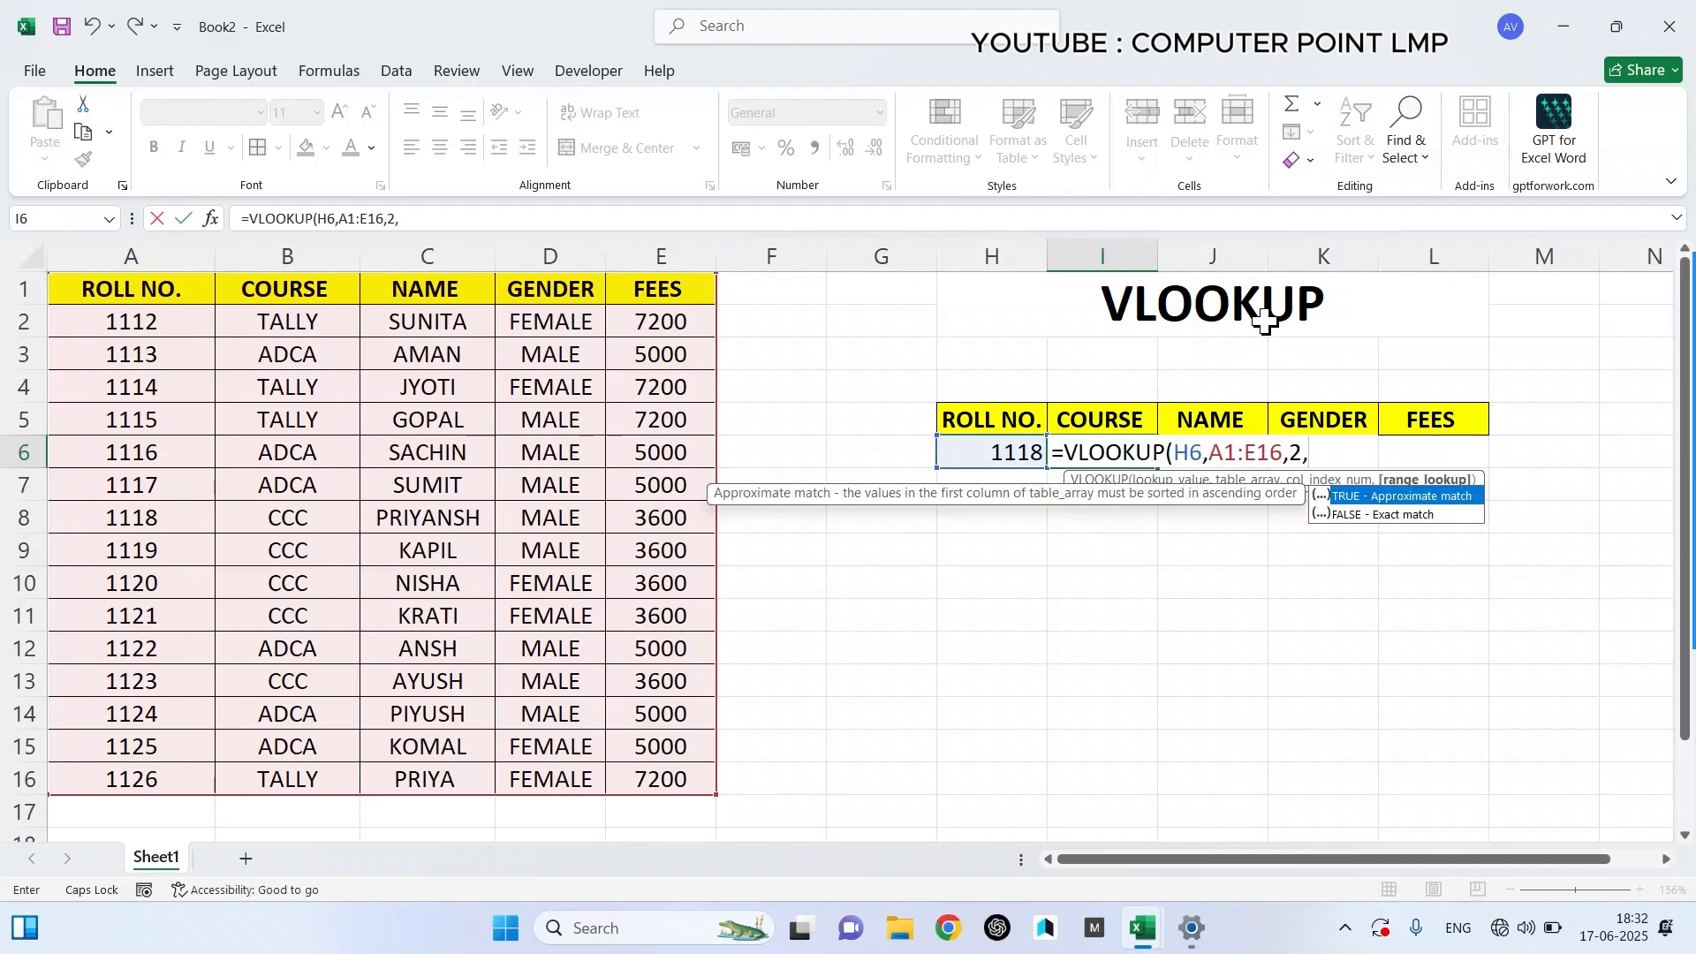
text())
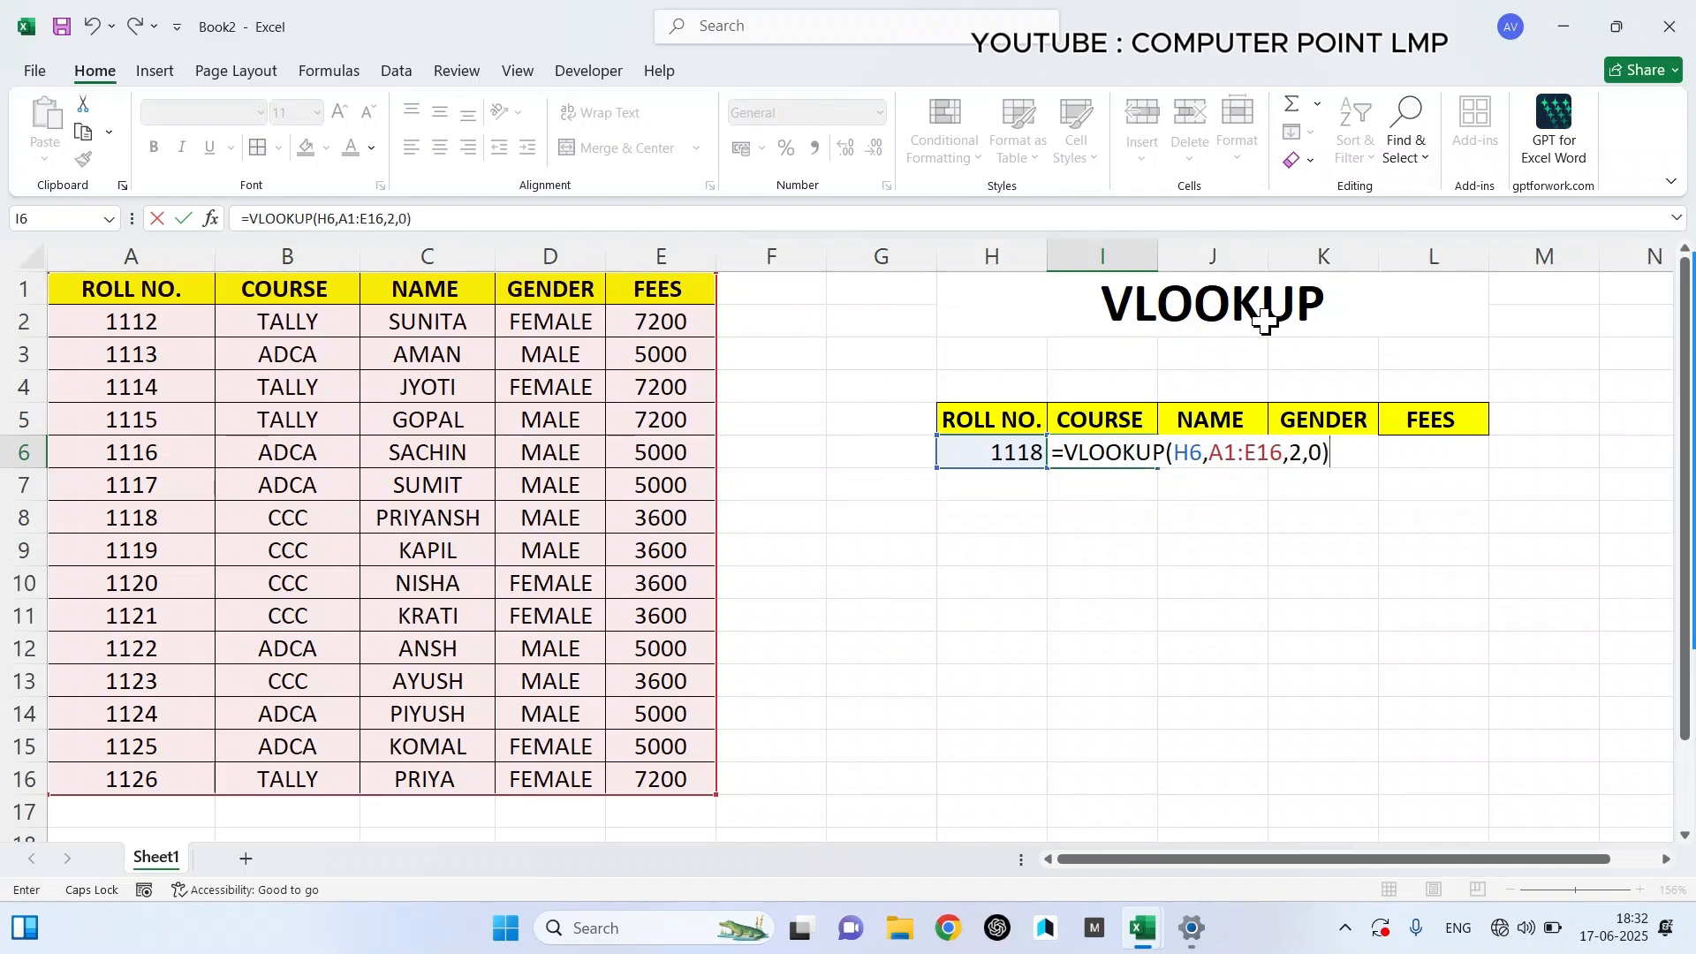
key(Return)
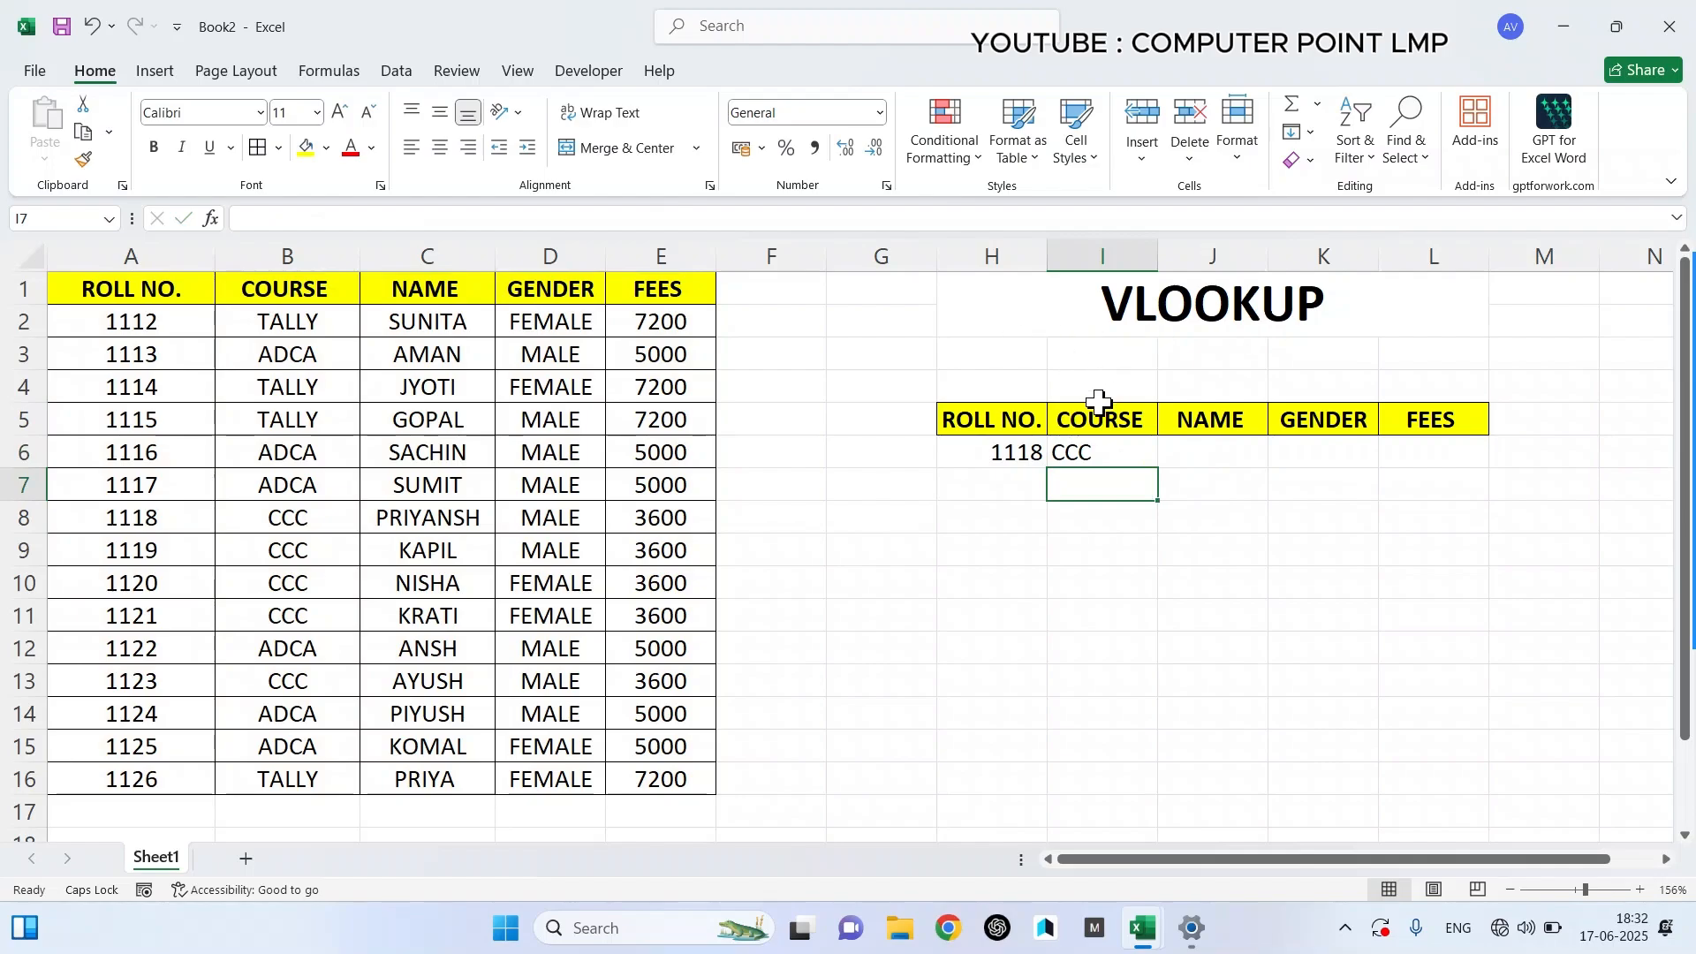
- Test the course lookup by setting the roll number in H6 to 1114 and finally 1117, and compare it with the source row
click(1024, 447)
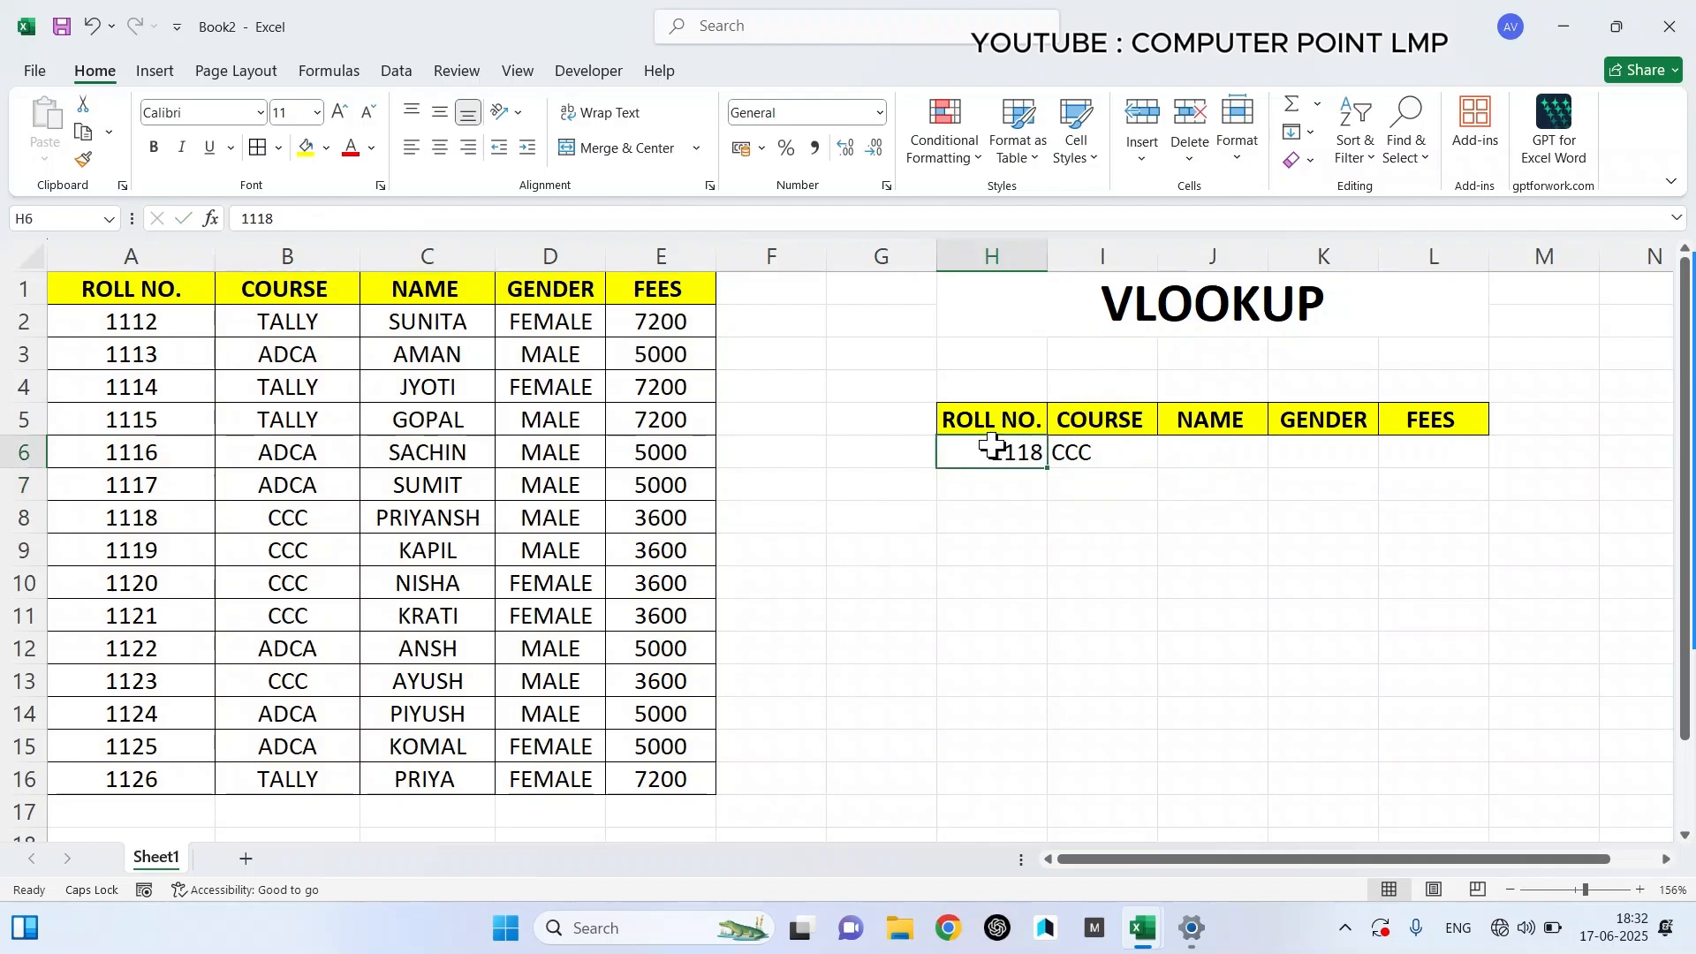
text(111)
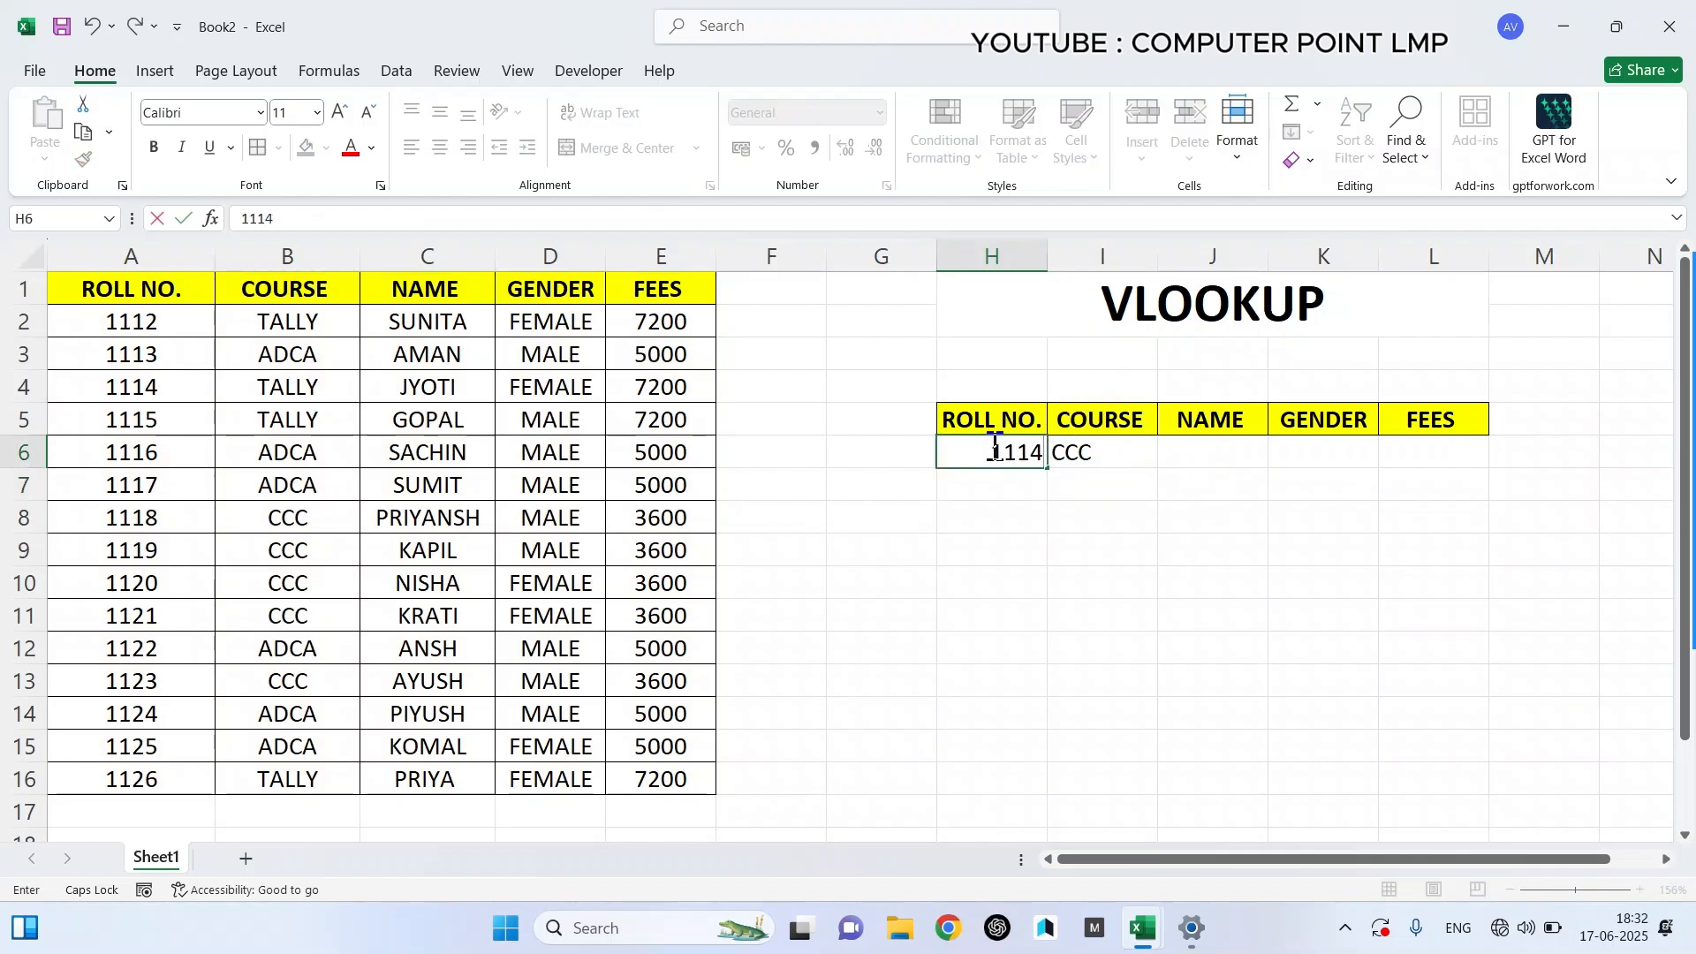
key(ctrl+Return)
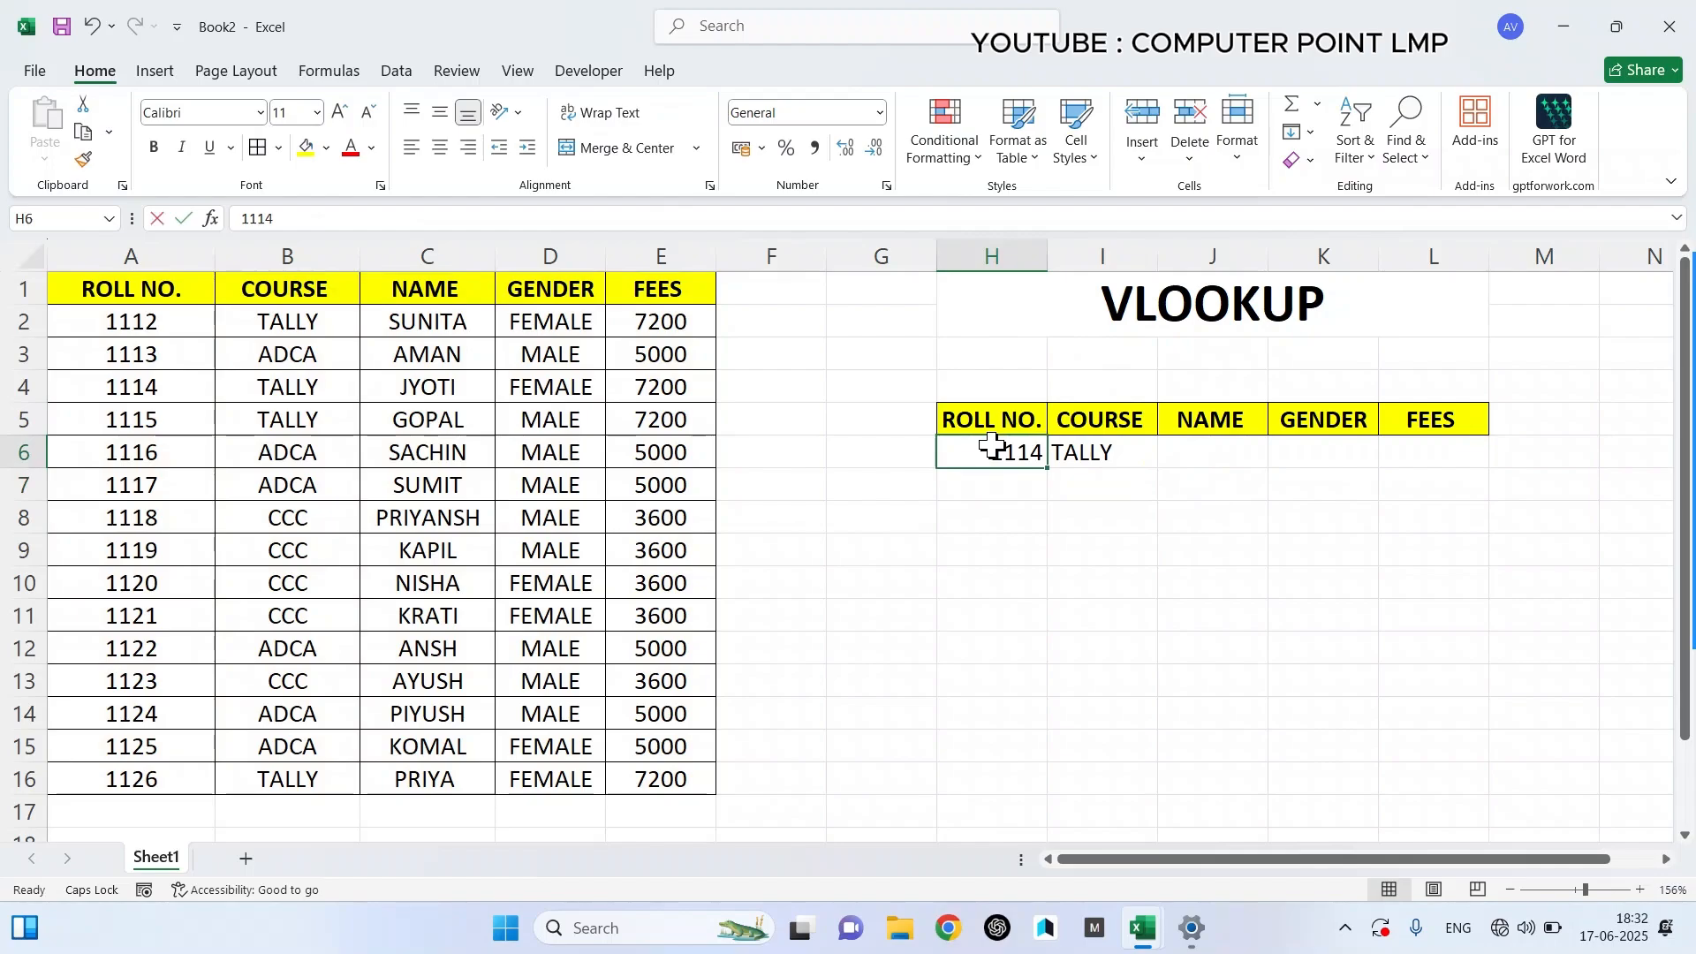
text(111)
key(Return)
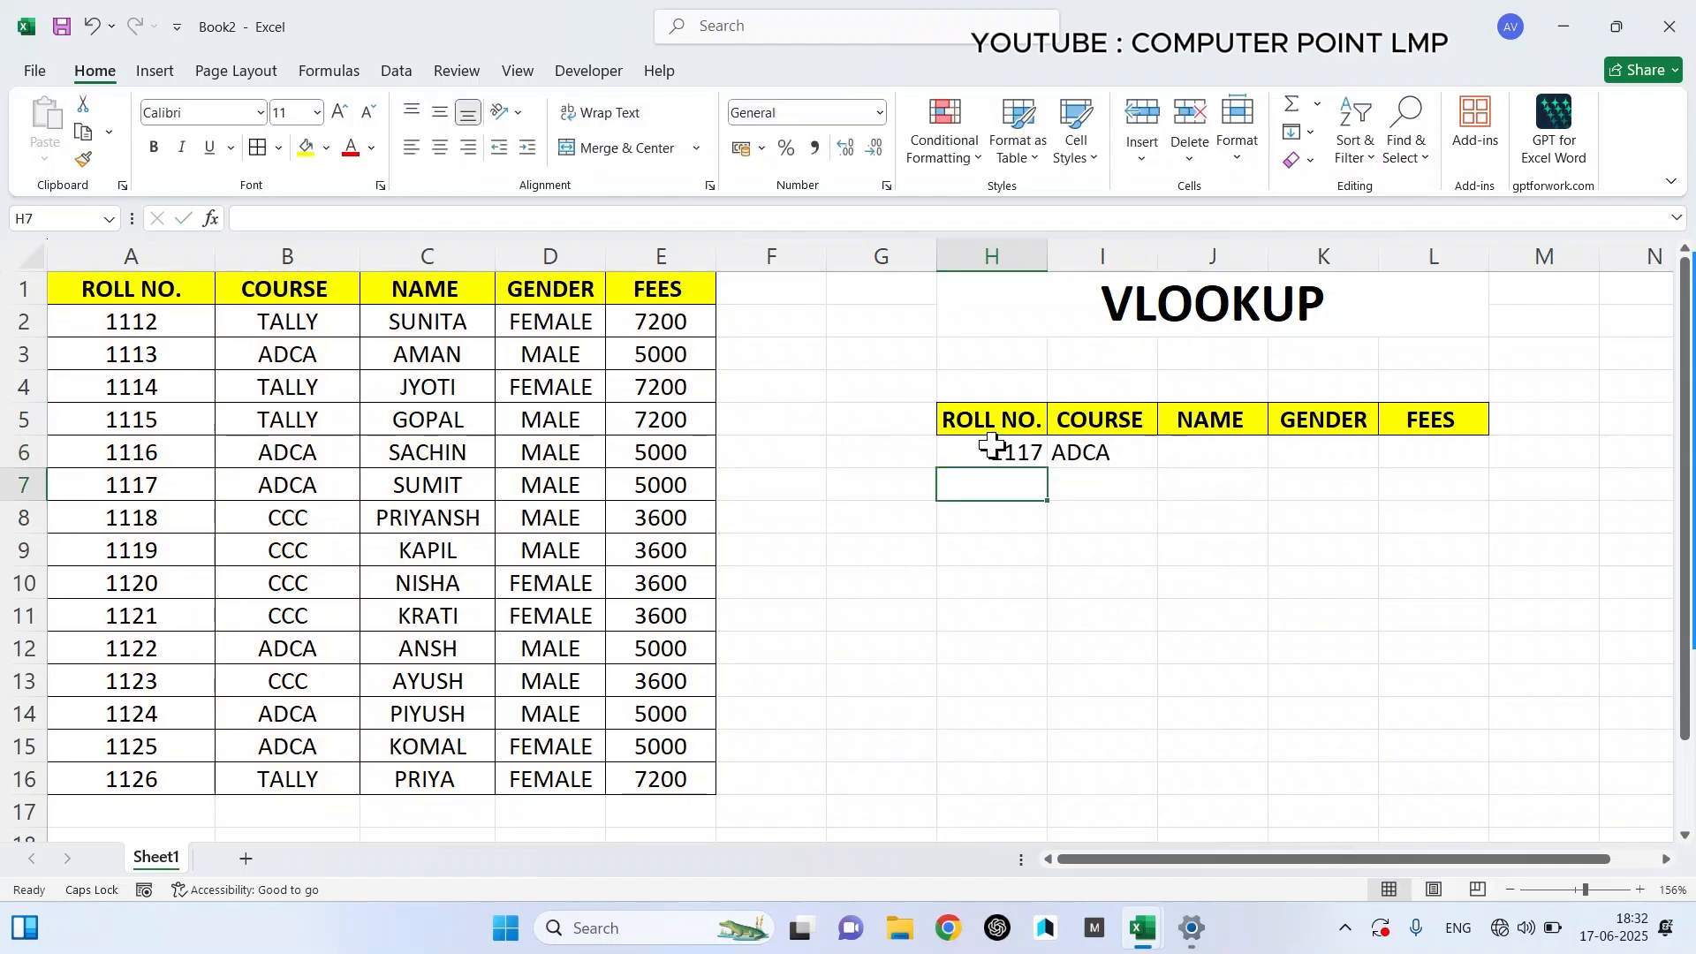
click(999, 446)
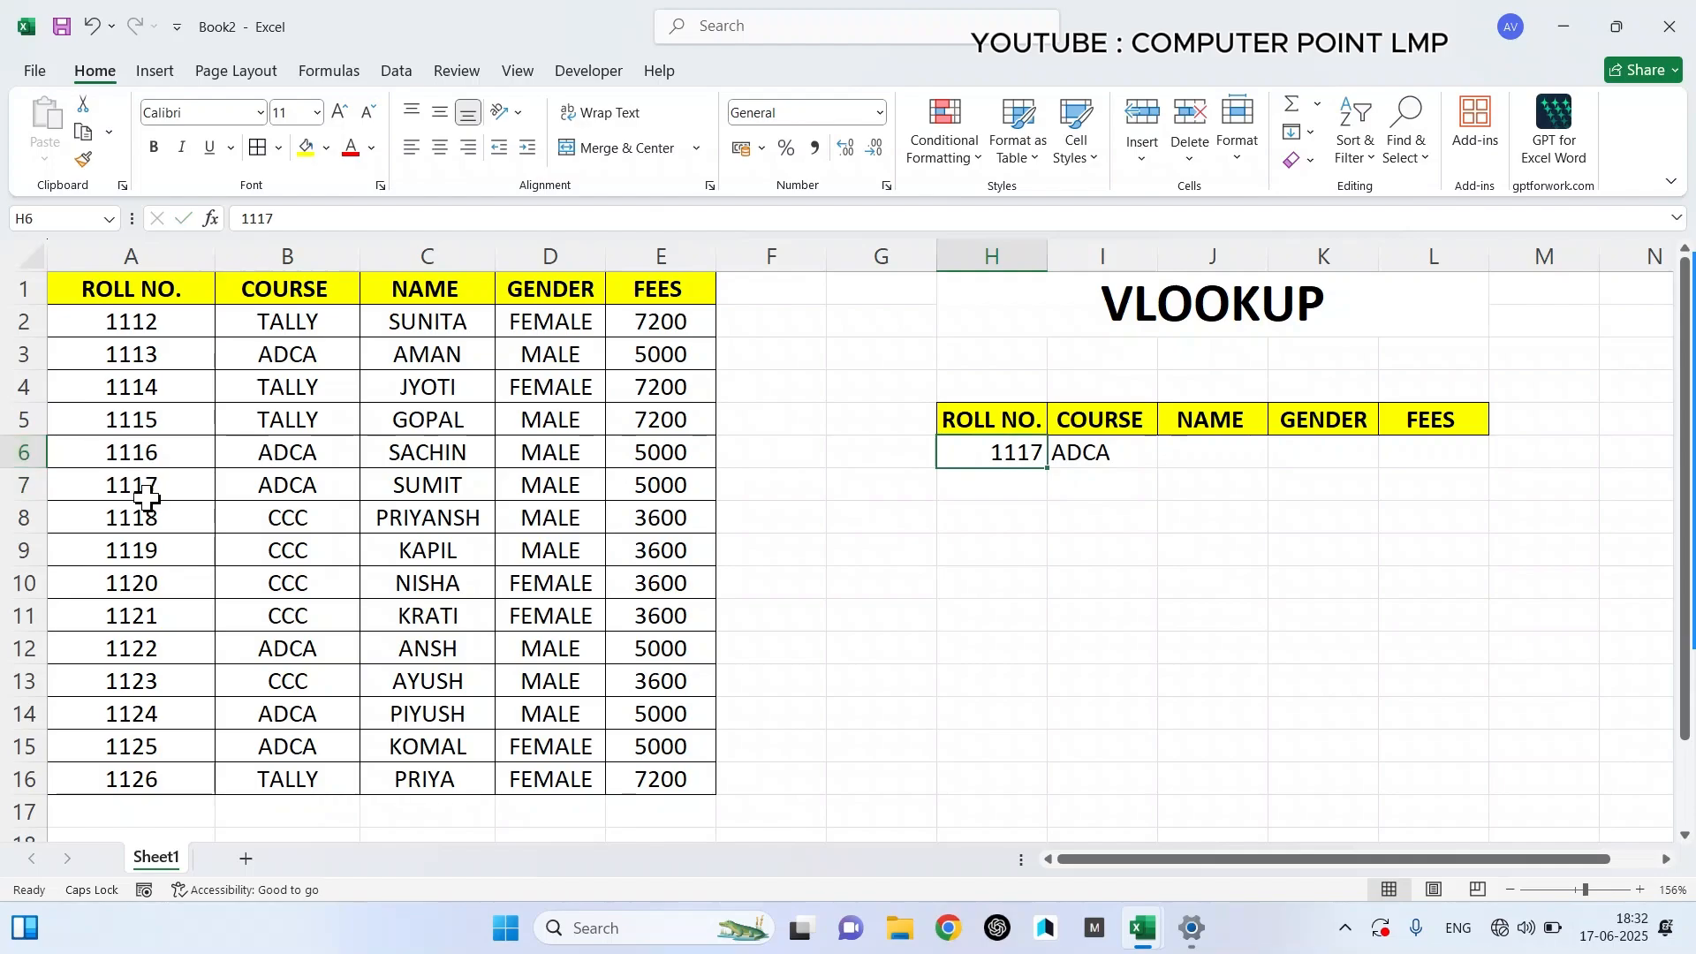
drag(133, 487, 305, 485)
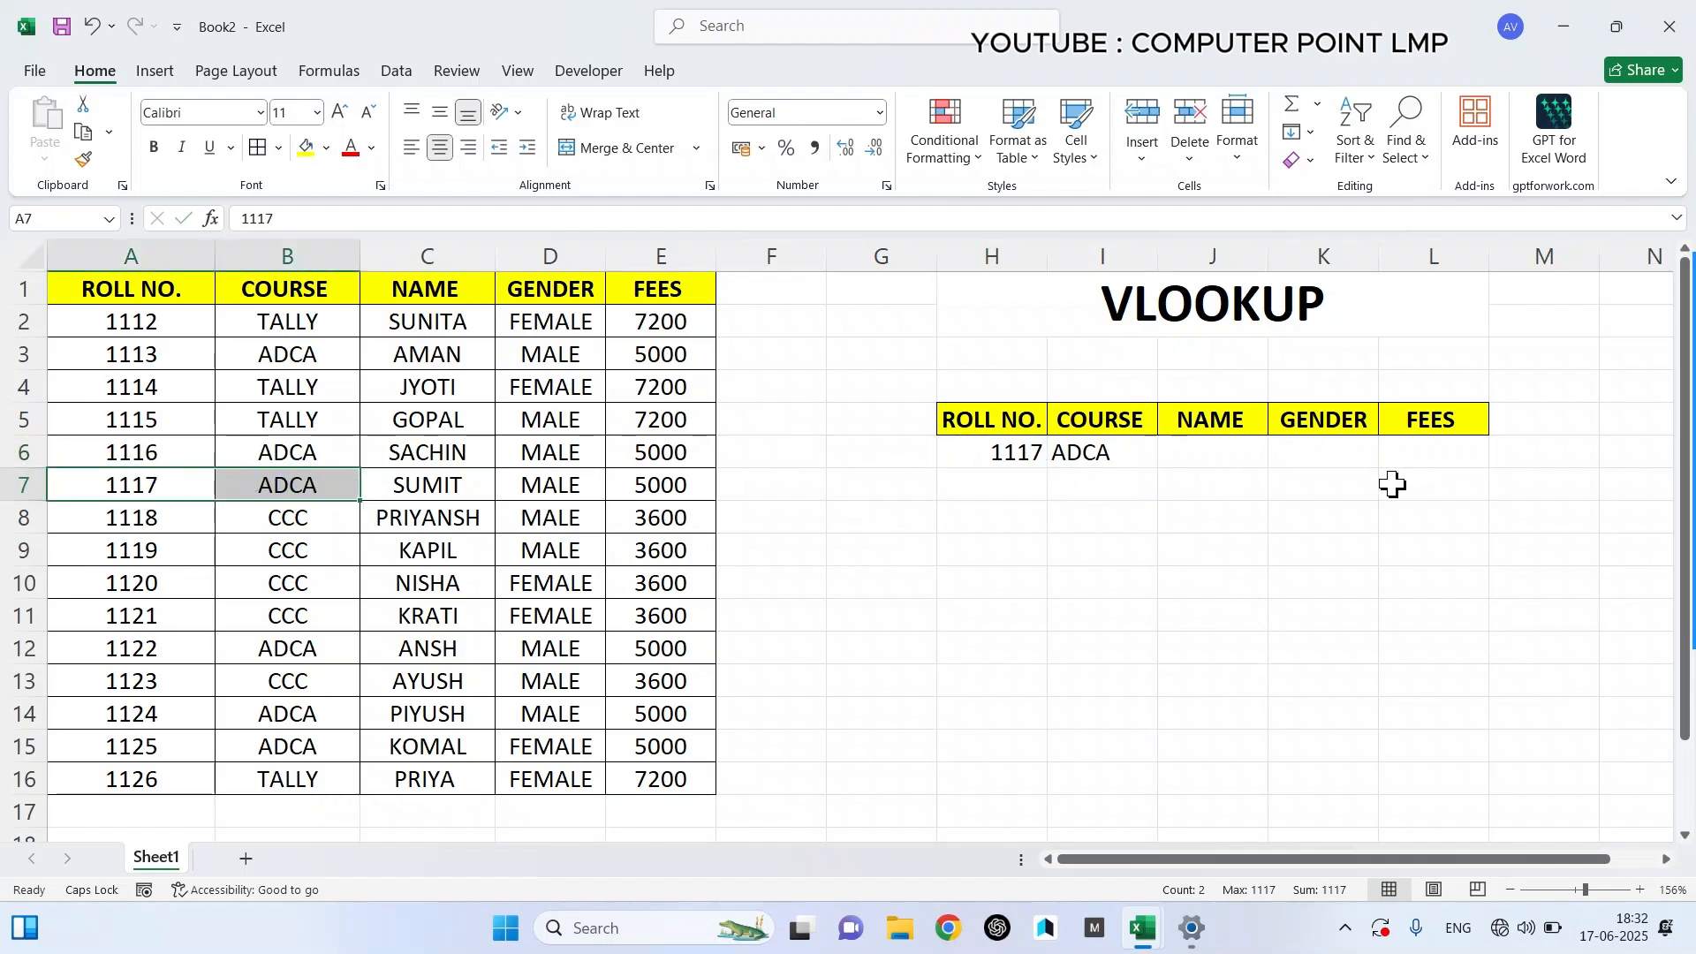
- Enter =VLOOKUP(H6,A1:E16,3,0) in cell J6 to return the name for the roll number
click(1237, 453)
text(=)
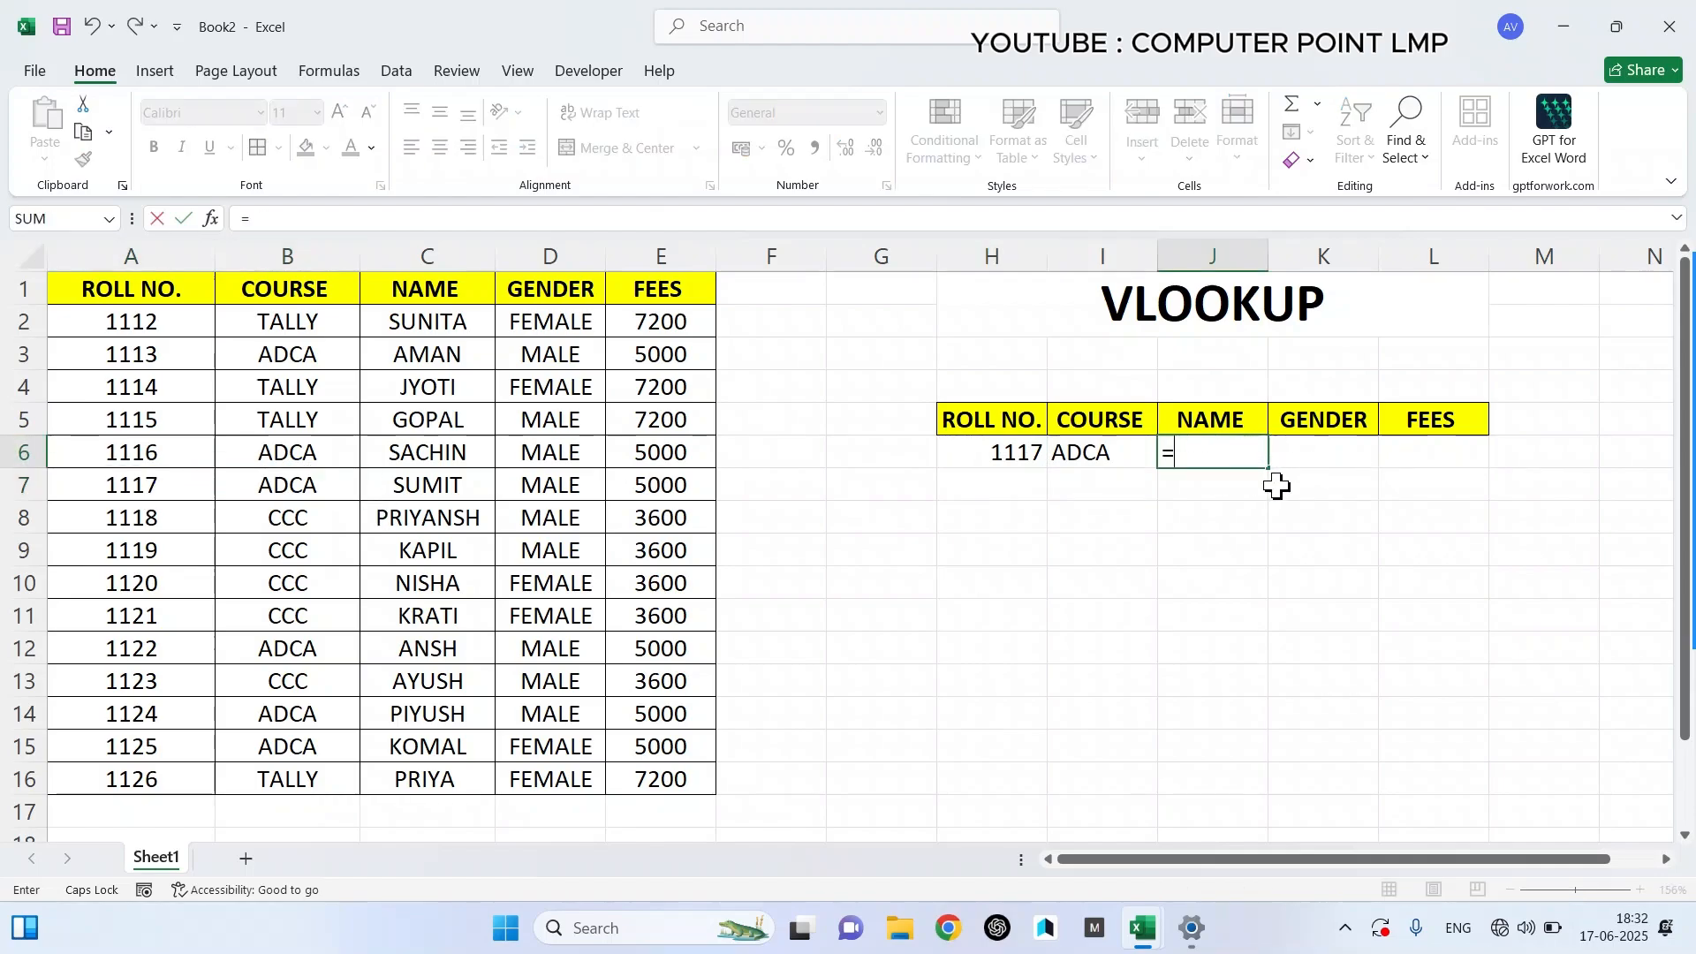
text(VL)
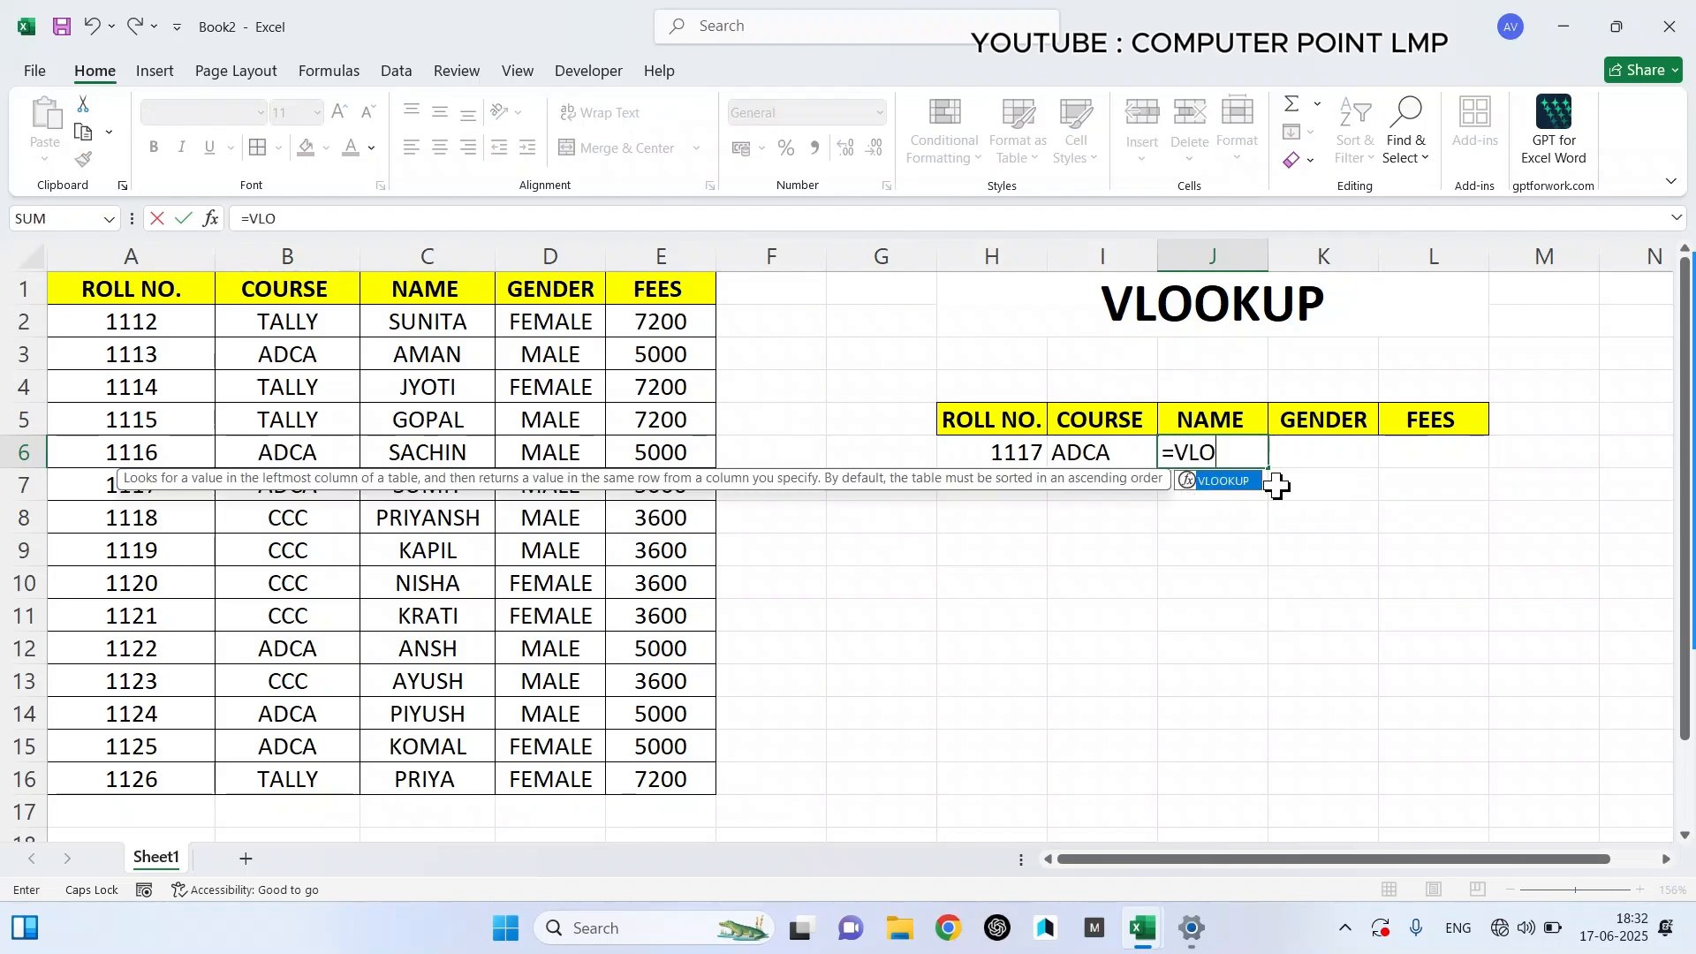
text(O)
key(Tab)
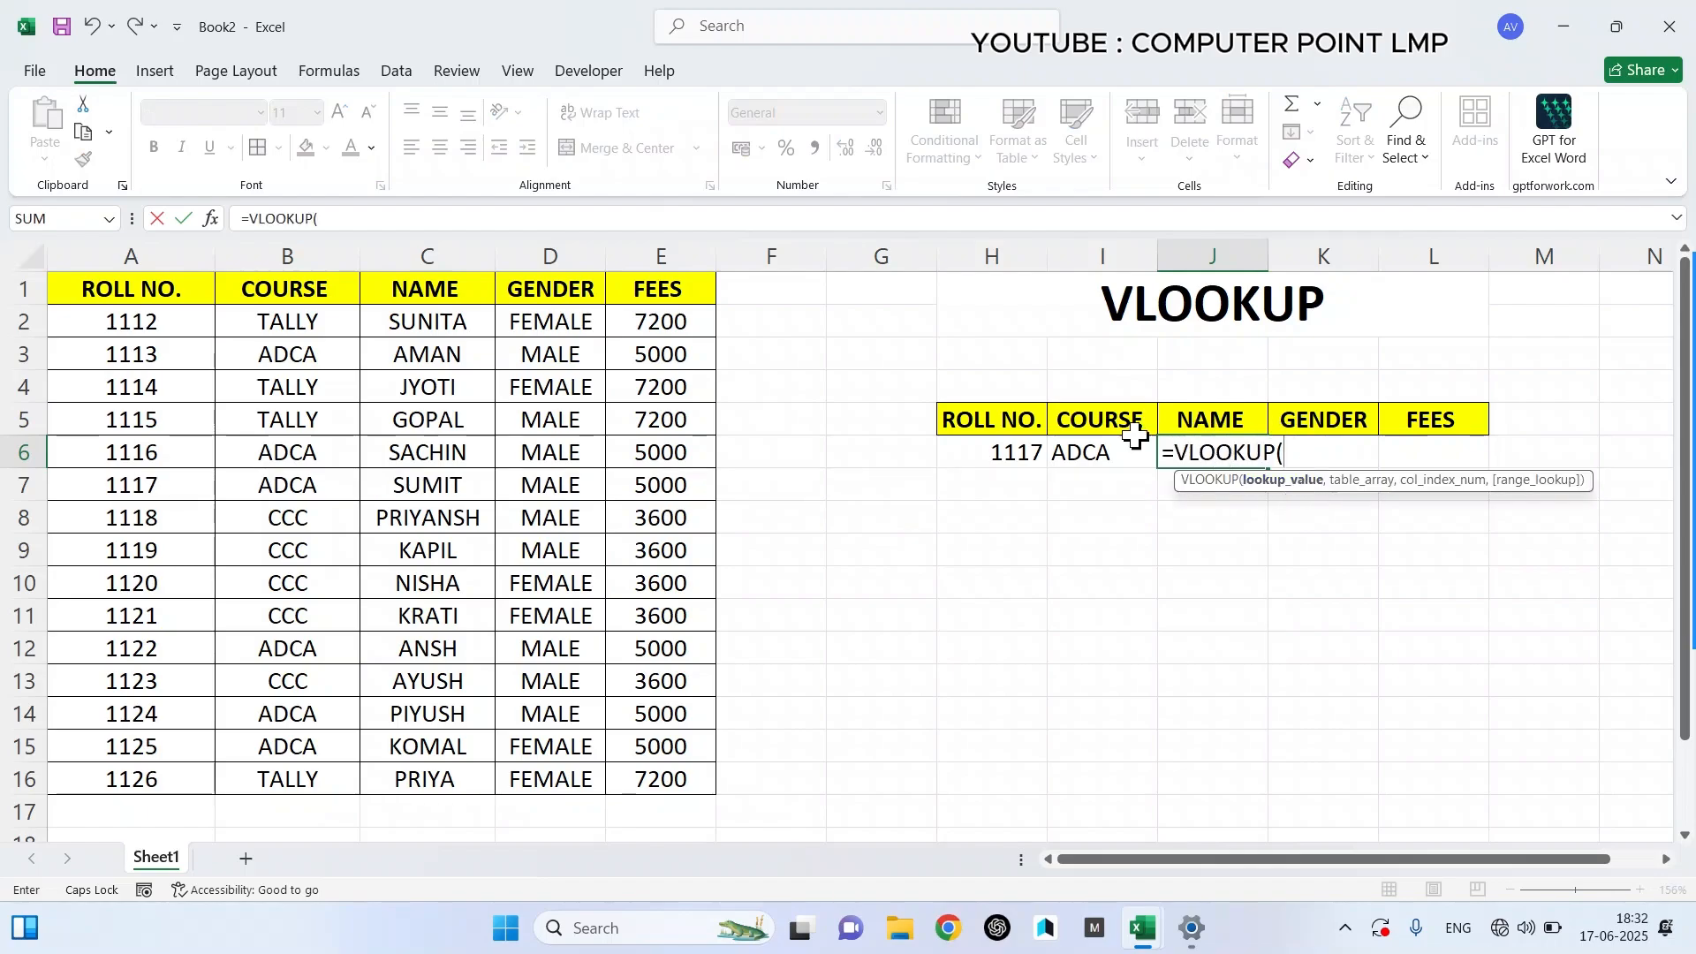
click(1003, 450)
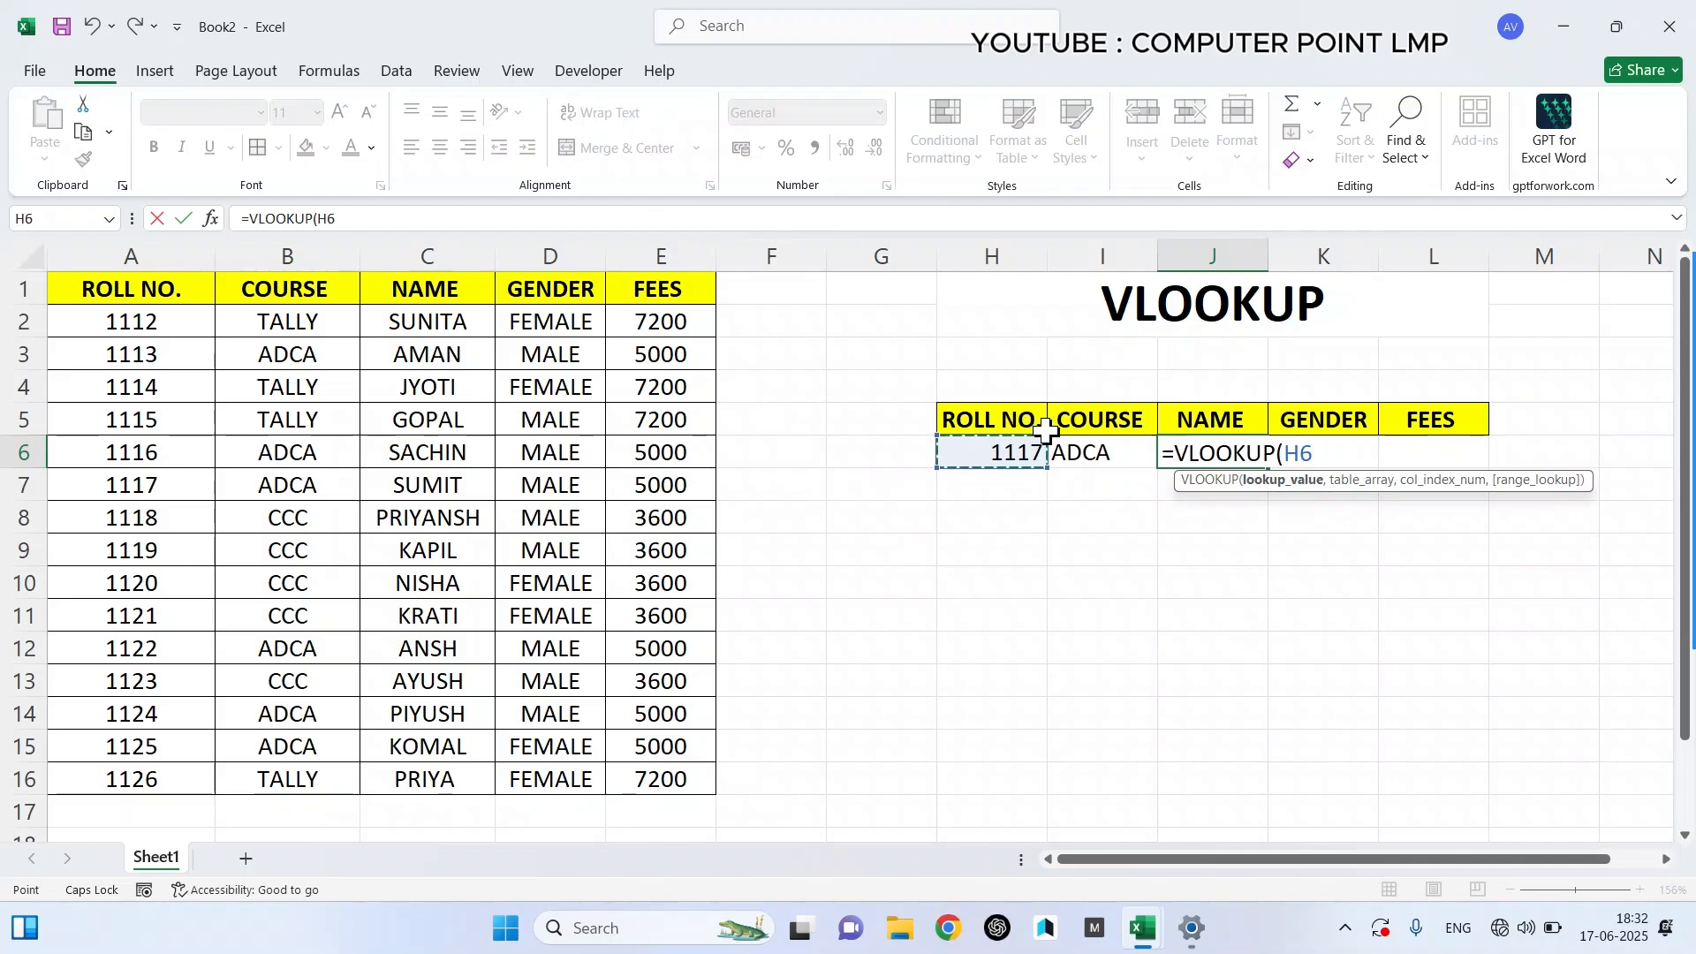
text(,)
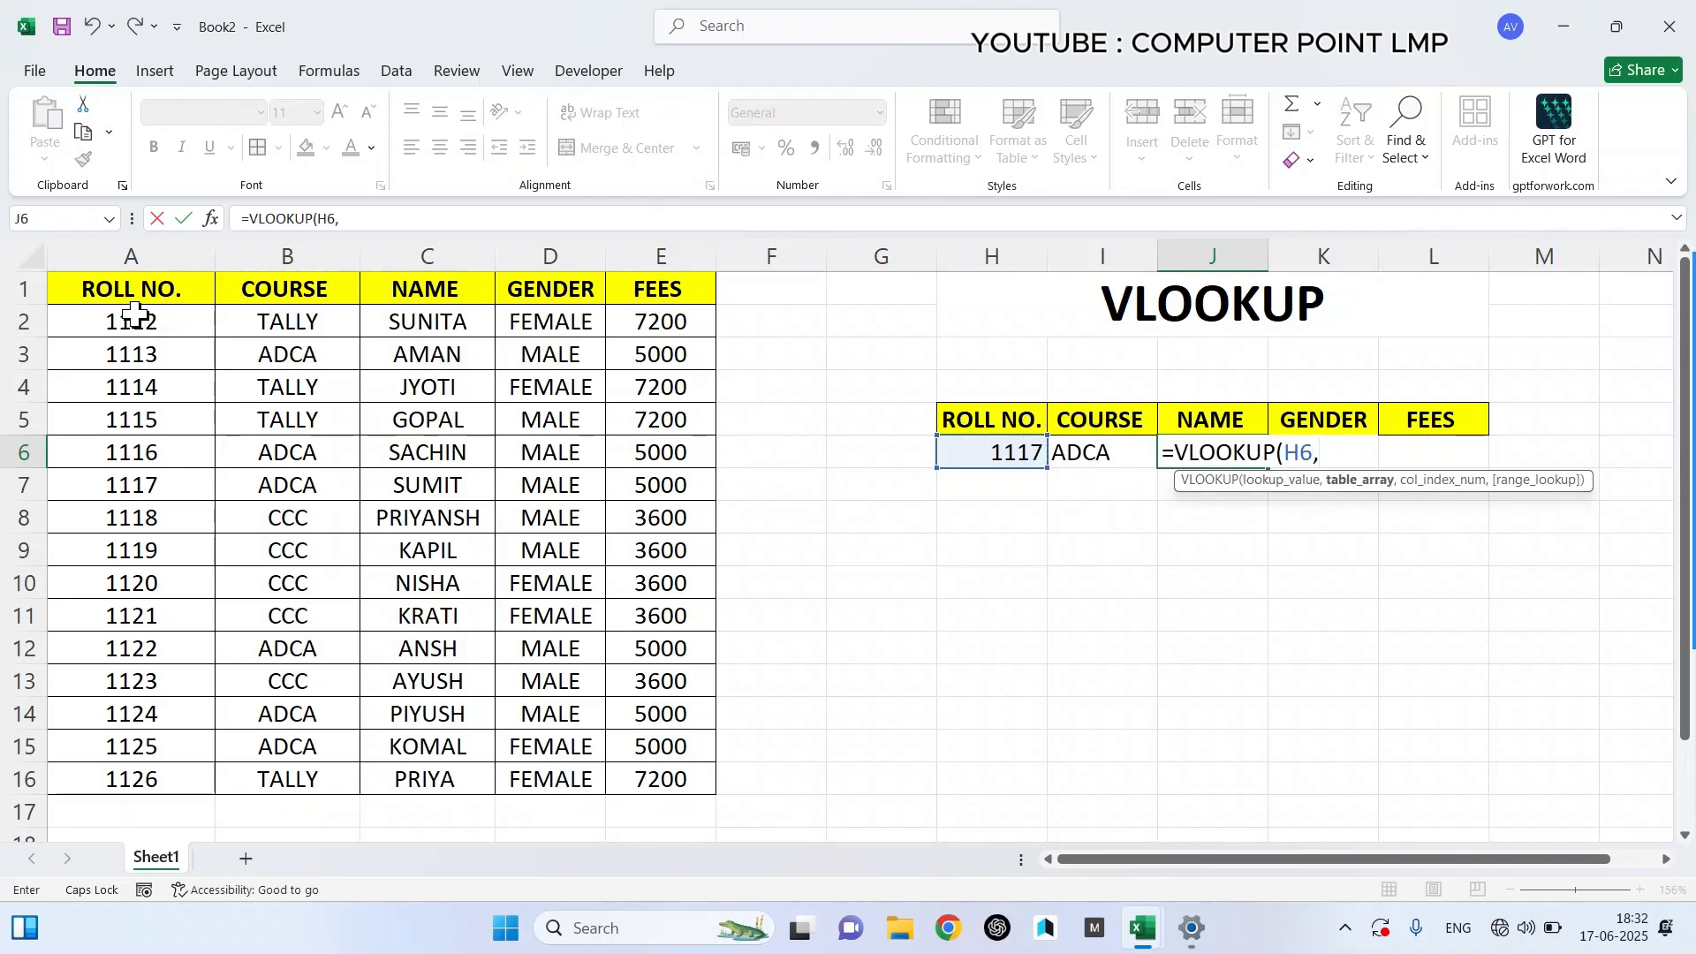
drag(146, 296, 674, 780)
text(,)
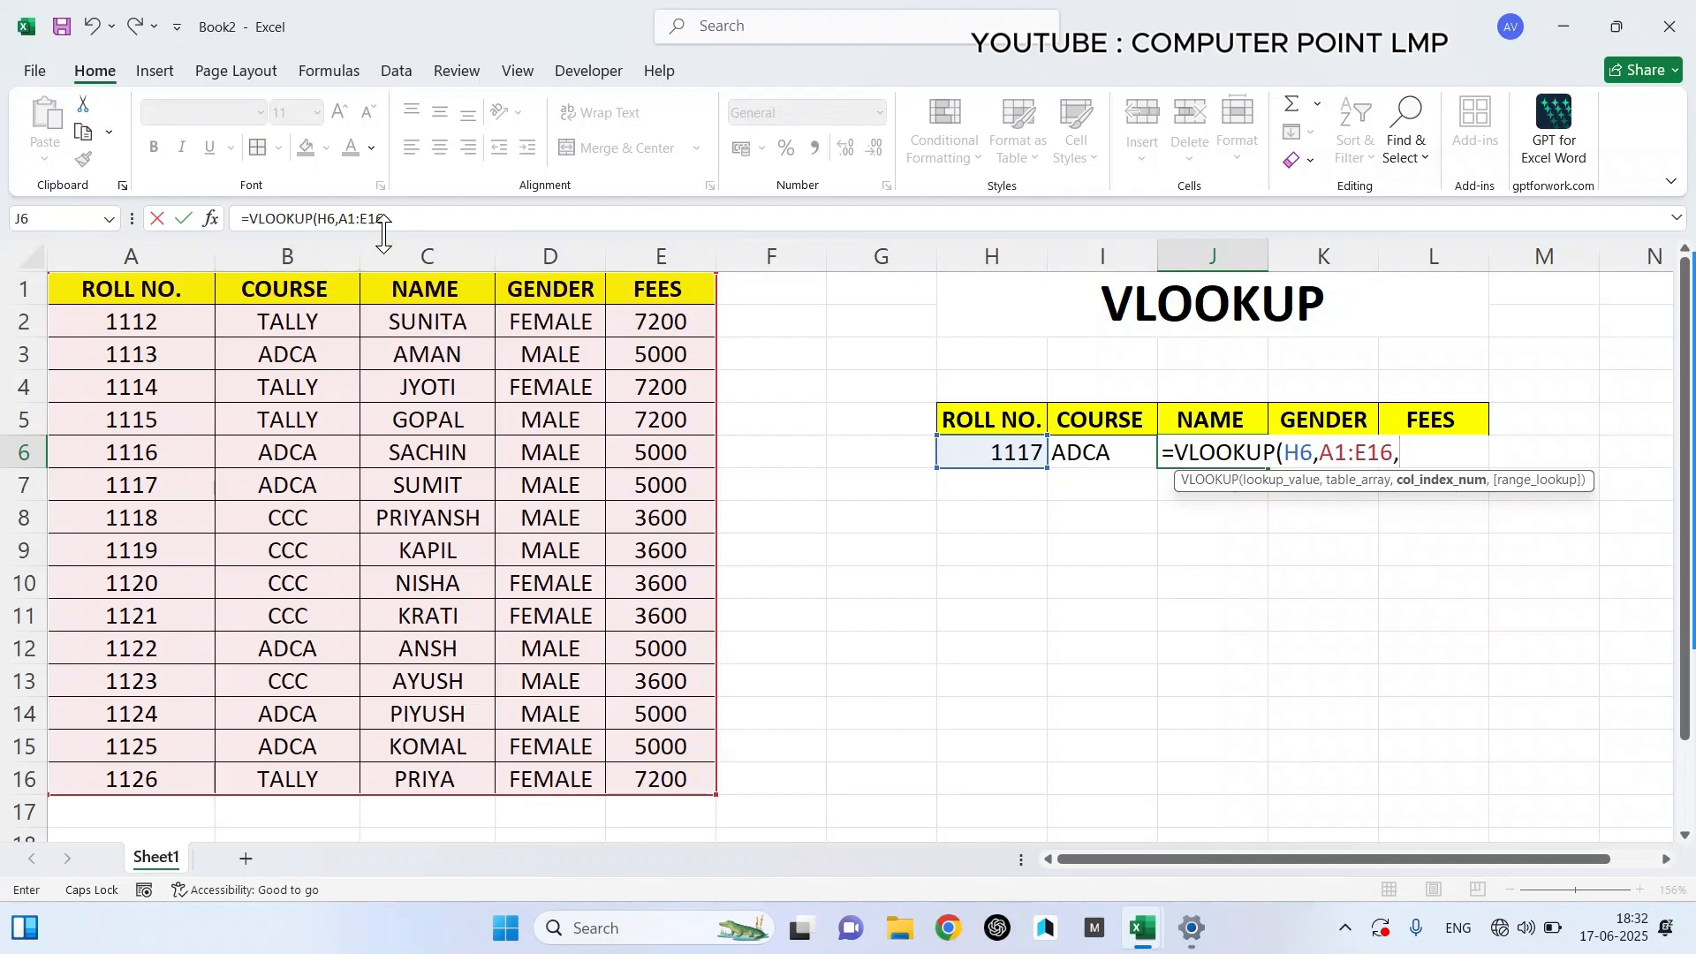
text(3,)
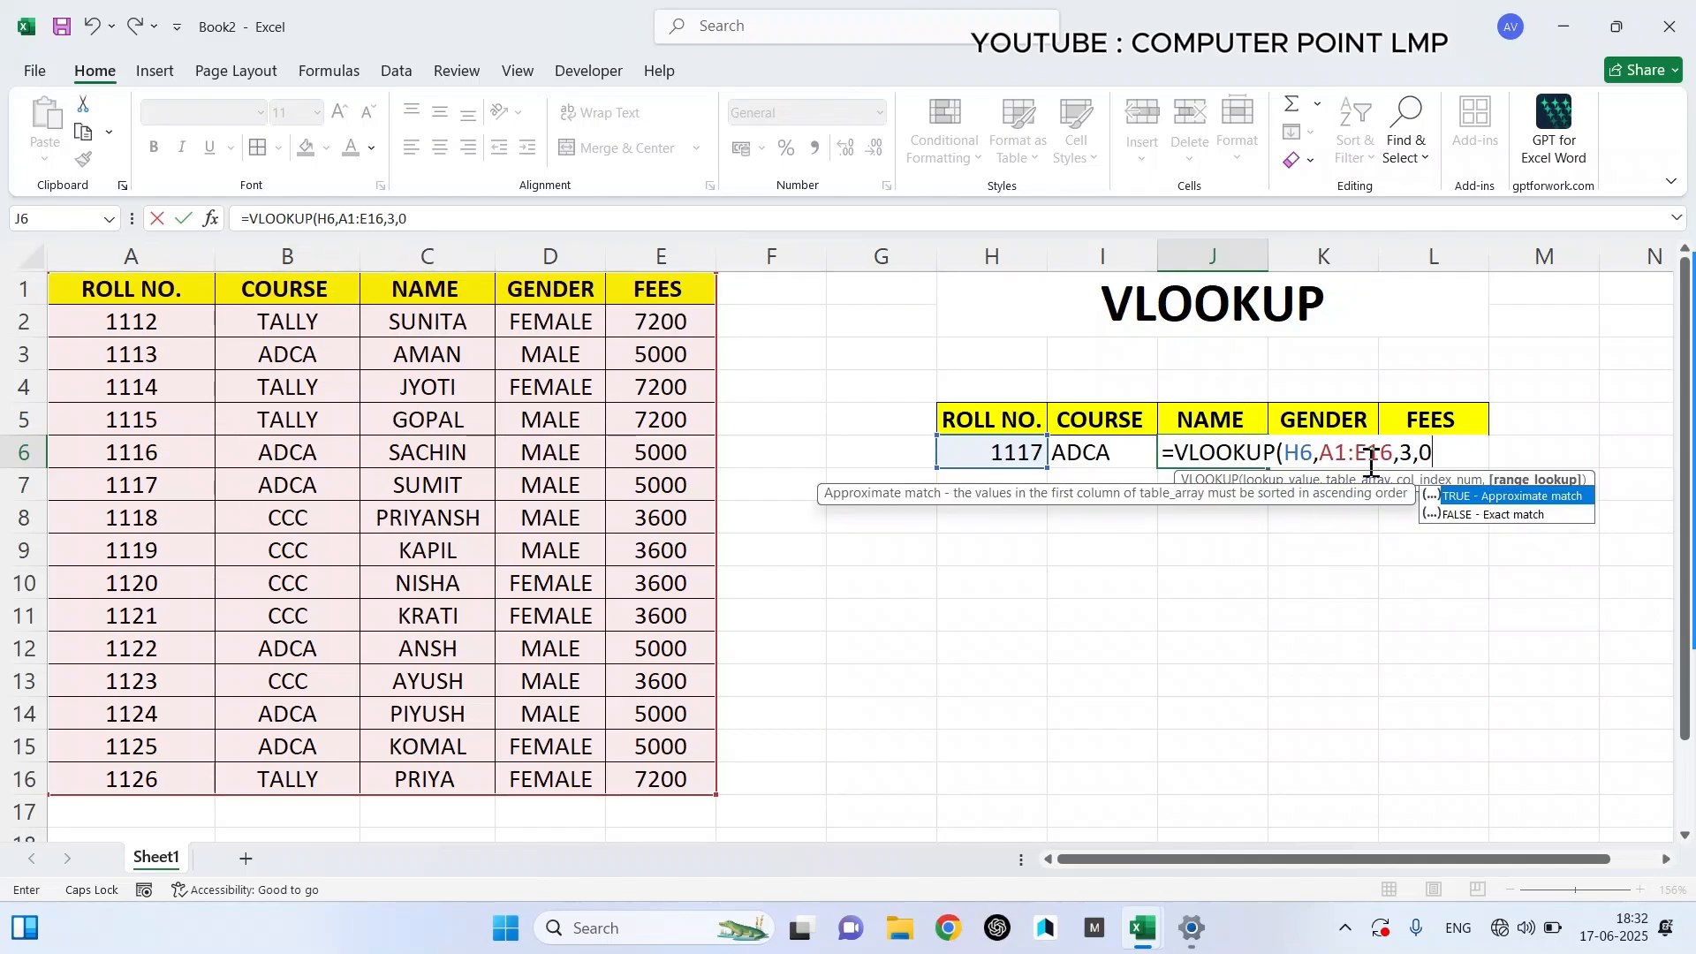
text(0))
key(Return)
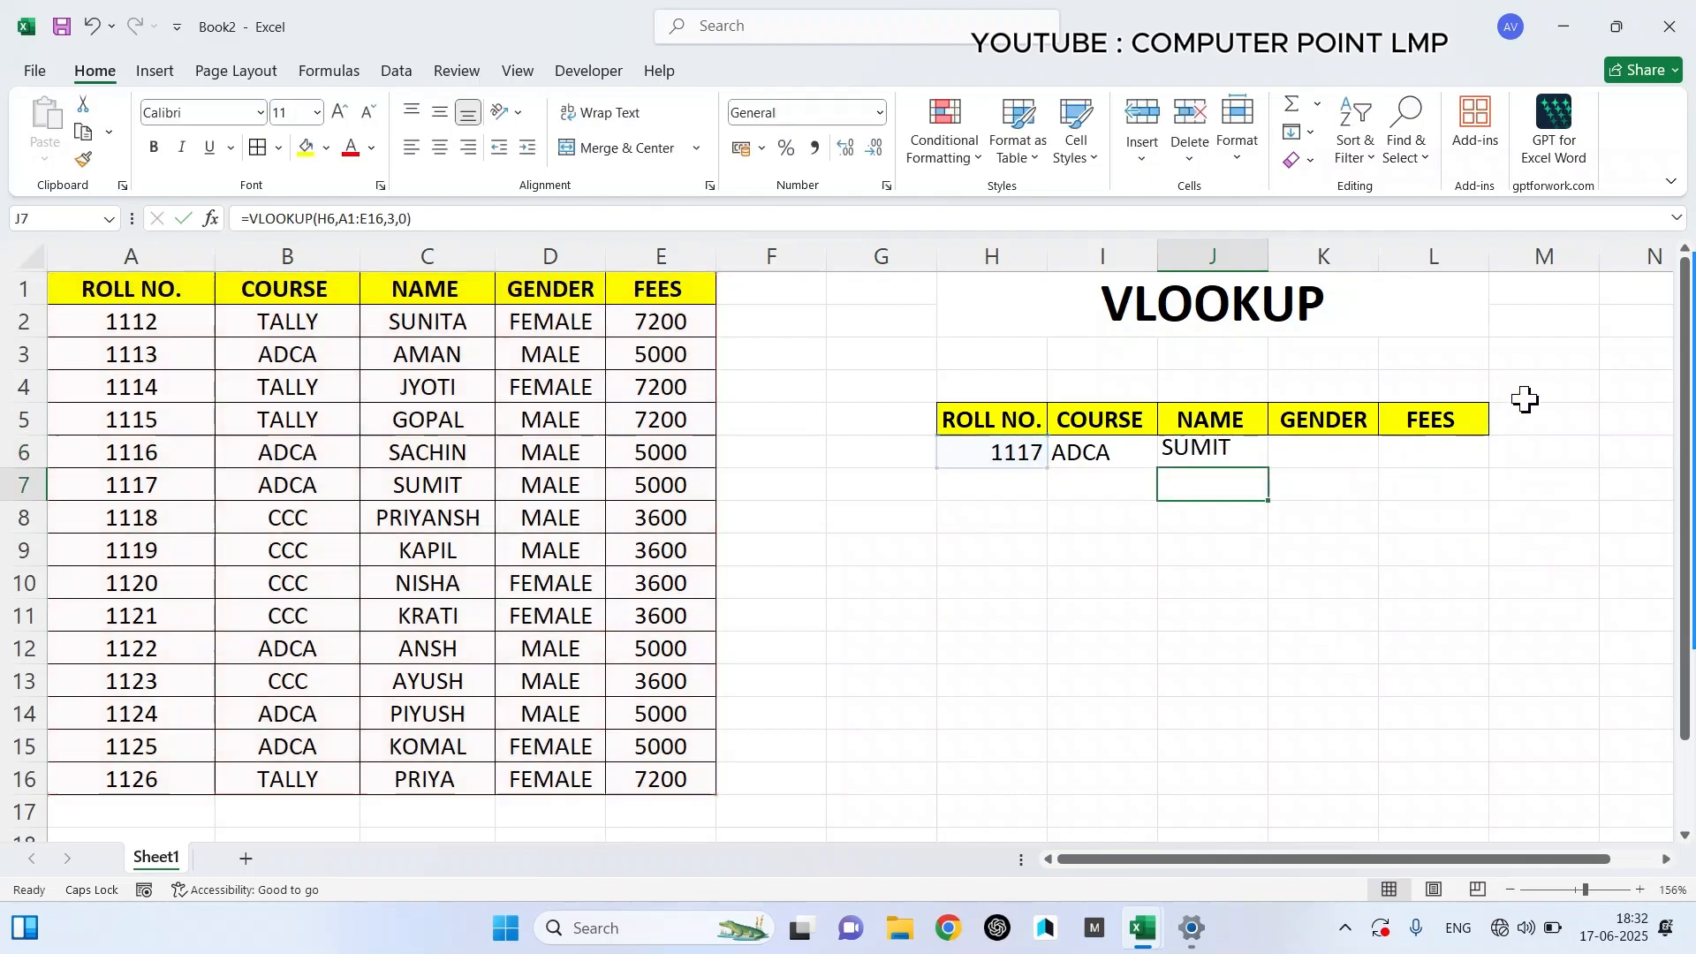
- Enter =VLOOKUP(H6,A1:E16,4,0) in cell K6 to return the gender for the roll number
click(1333, 448)
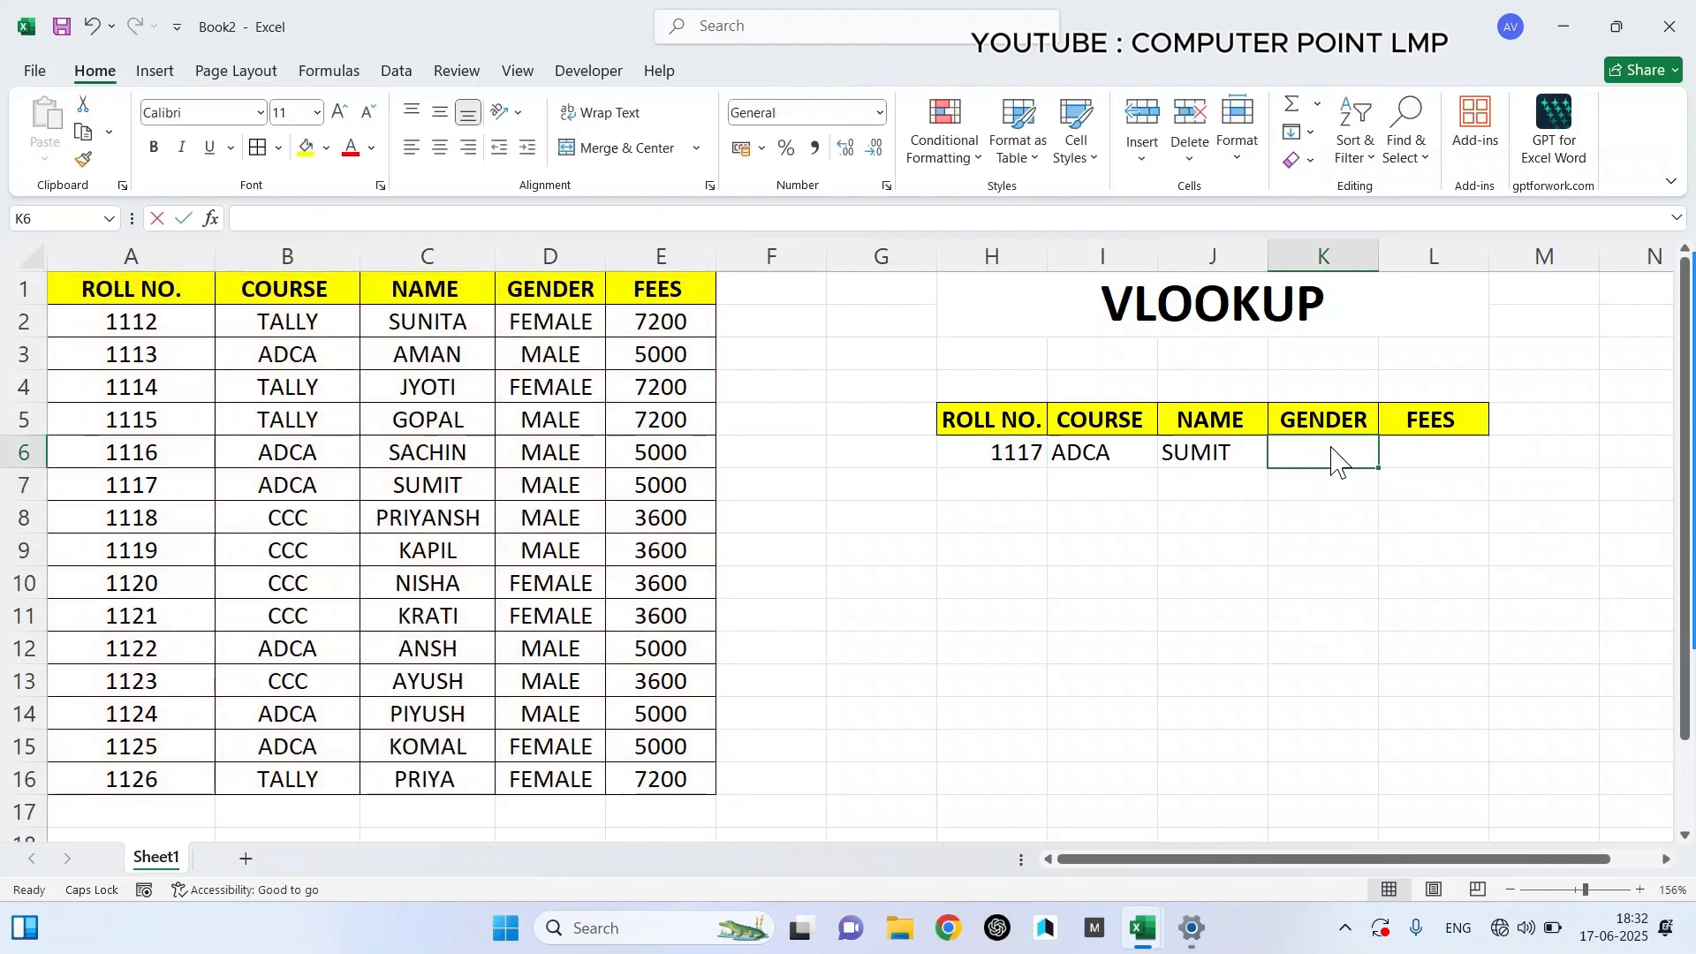
text(=VL)
key(Tab)
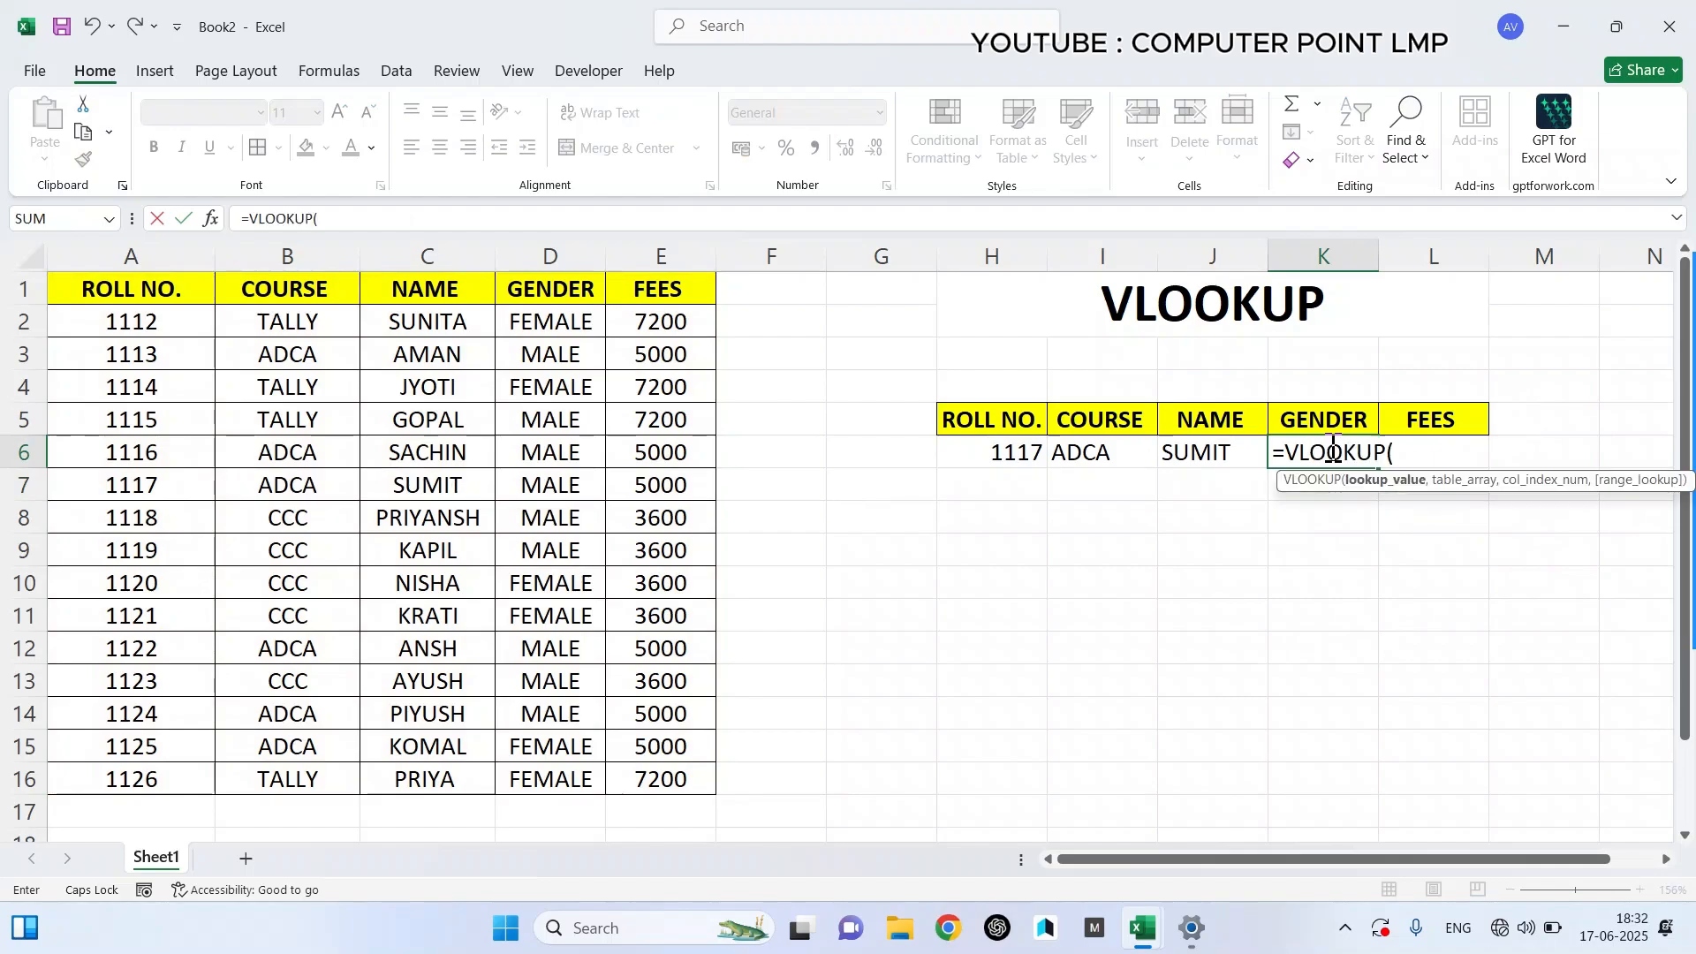
click(1006, 443)
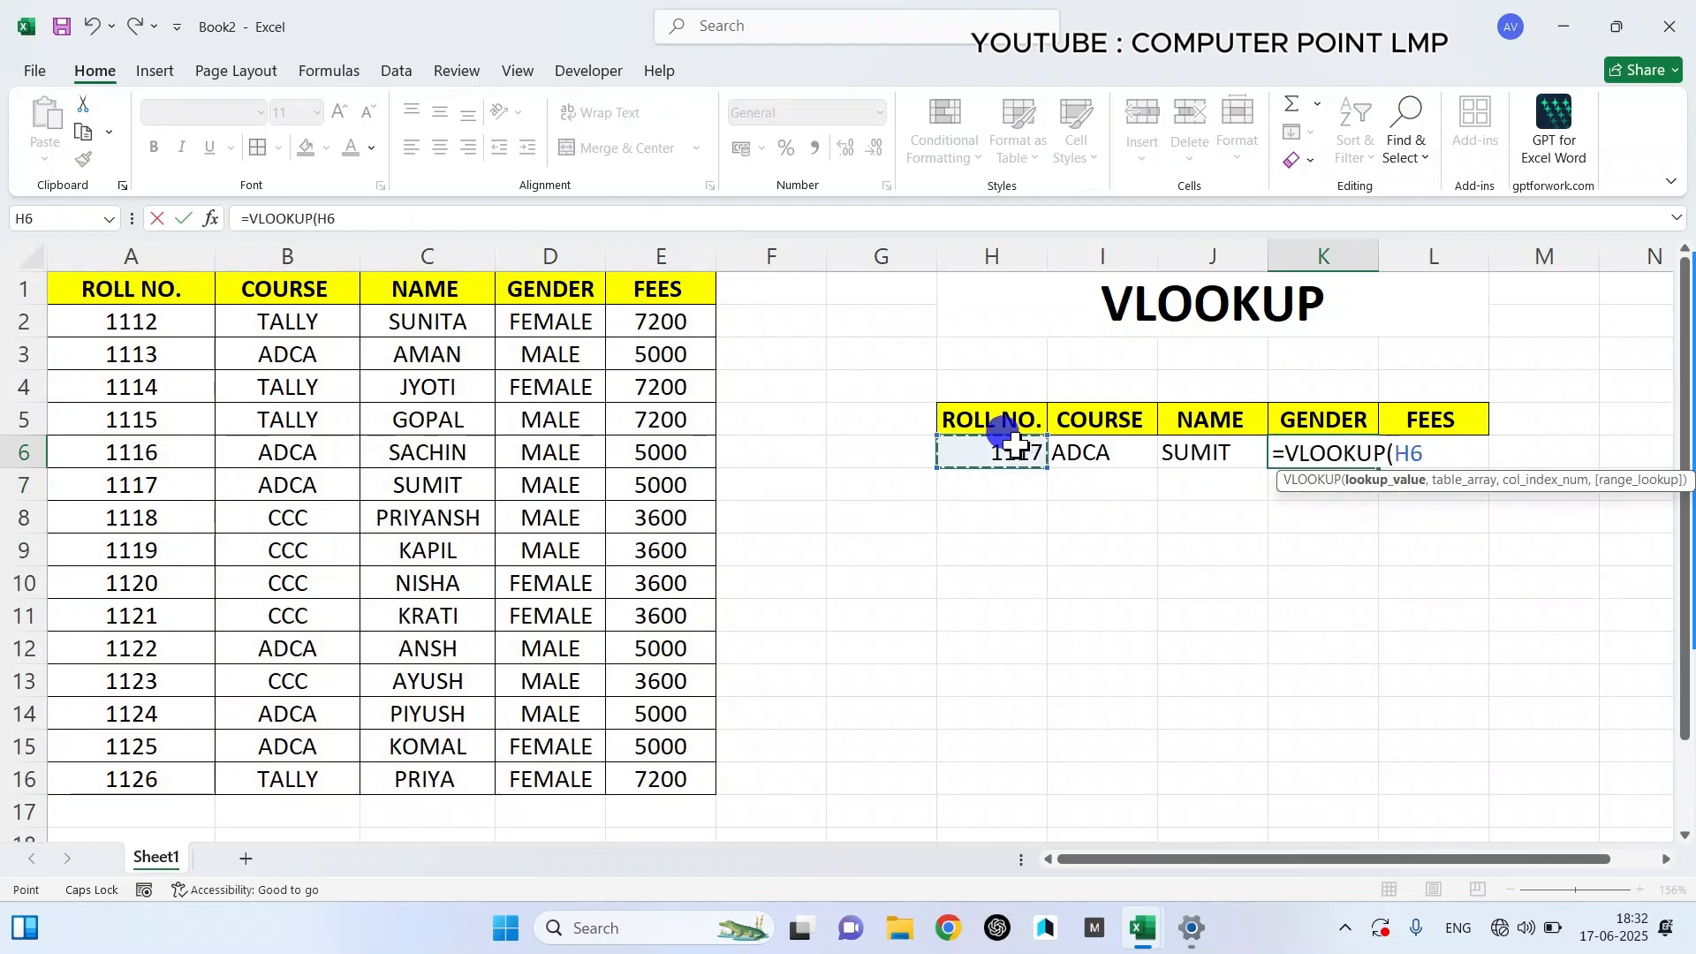
text(,)
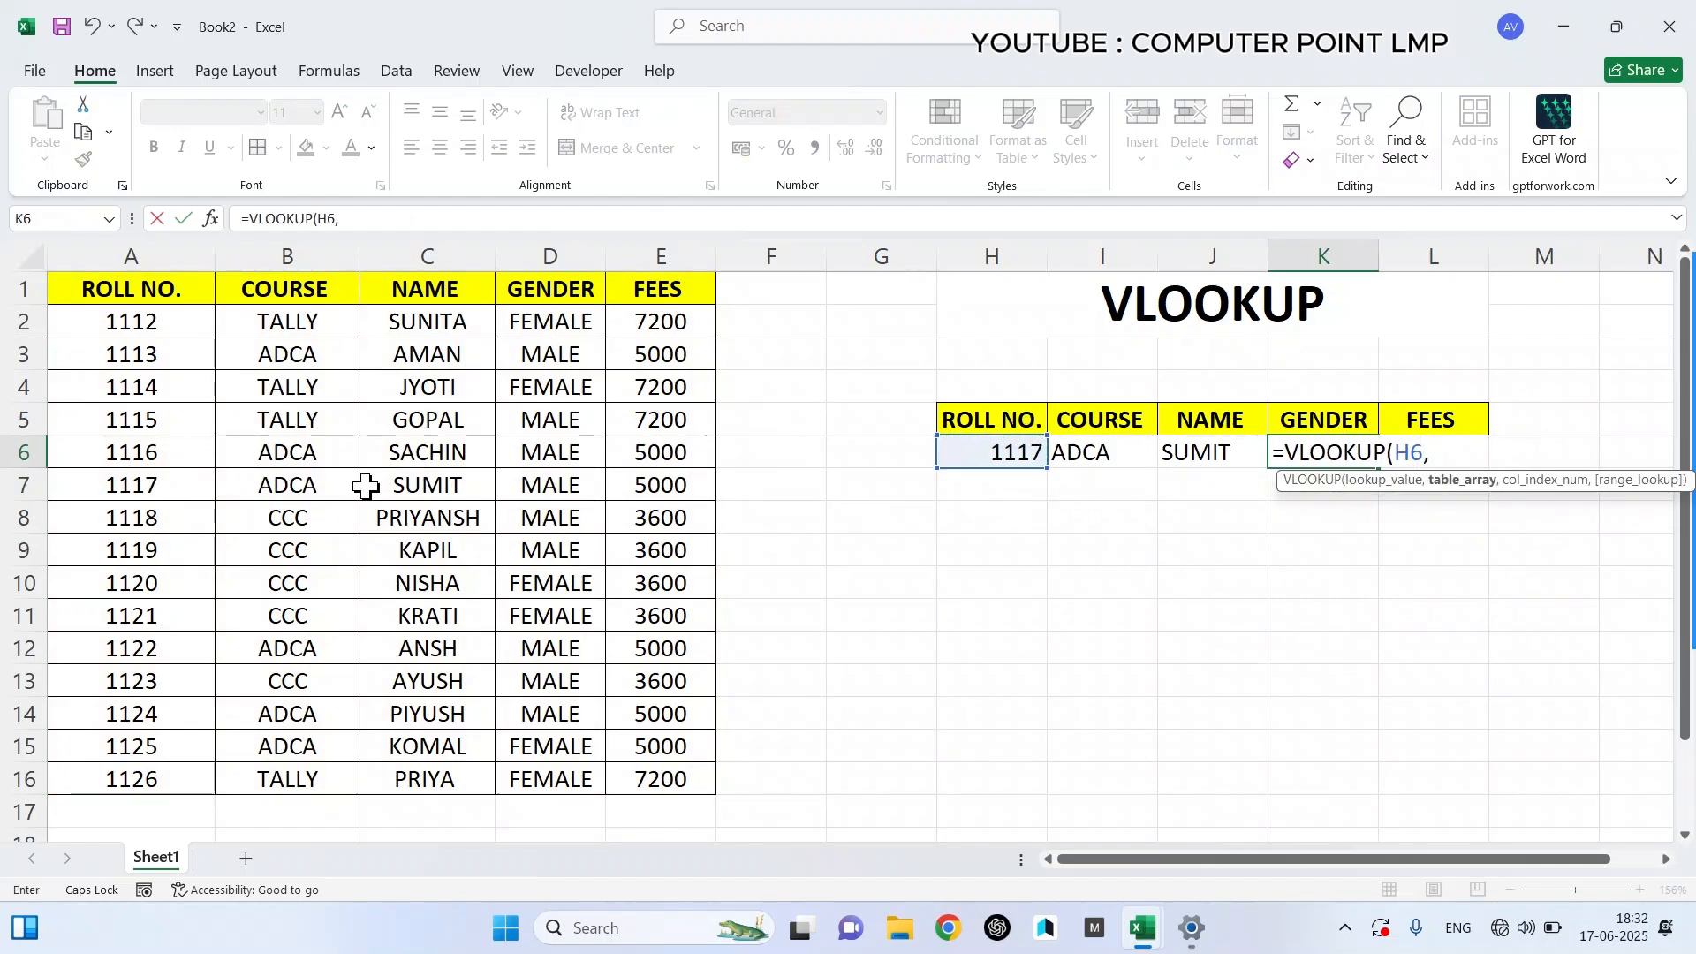
drag(133, 287, 664, 761)
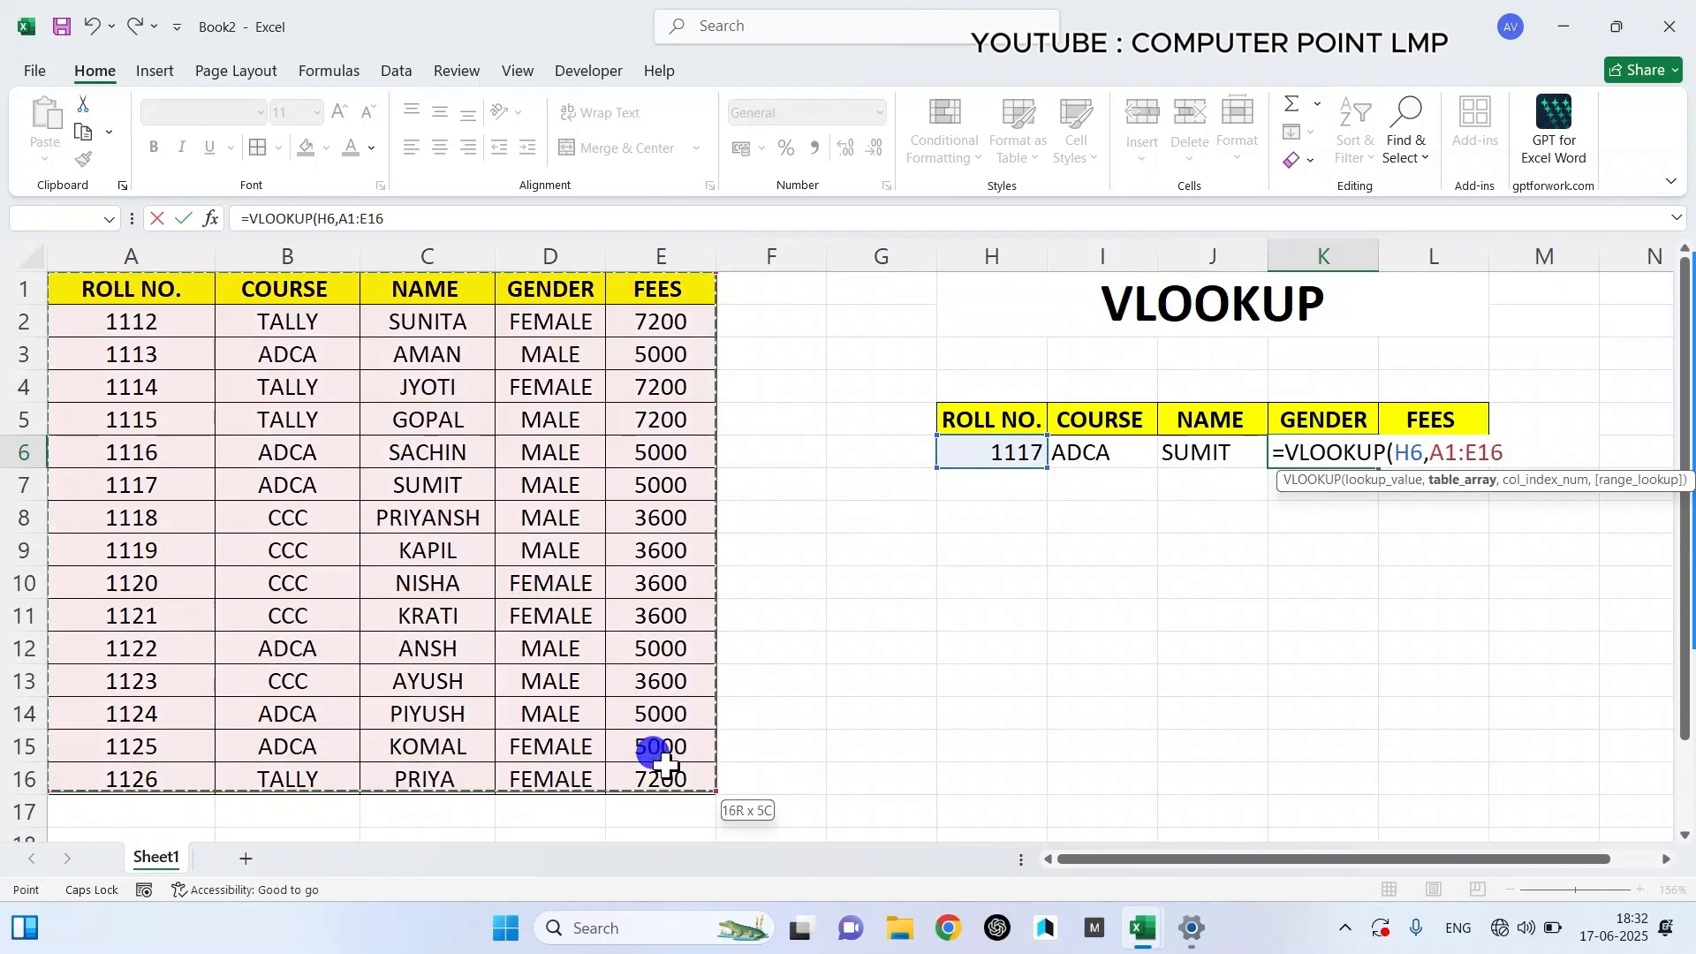
text(,4)
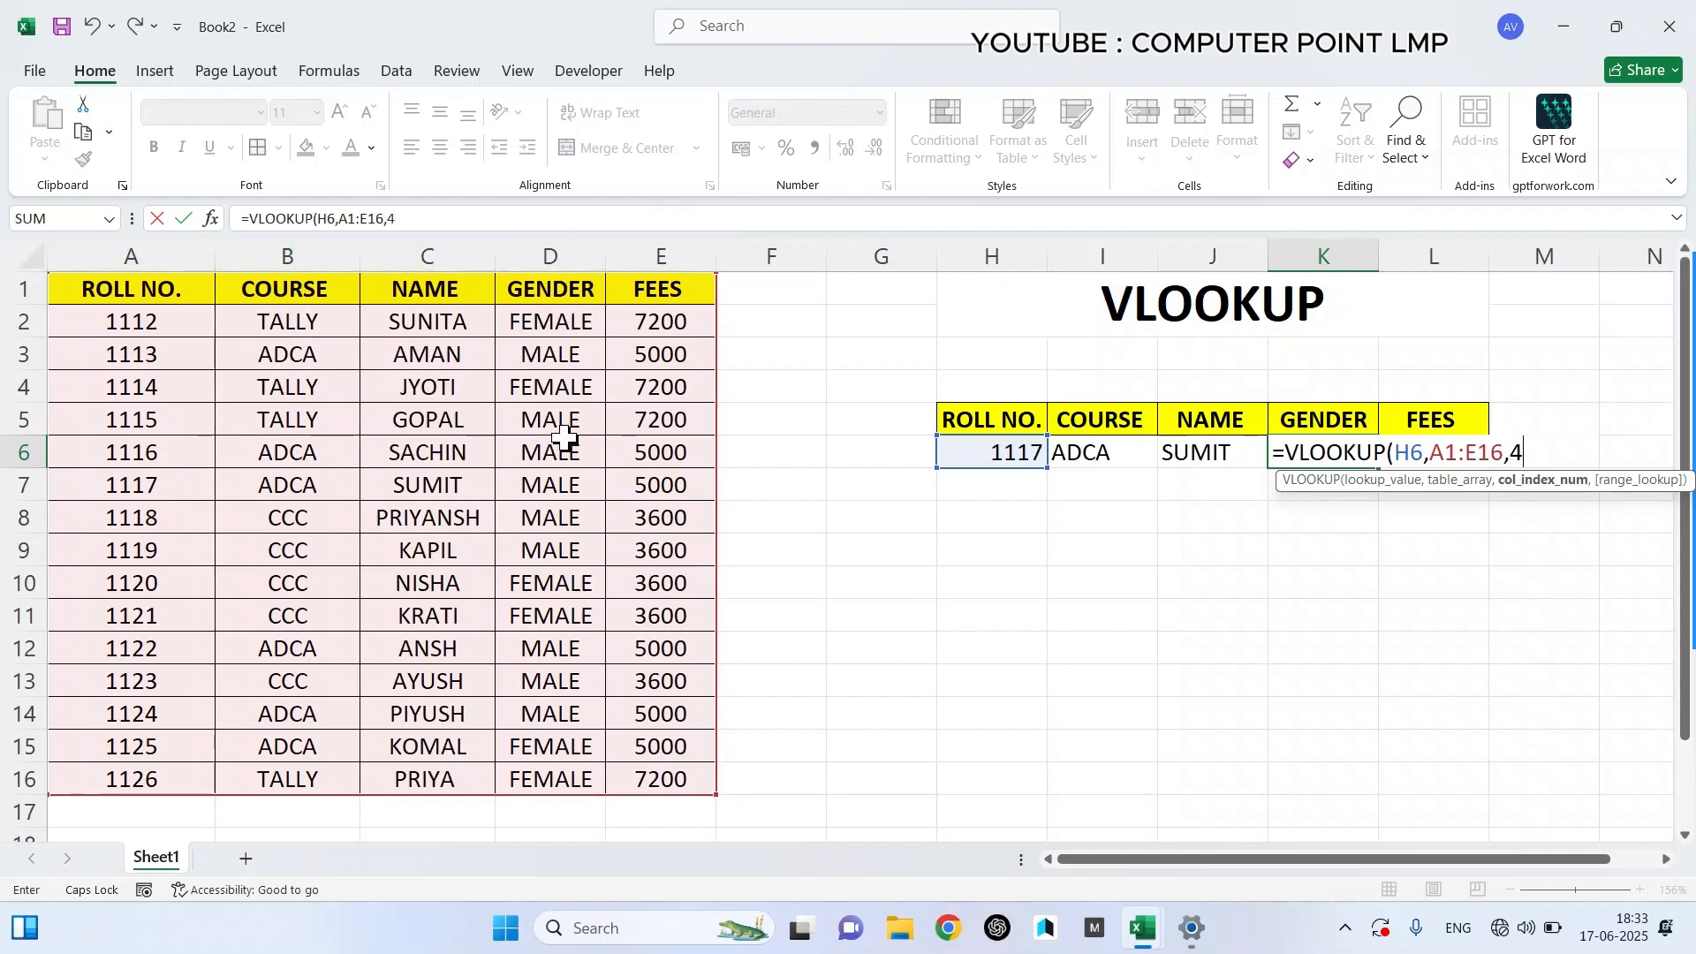
text(,0)
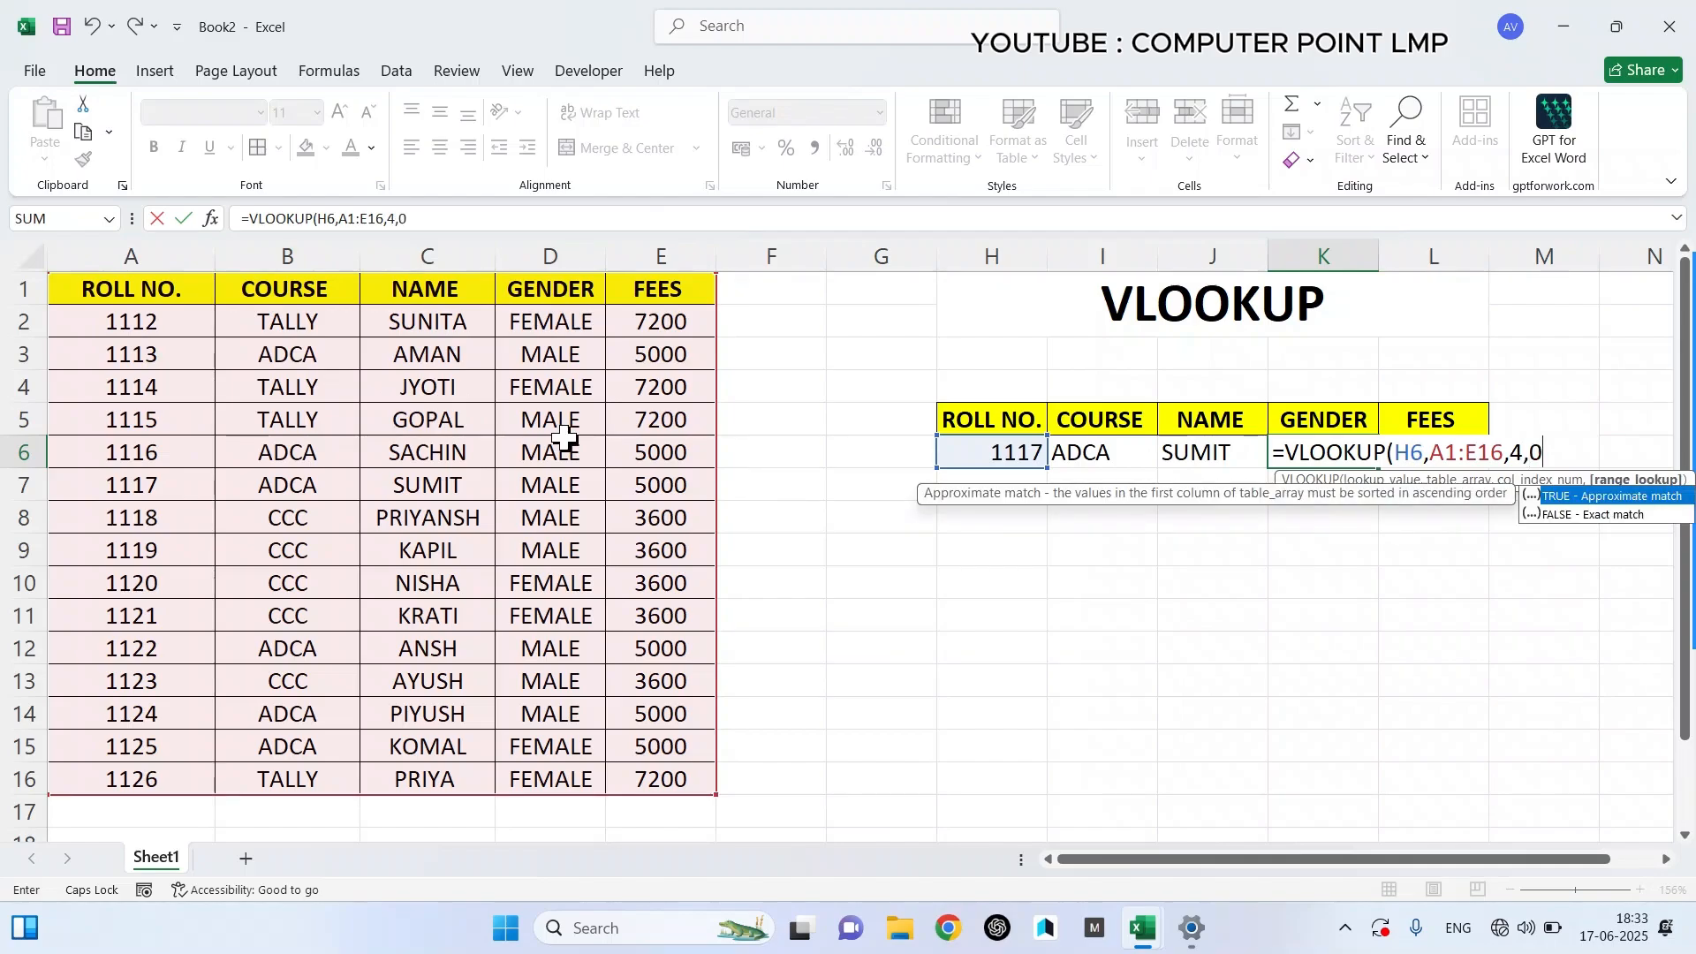
text())
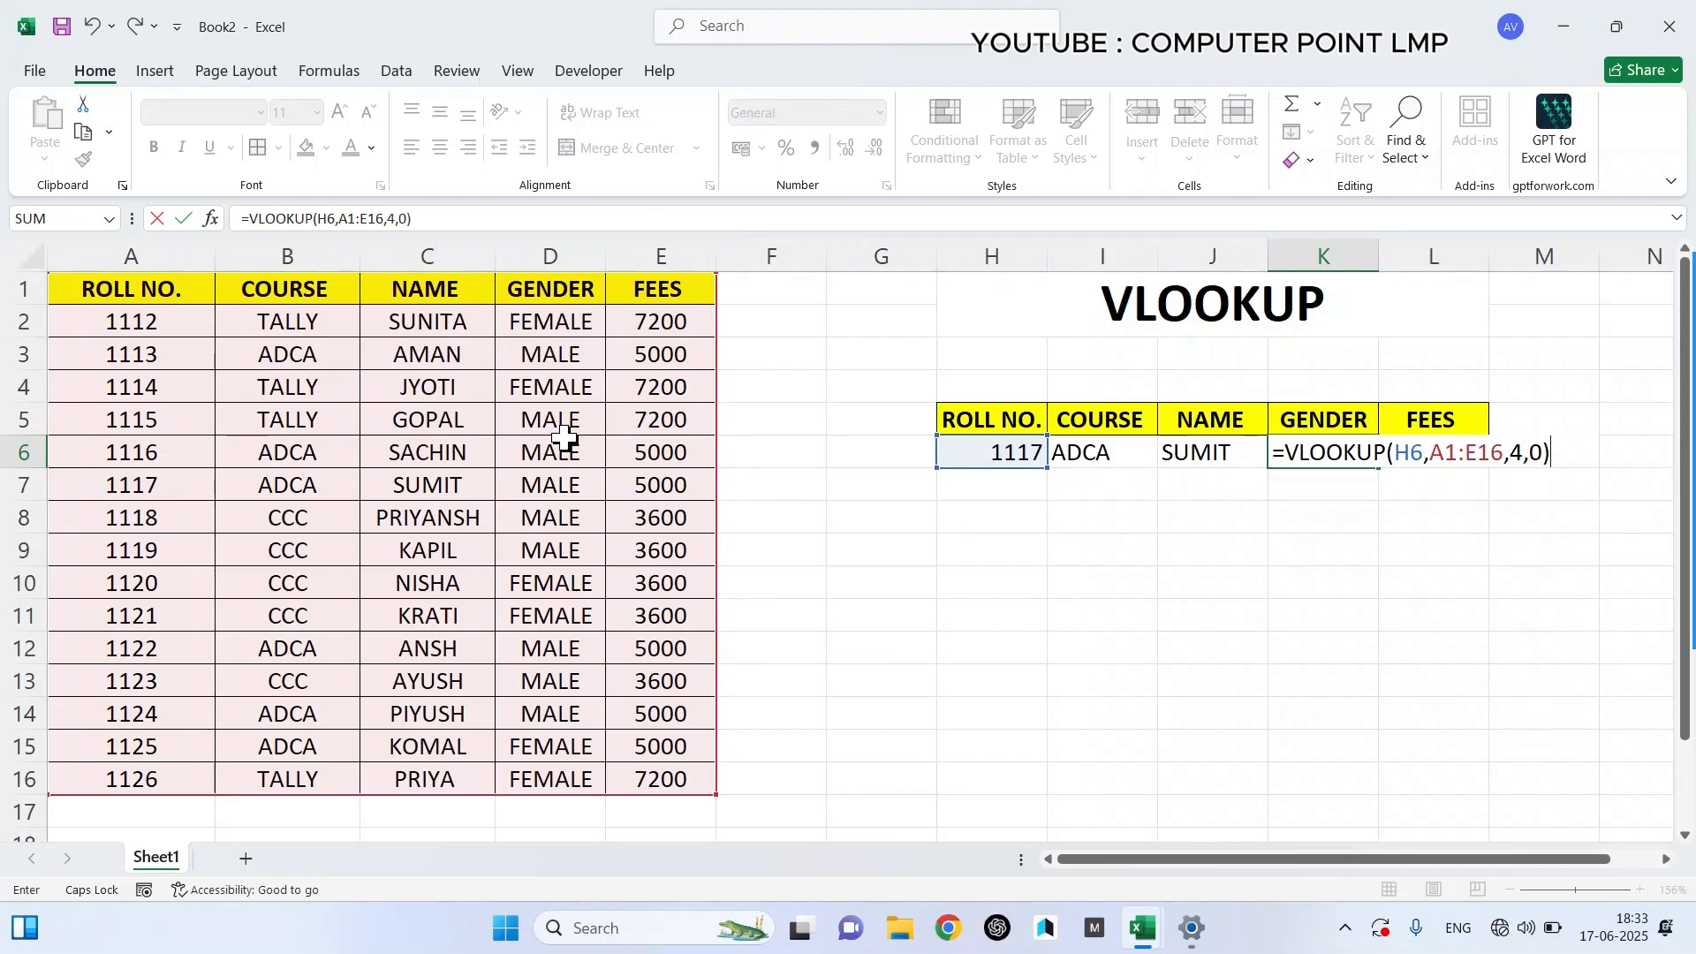
key(Return)
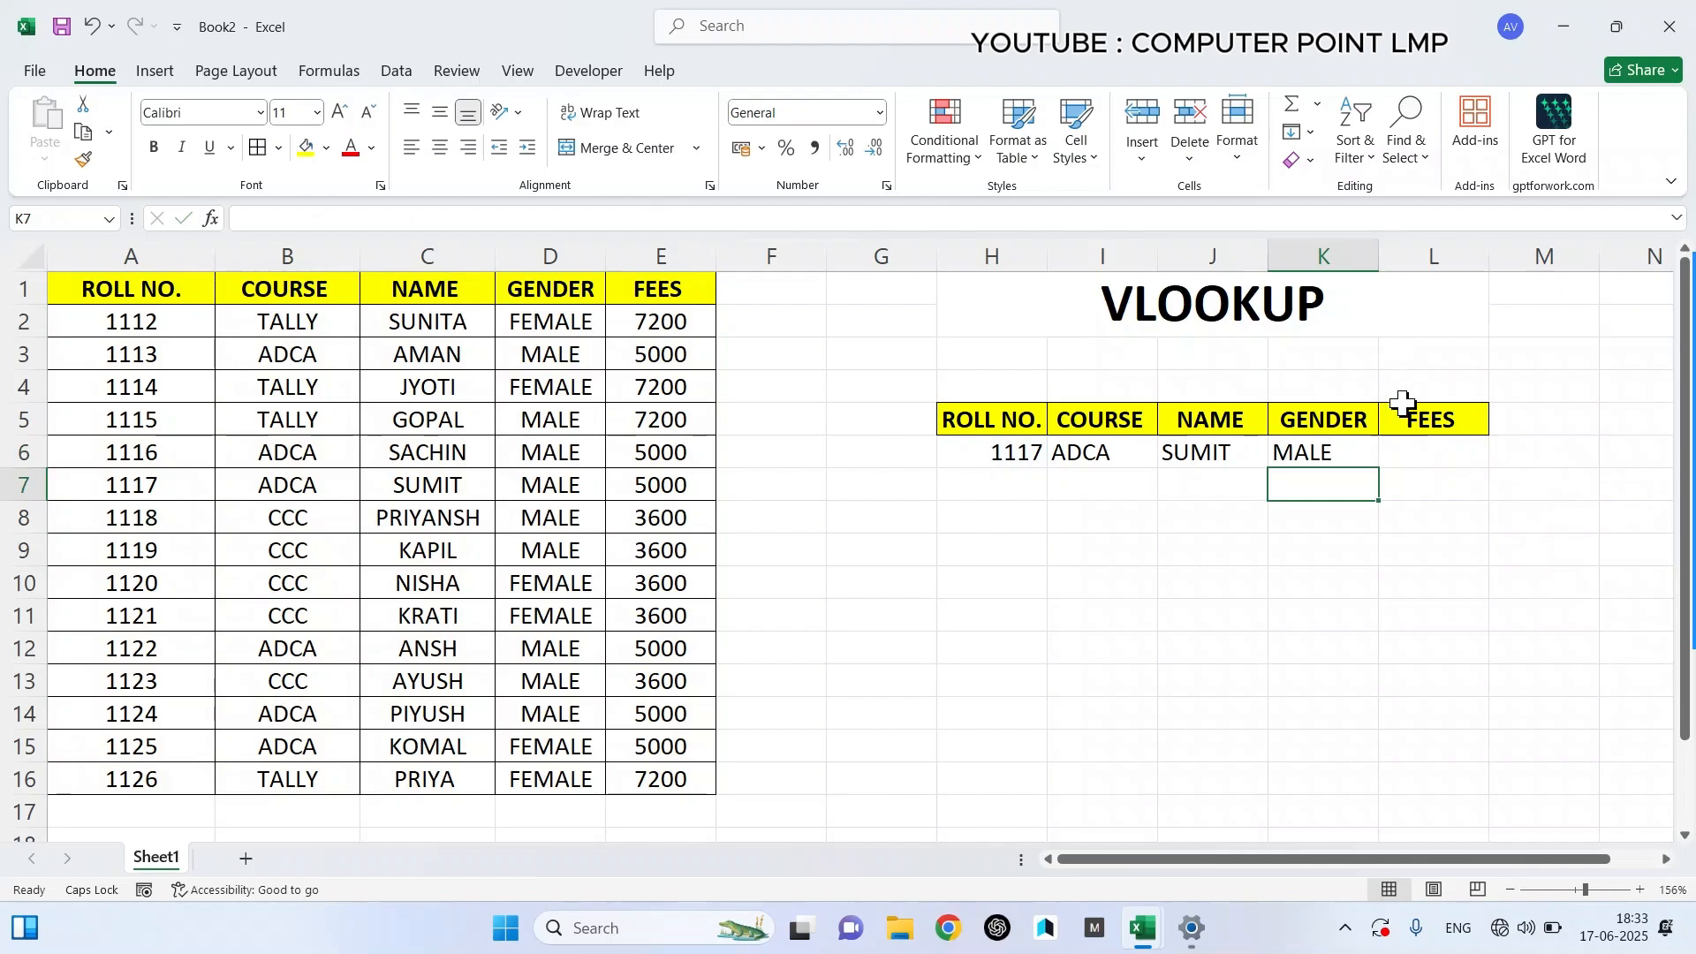
- Enter =VLOOKUP(H6,A1:E16,5,0) in cell L6 to return the fees for the roll number
click(1436, 450)
text(=)
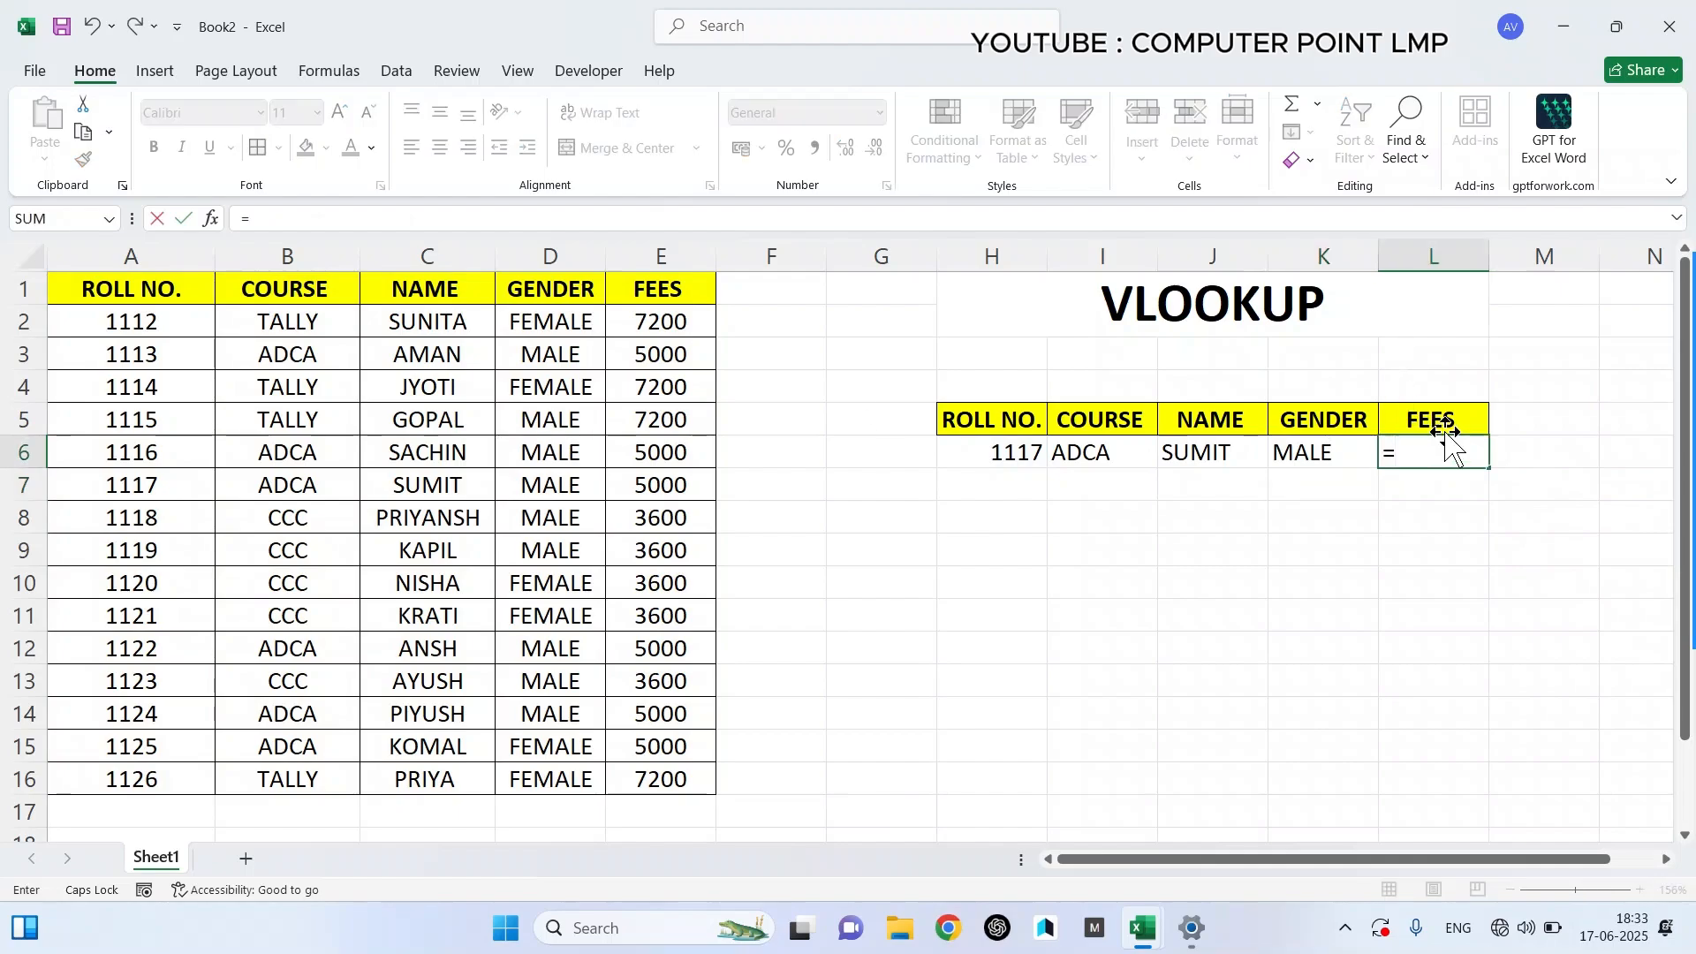
text(VLOOKUP()
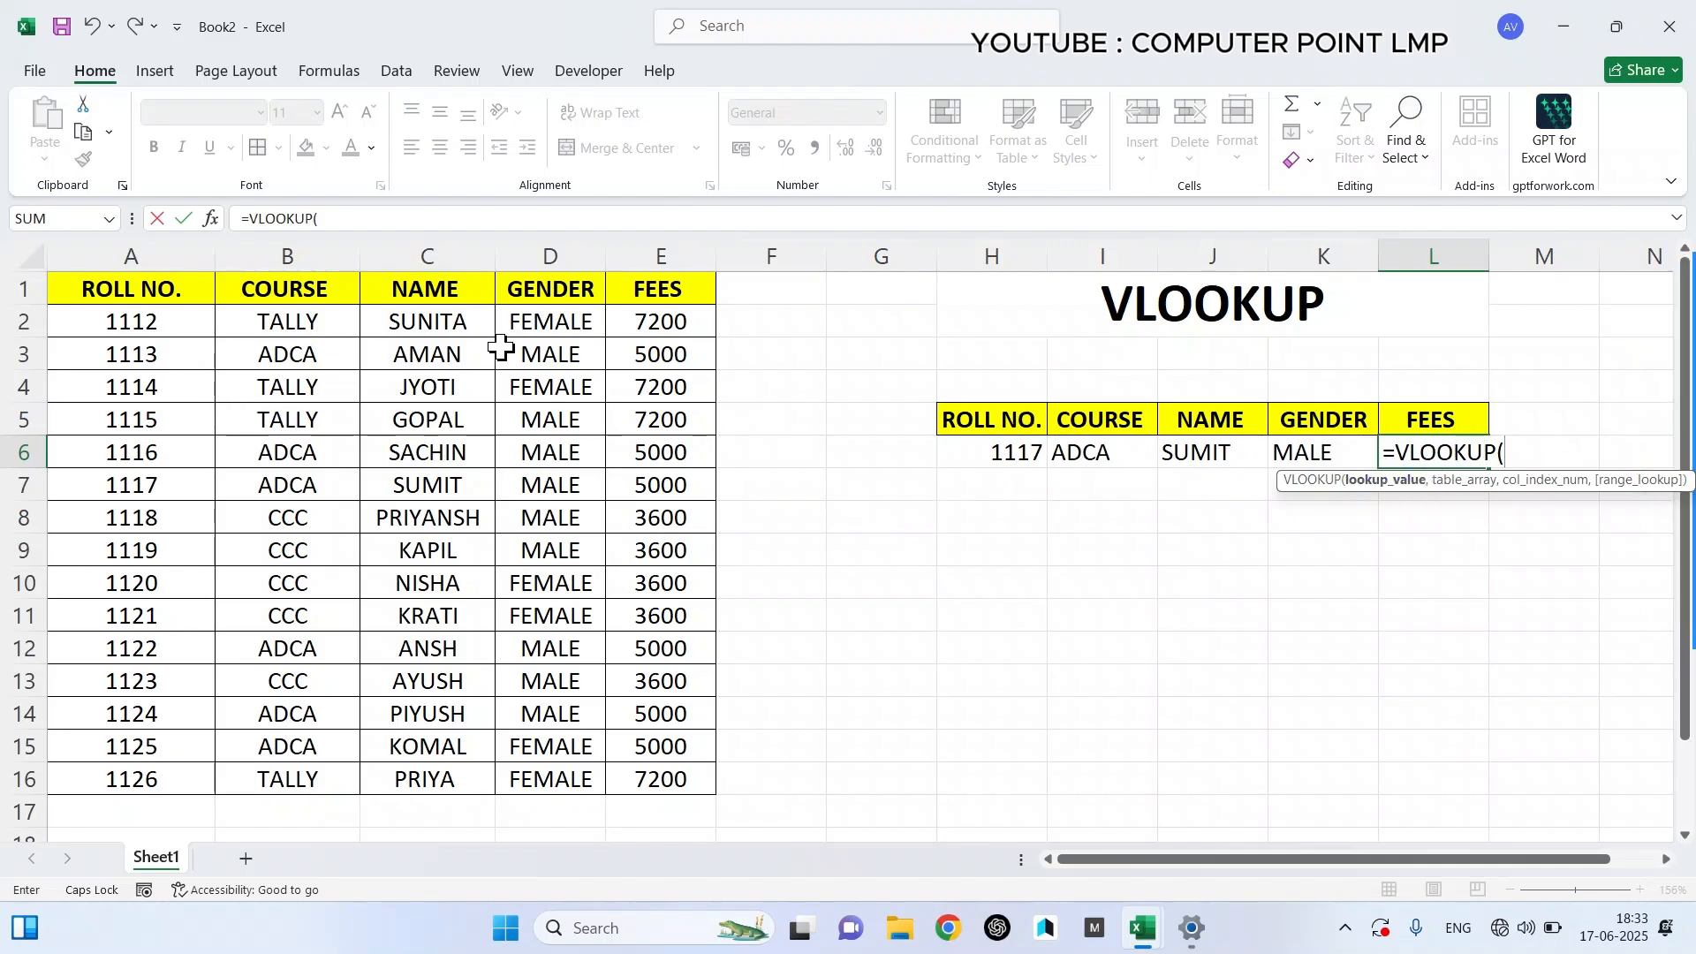
click(965, 467)
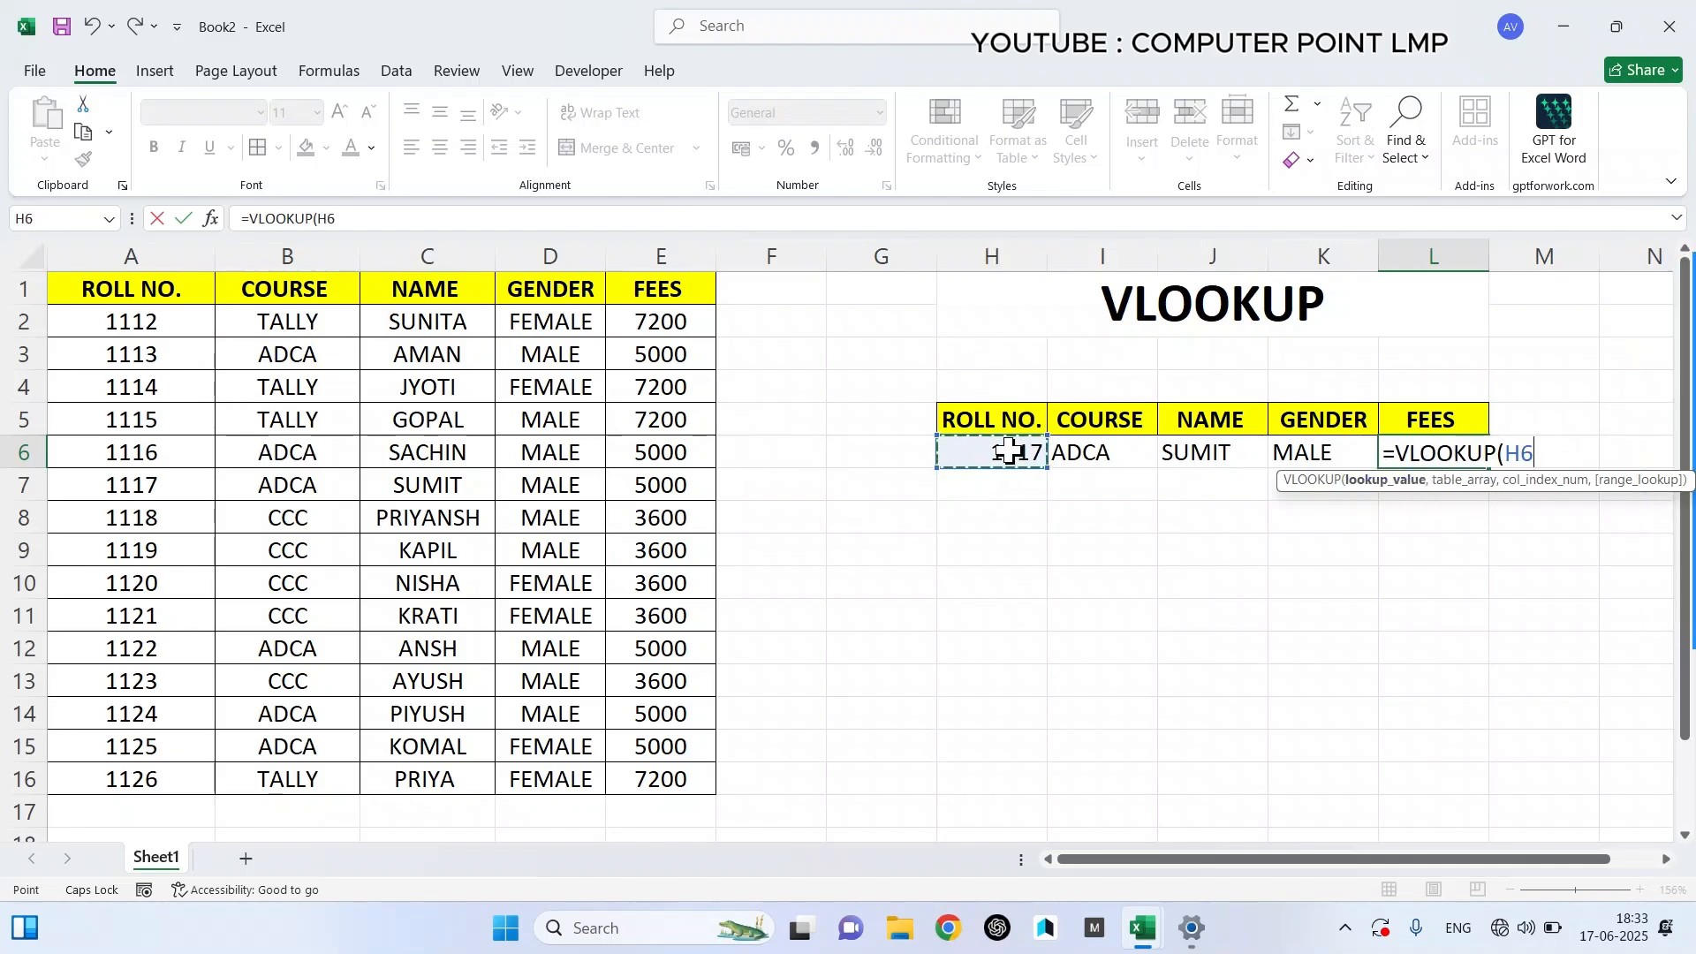
text(,)
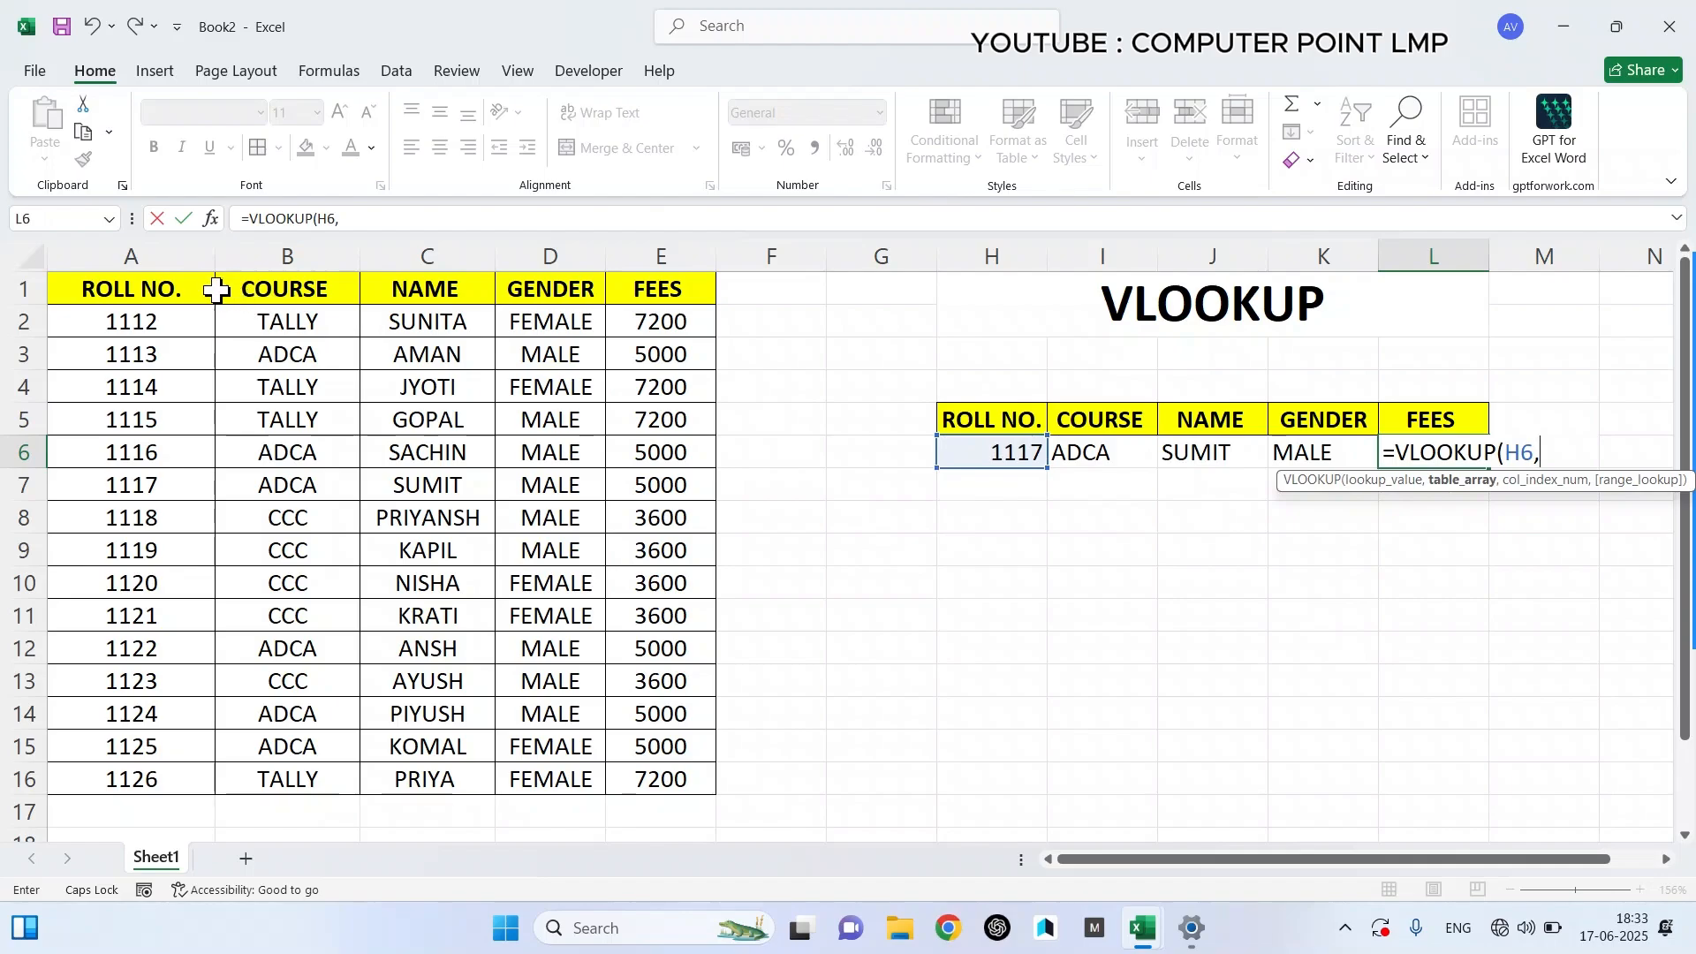
drag(181, 291, 685, 781)
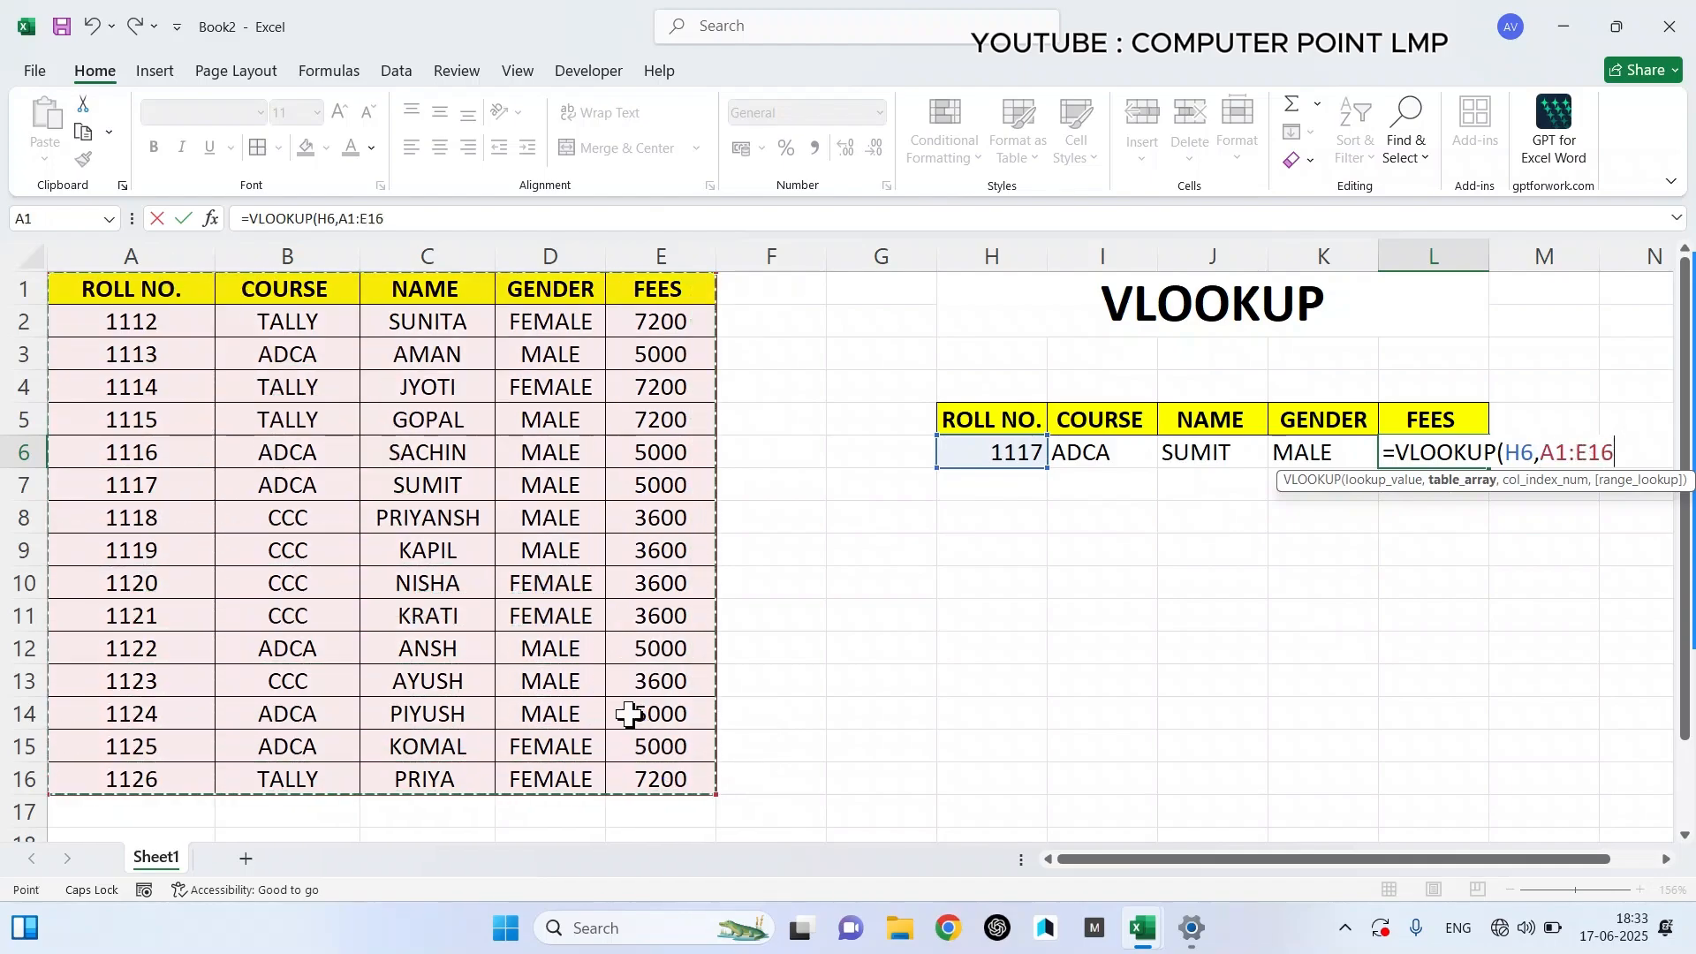
text(,)
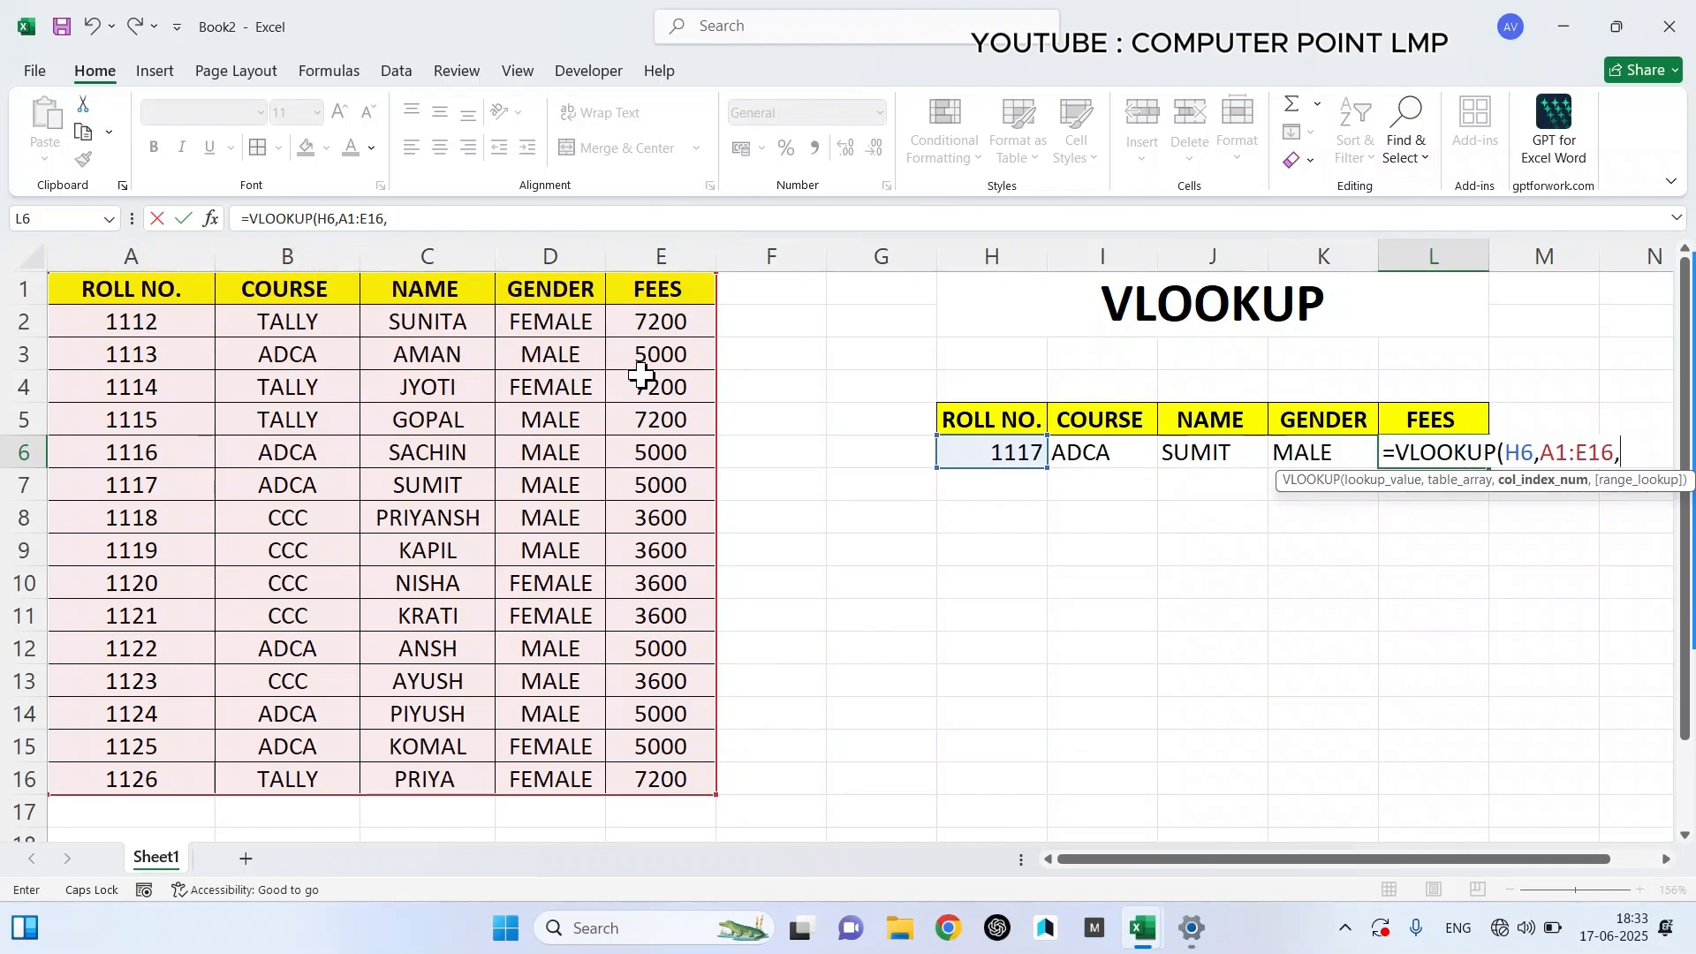
text(5)
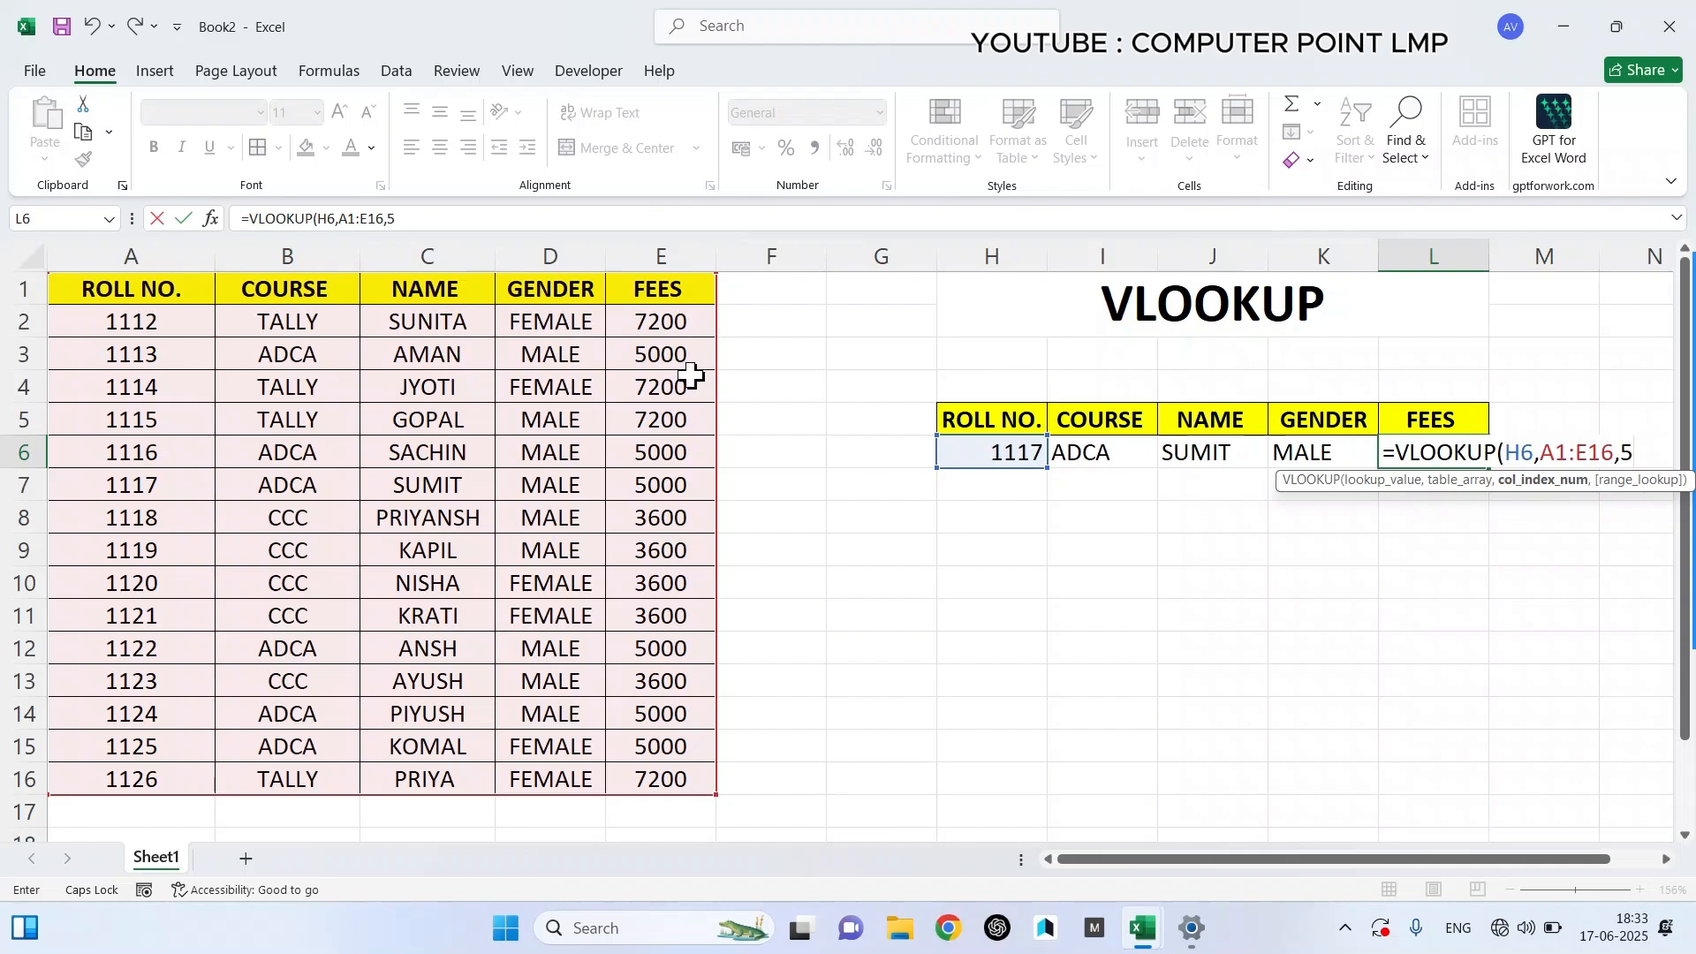
text(,0))
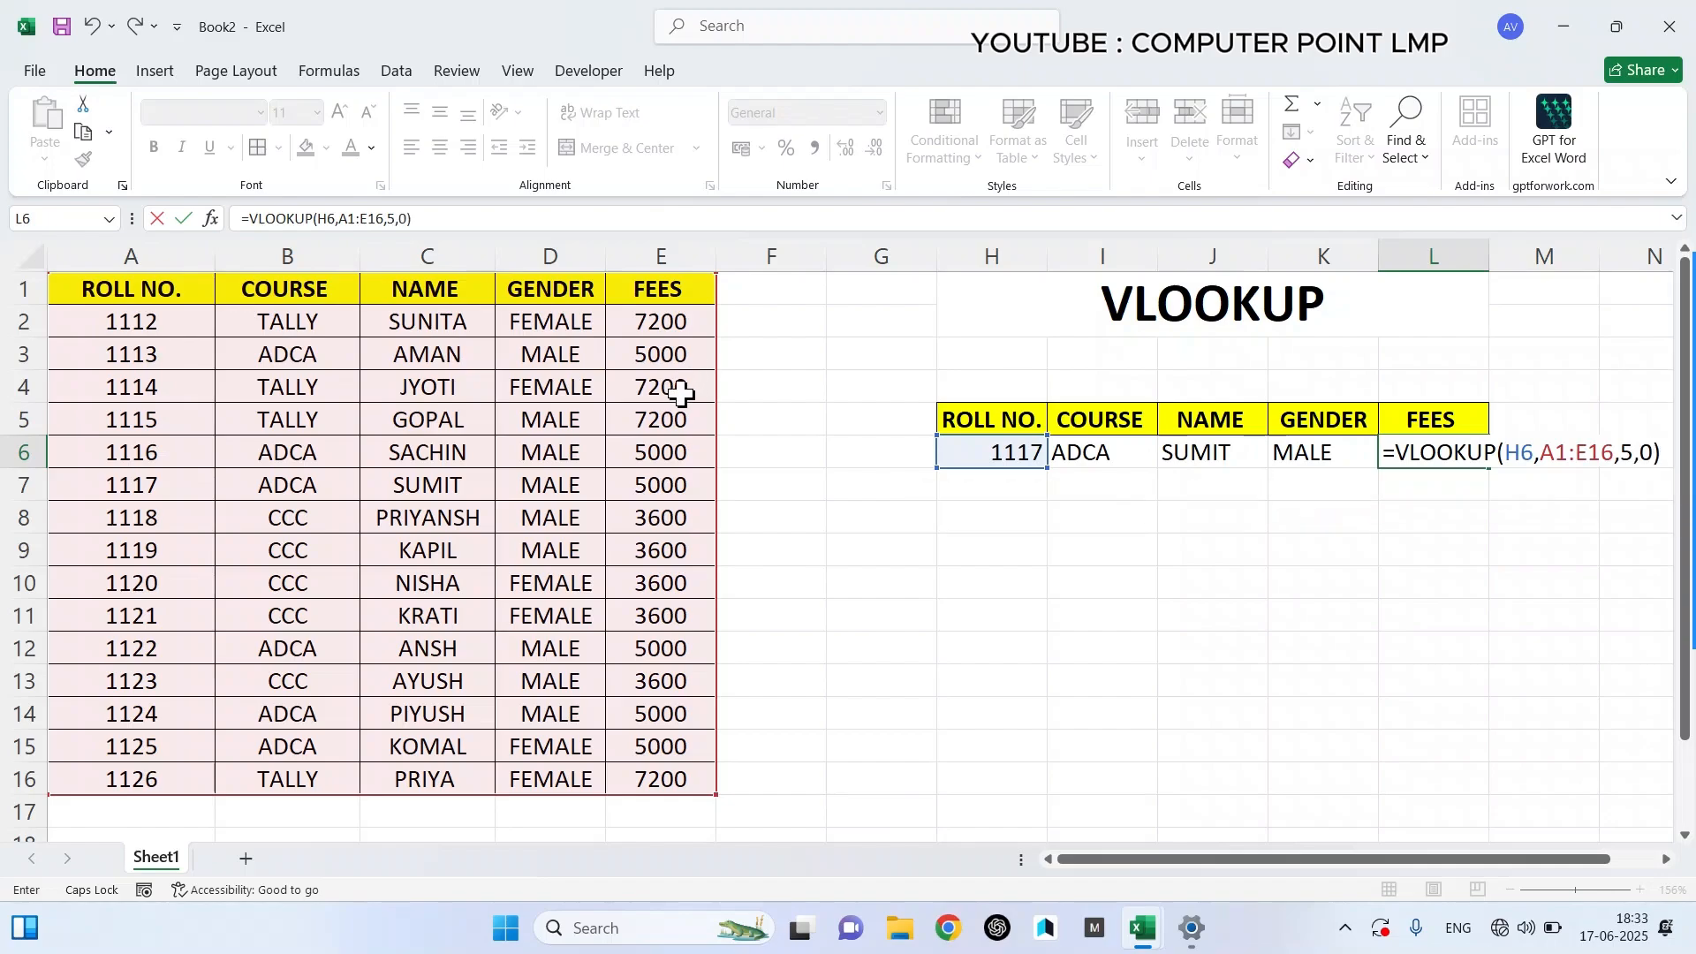
key(Return)
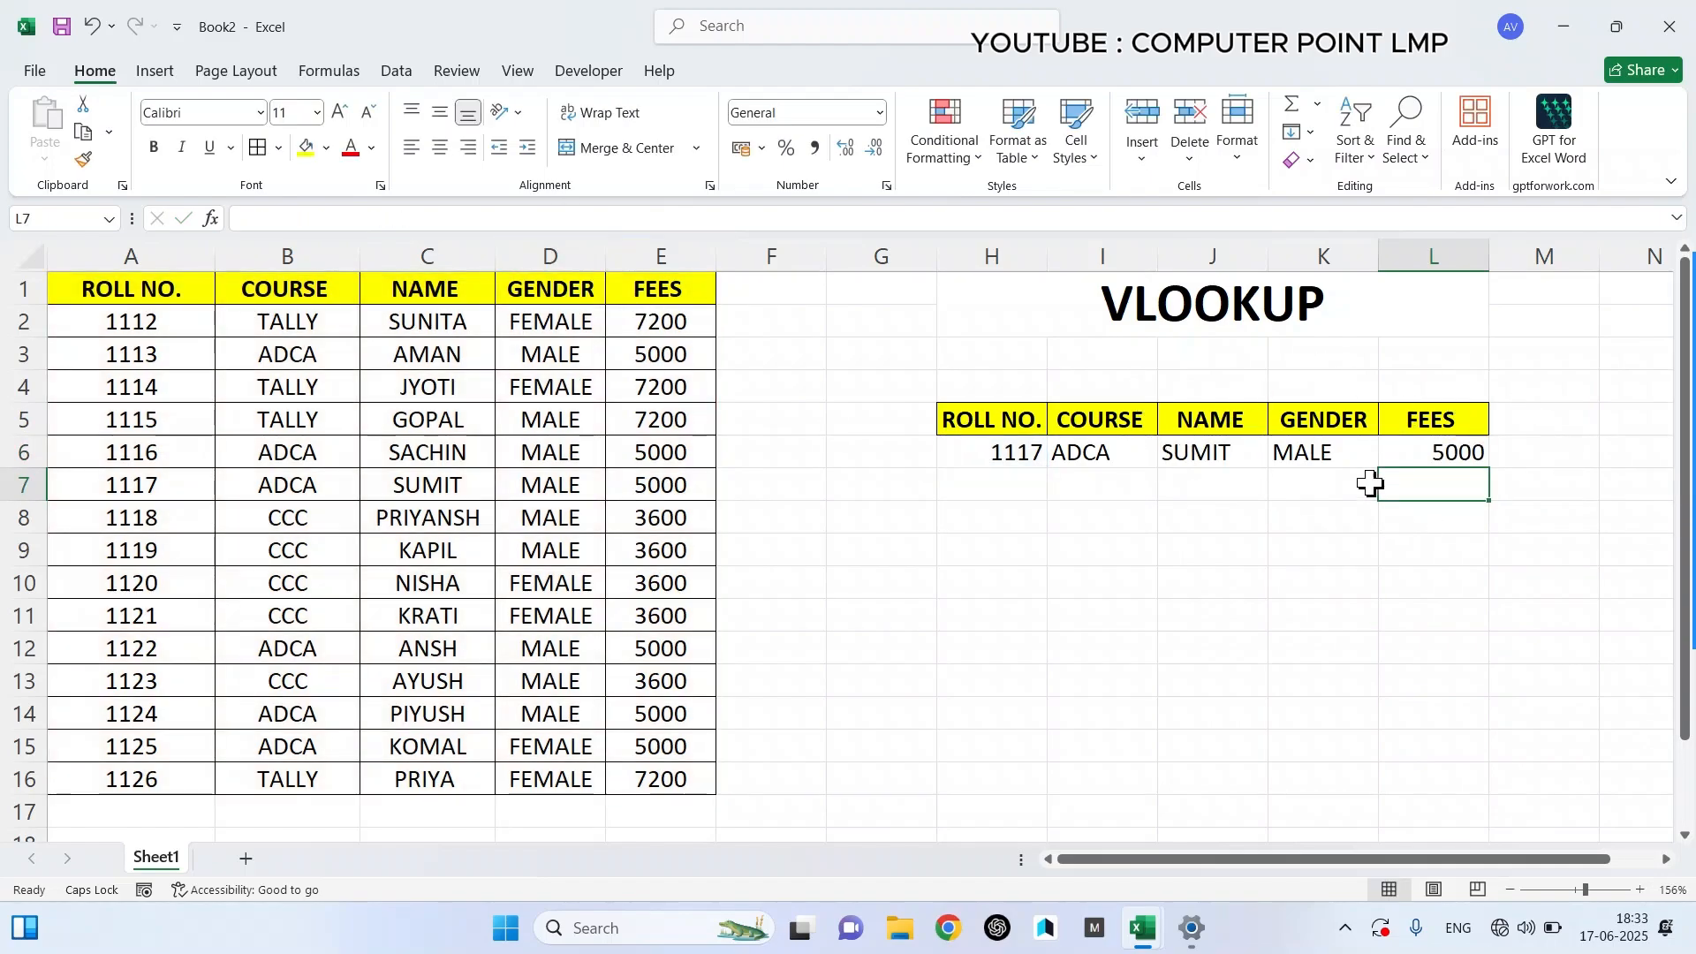
- Set the roll number in H6 to 1119 to test all four lookup formulas
click(1016, 455)
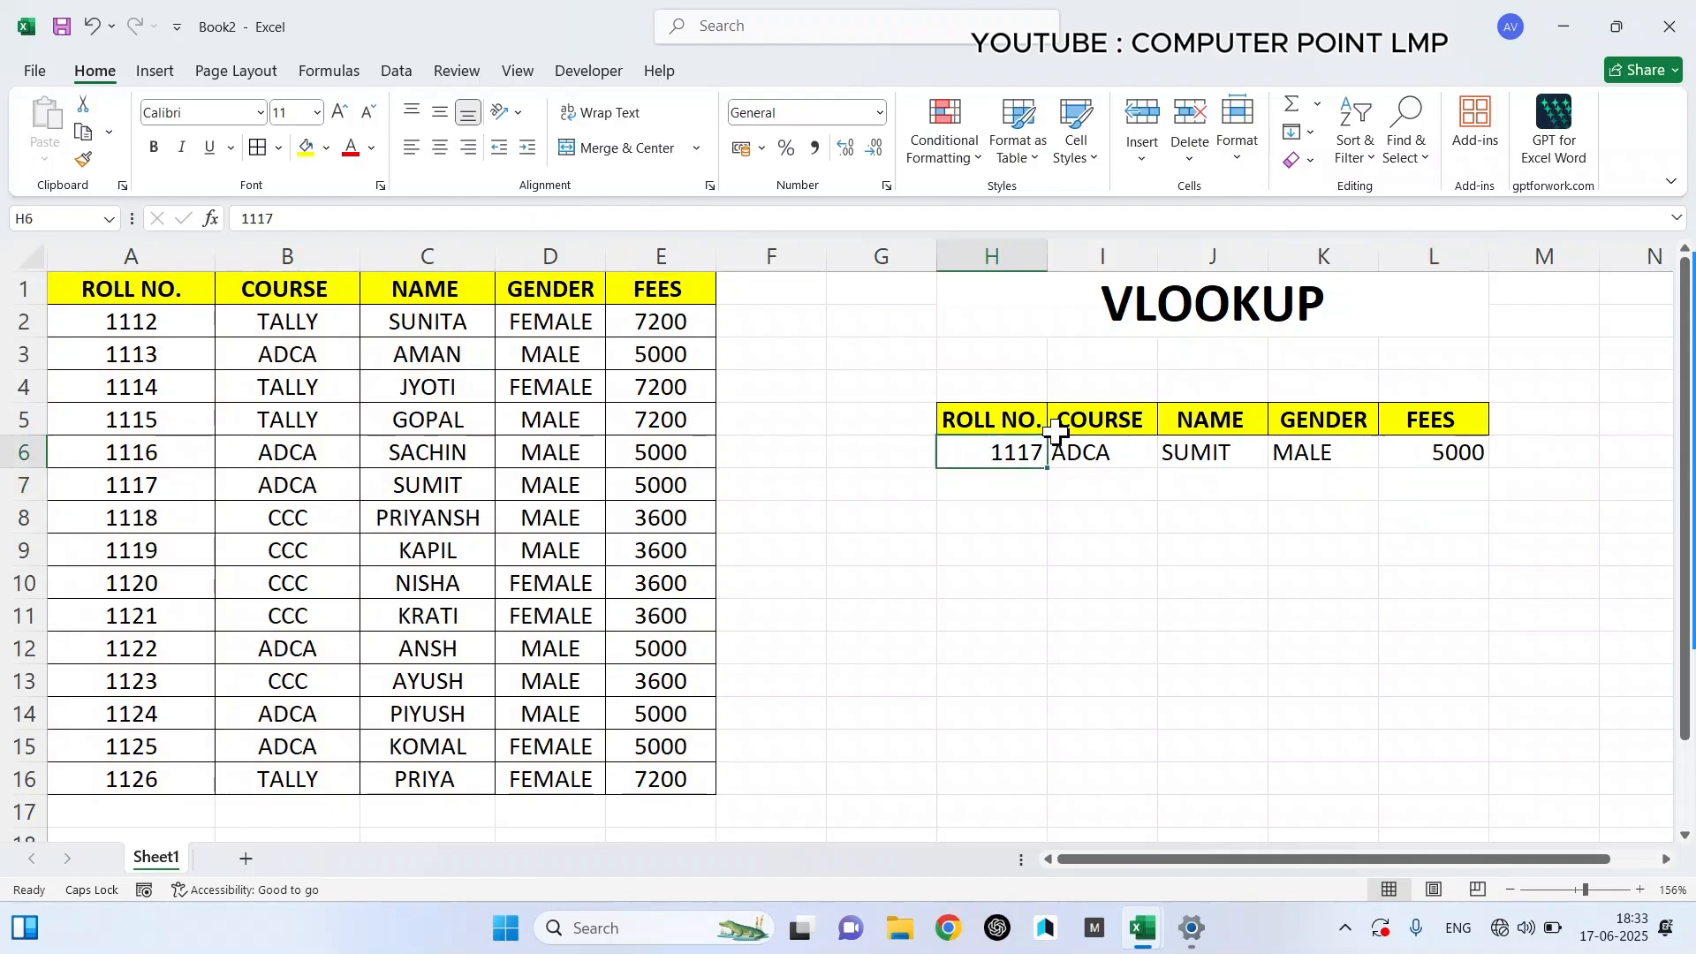
text(1)
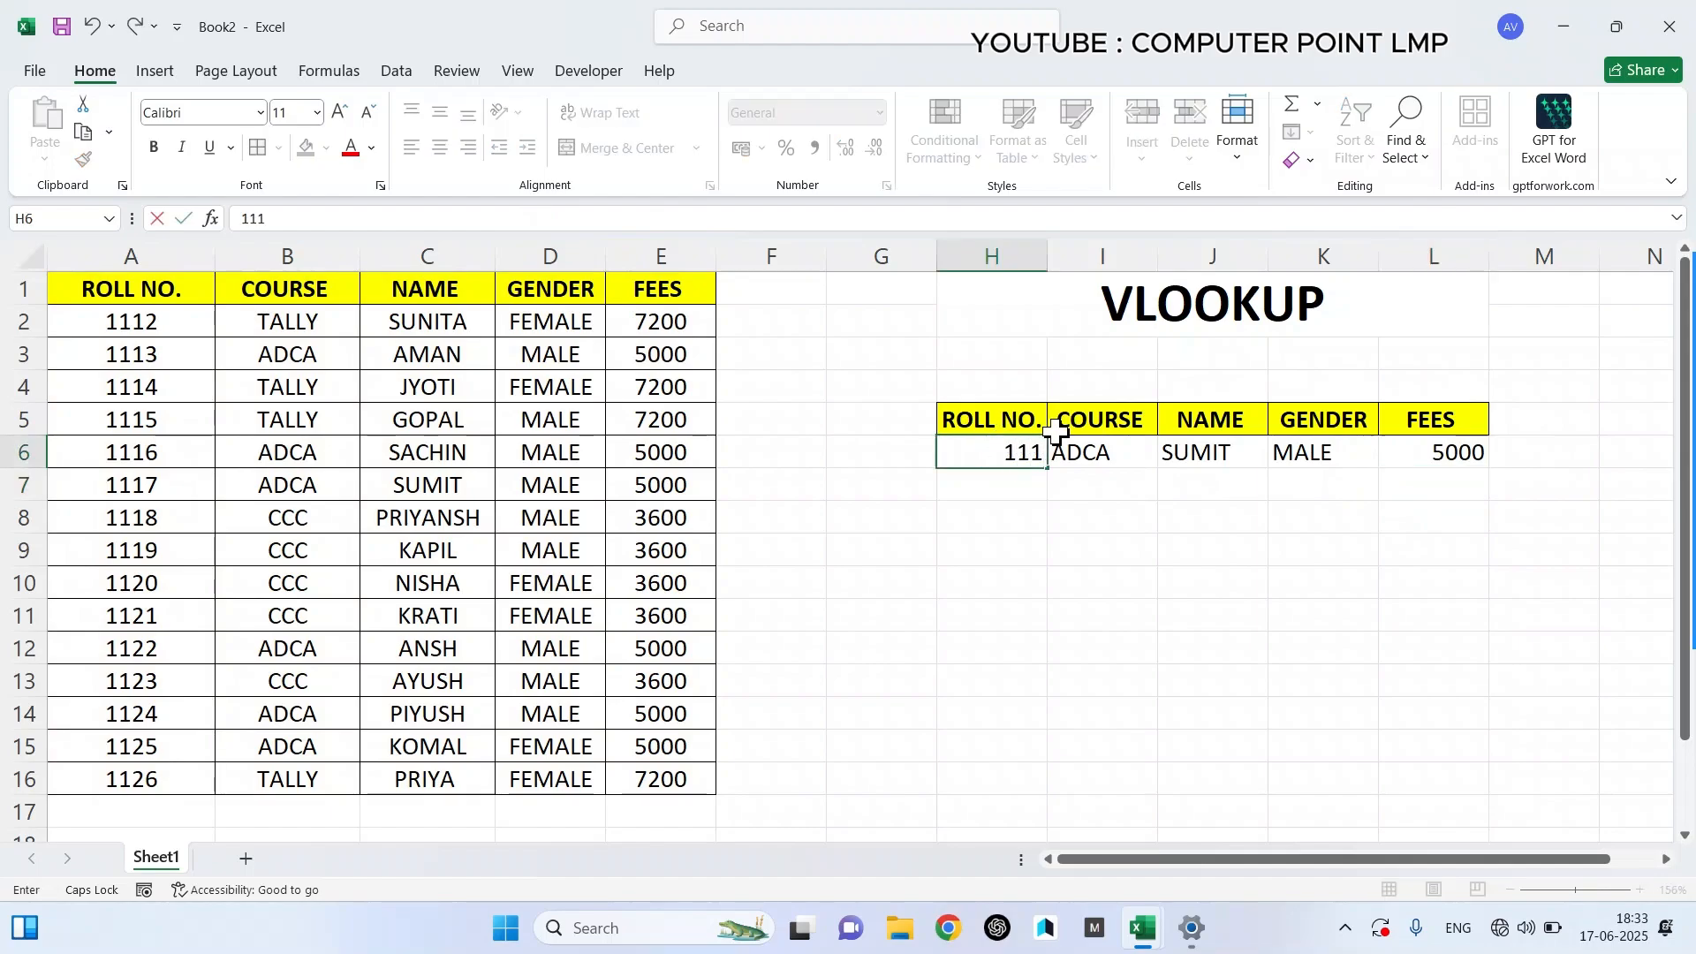
key(Return)
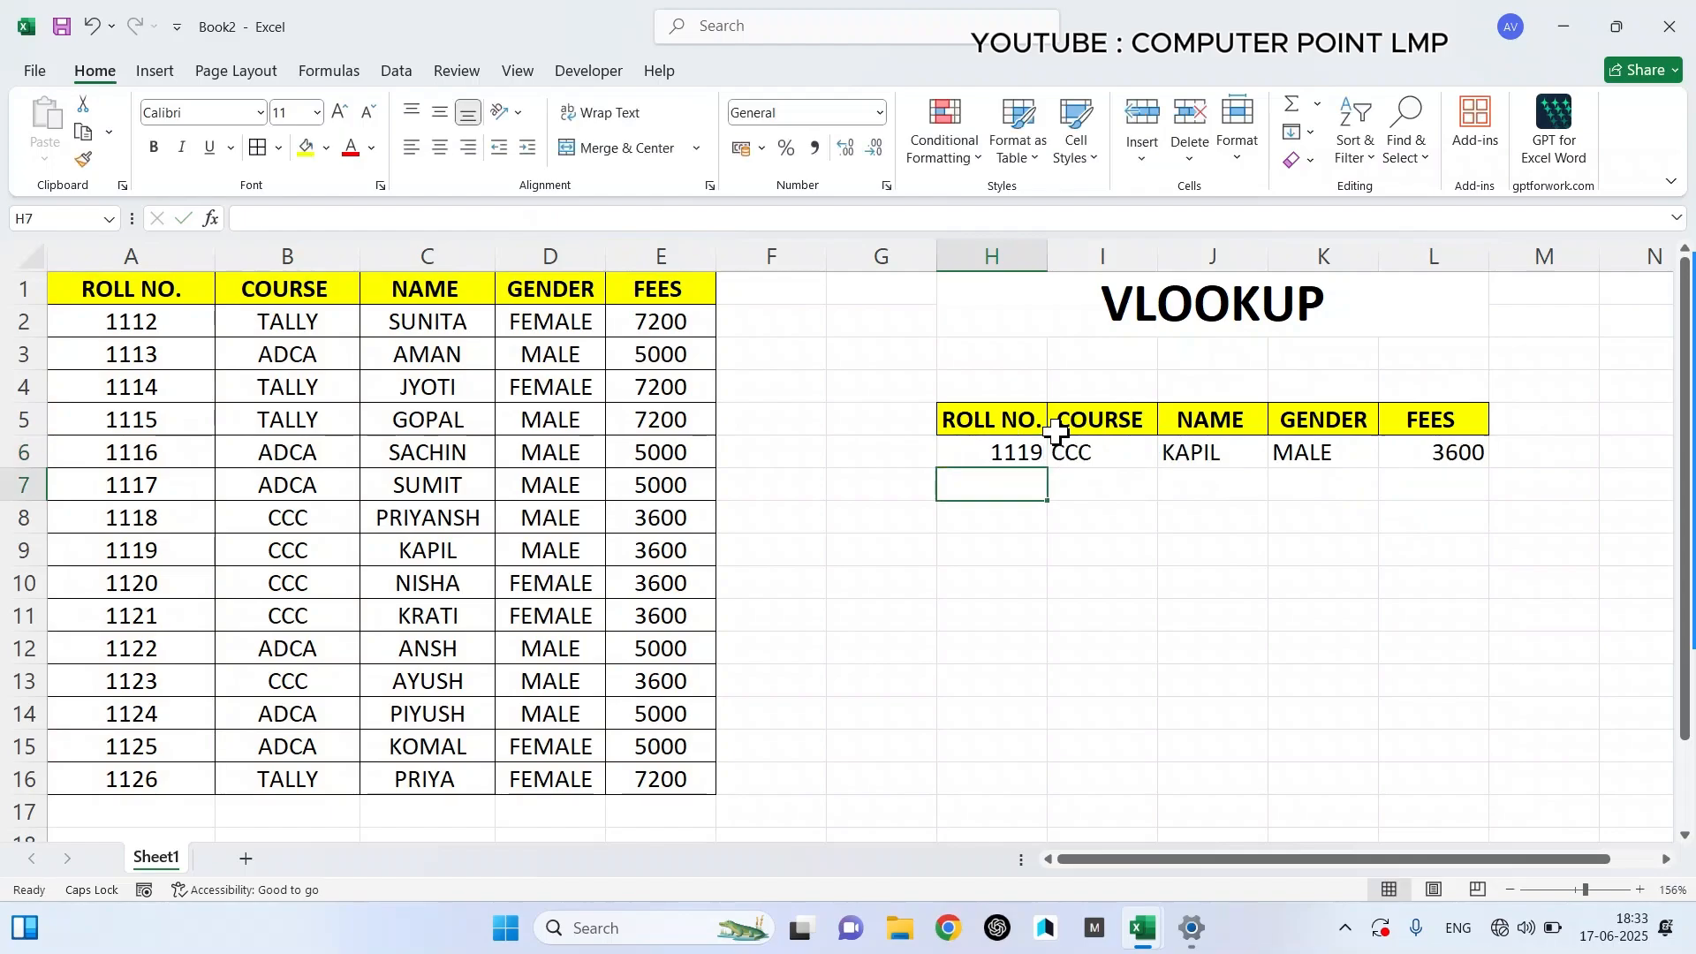
- Compare the returned record in H6:L6 with its source row in the student table, and review each result under its header
drag(1004, 448, 1413, 454)
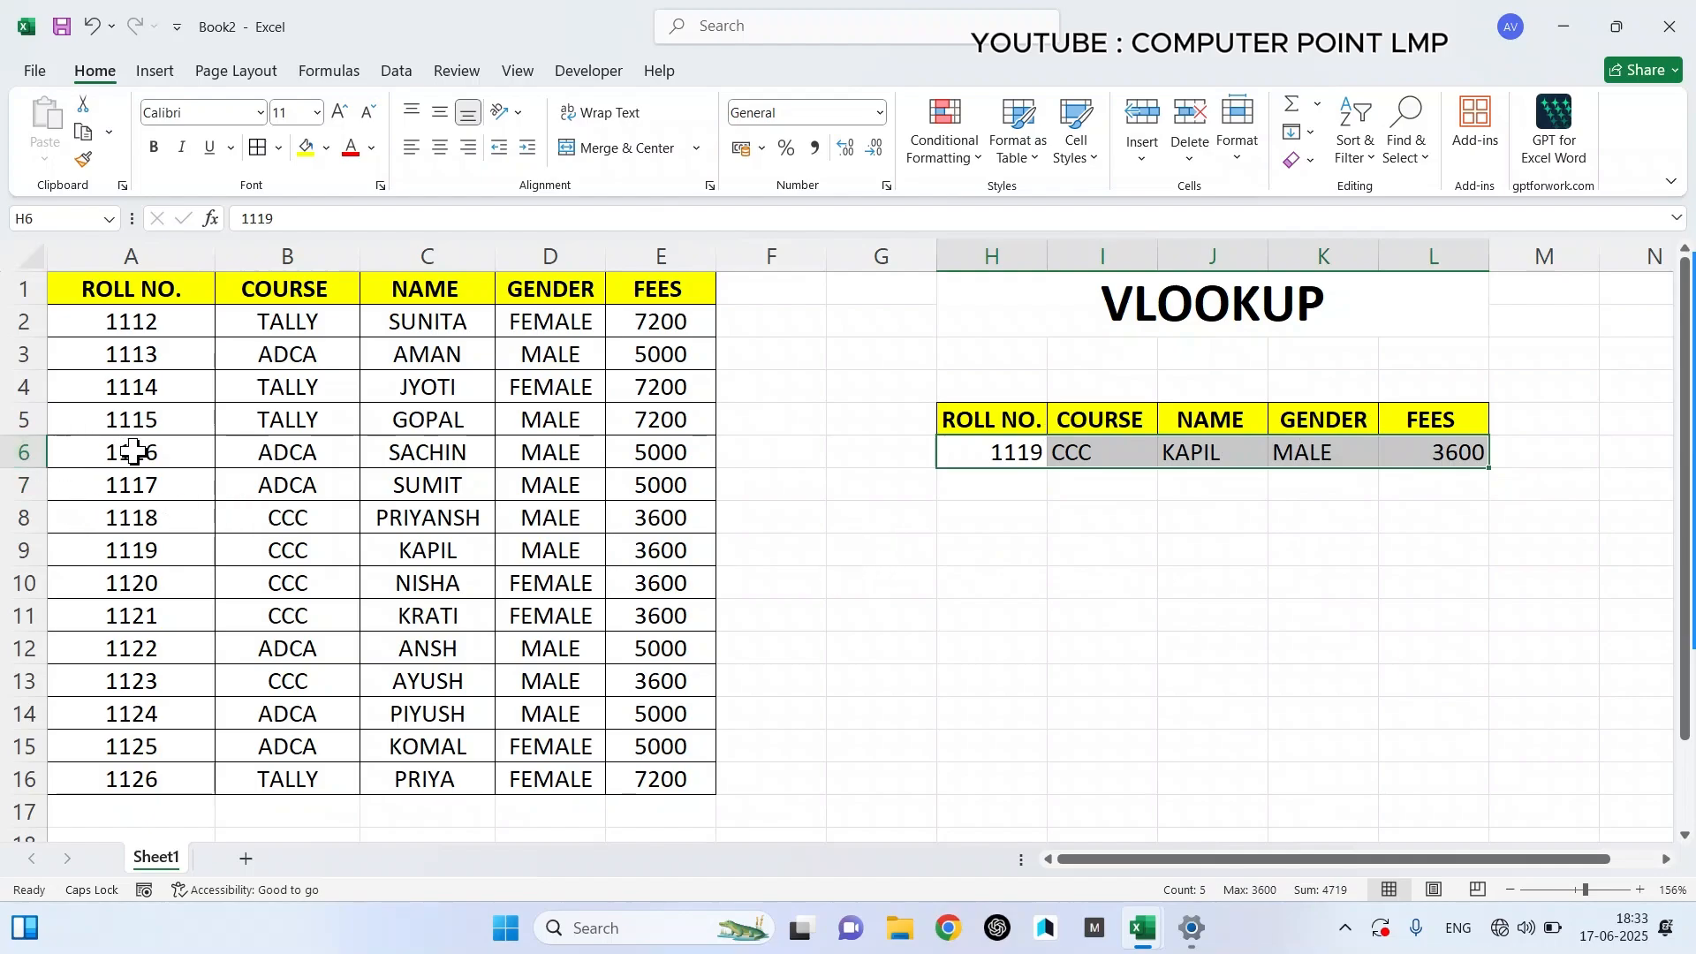
drag(133, 451, 295, 459)
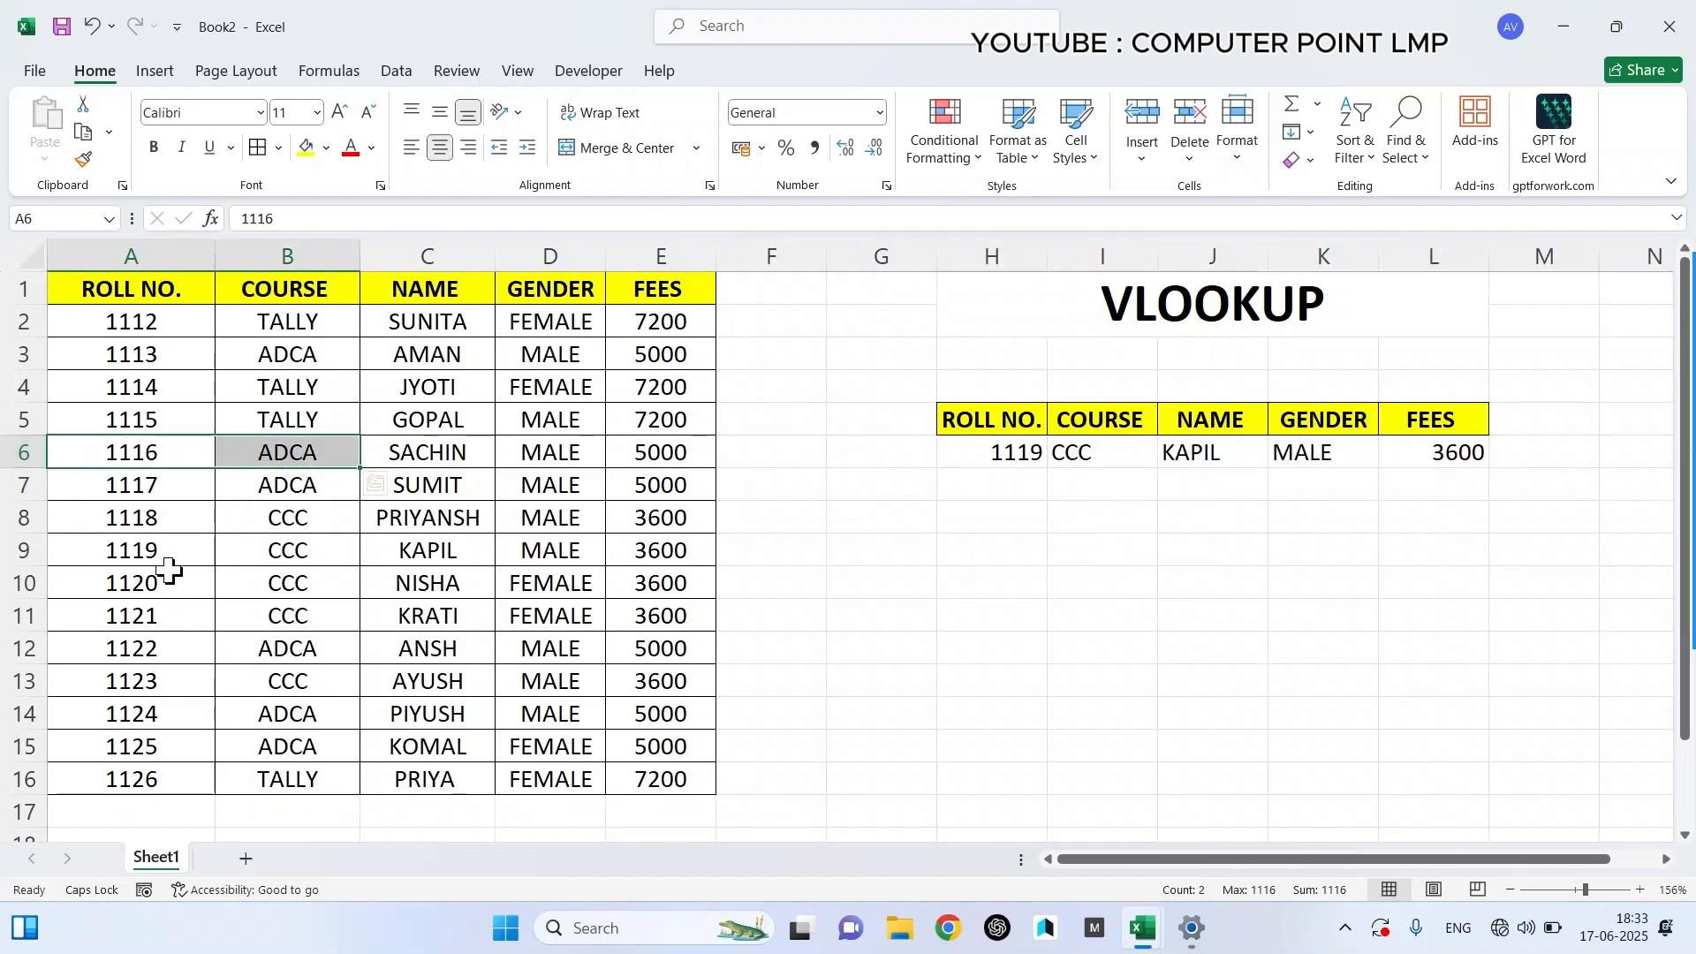
drag(146, 551, 678, 554)
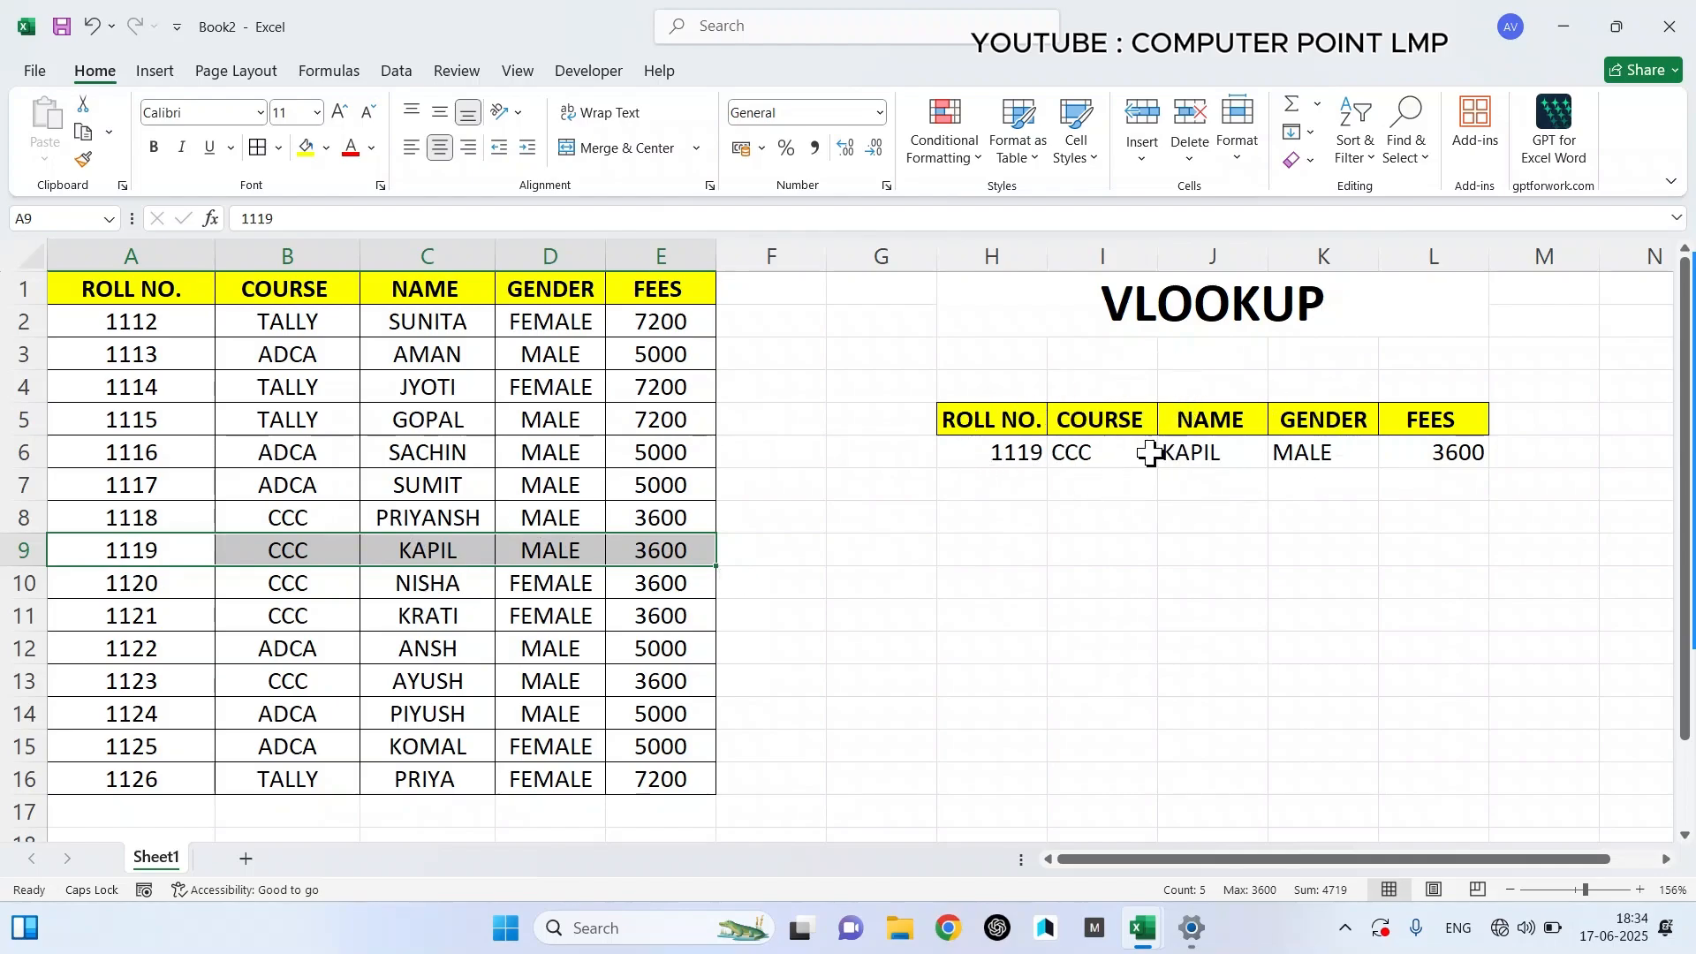
click(997, 455)
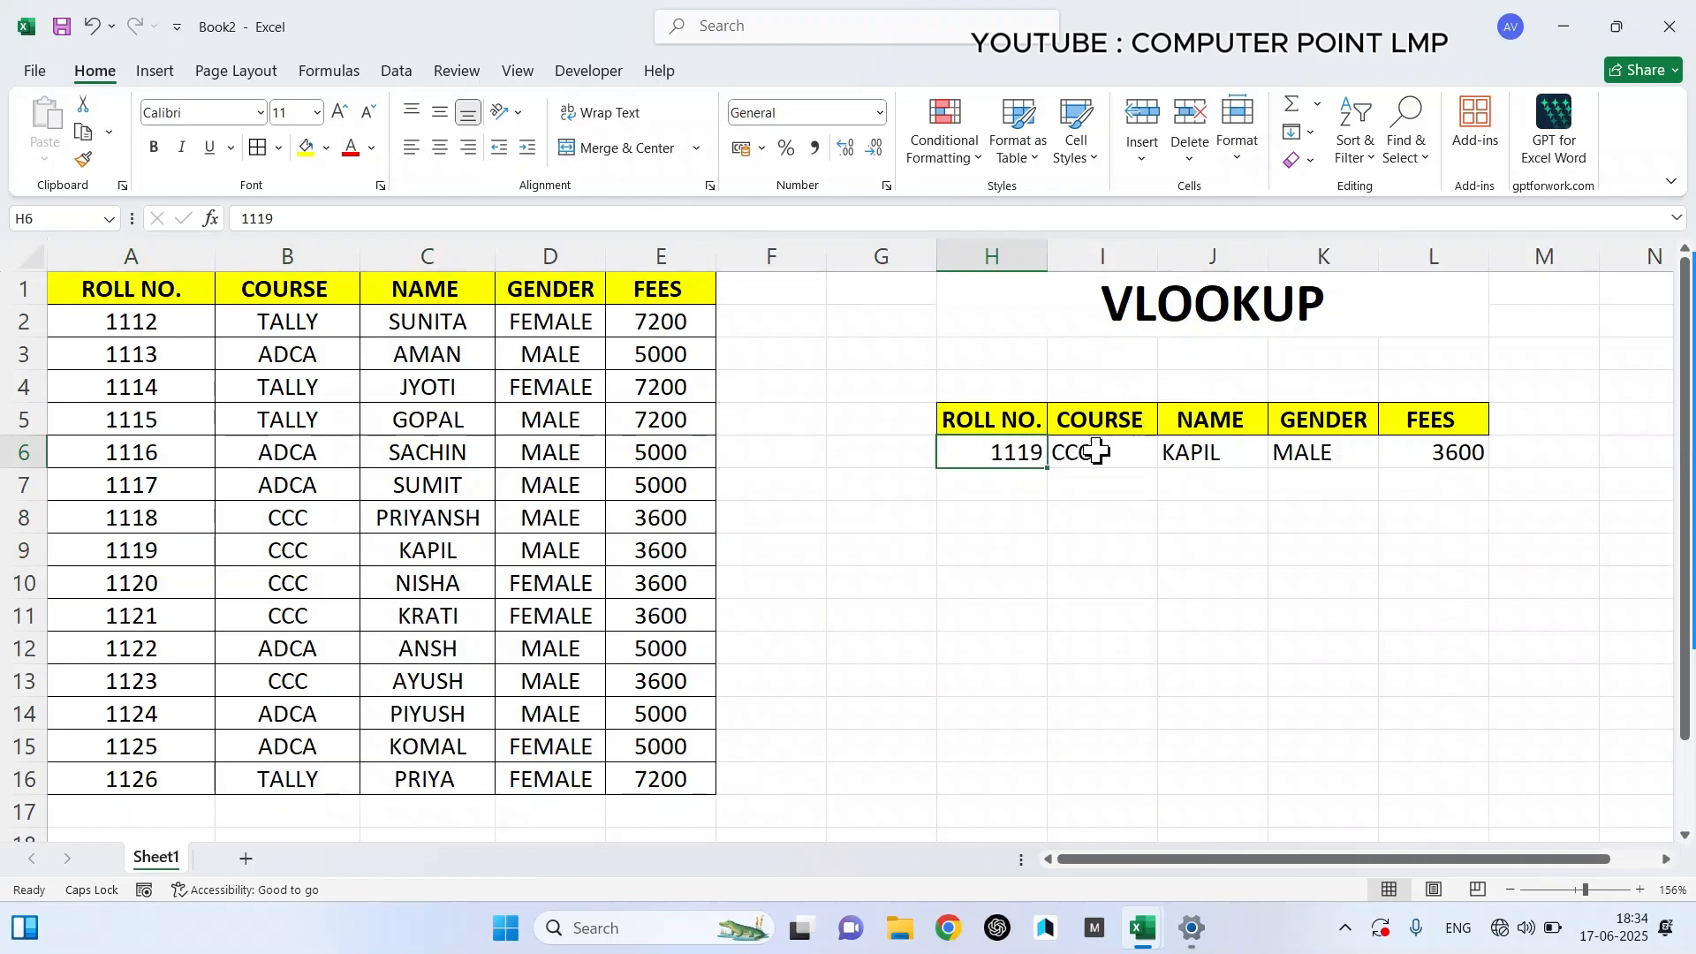
drag(1093, 414, 1106, 458)
drag(1188, 413, 1203, 453)
drag(1298, 416, 1408, 456)
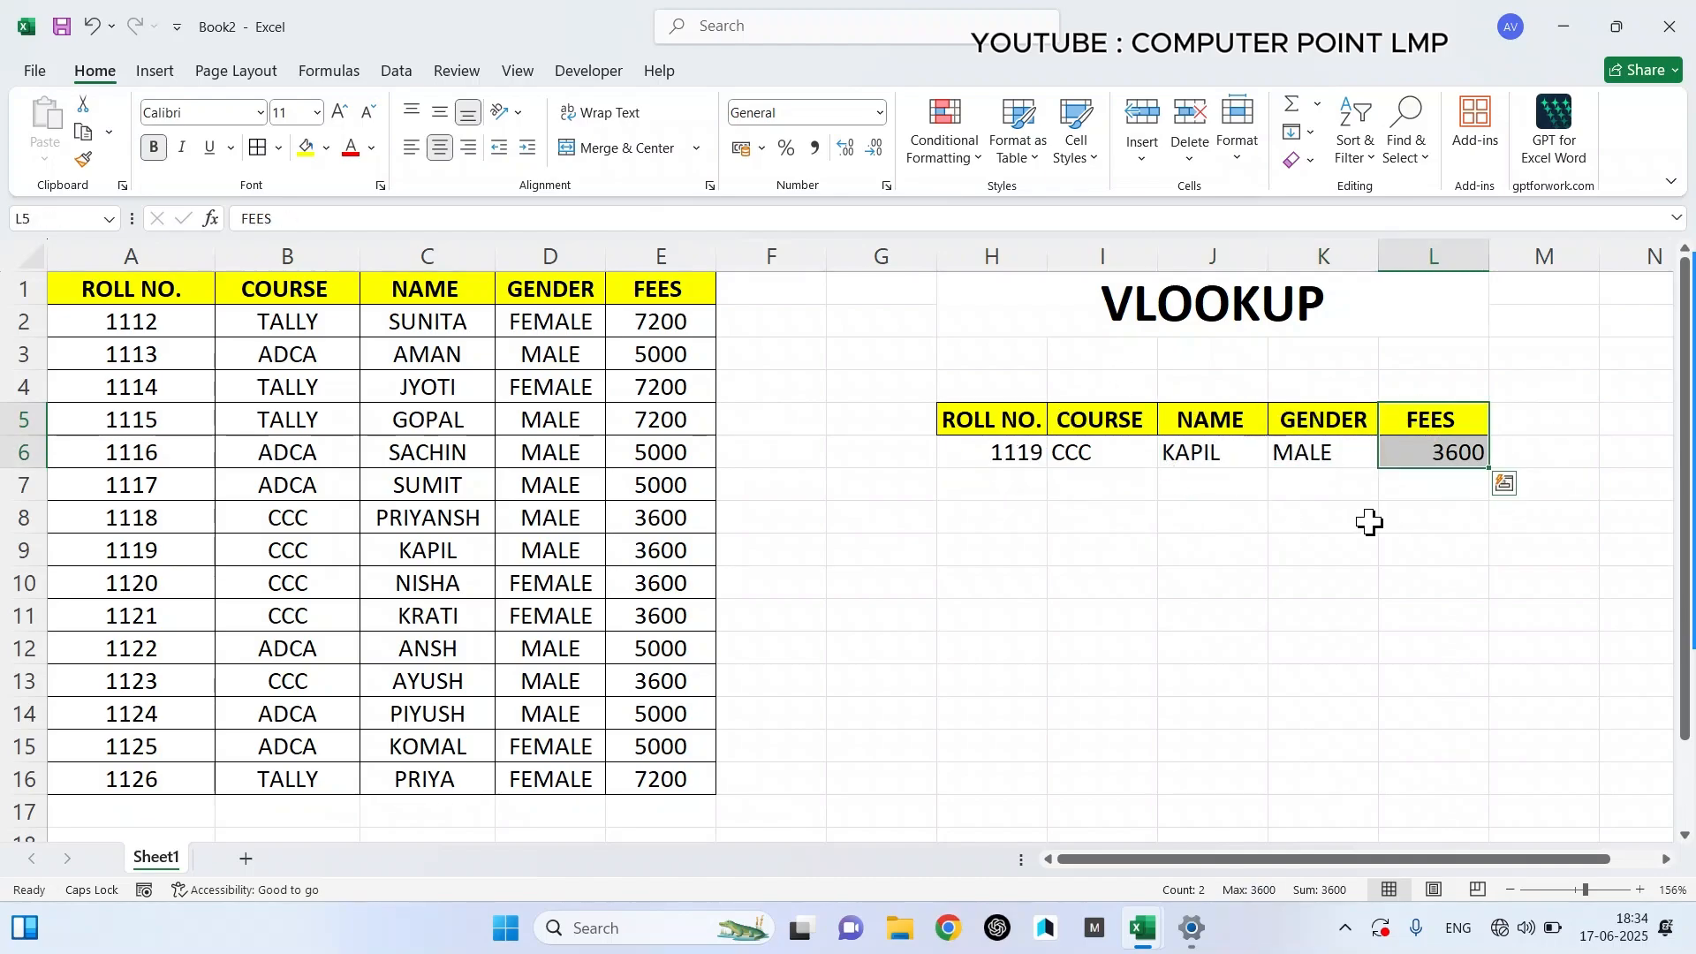
click(1096, 616)
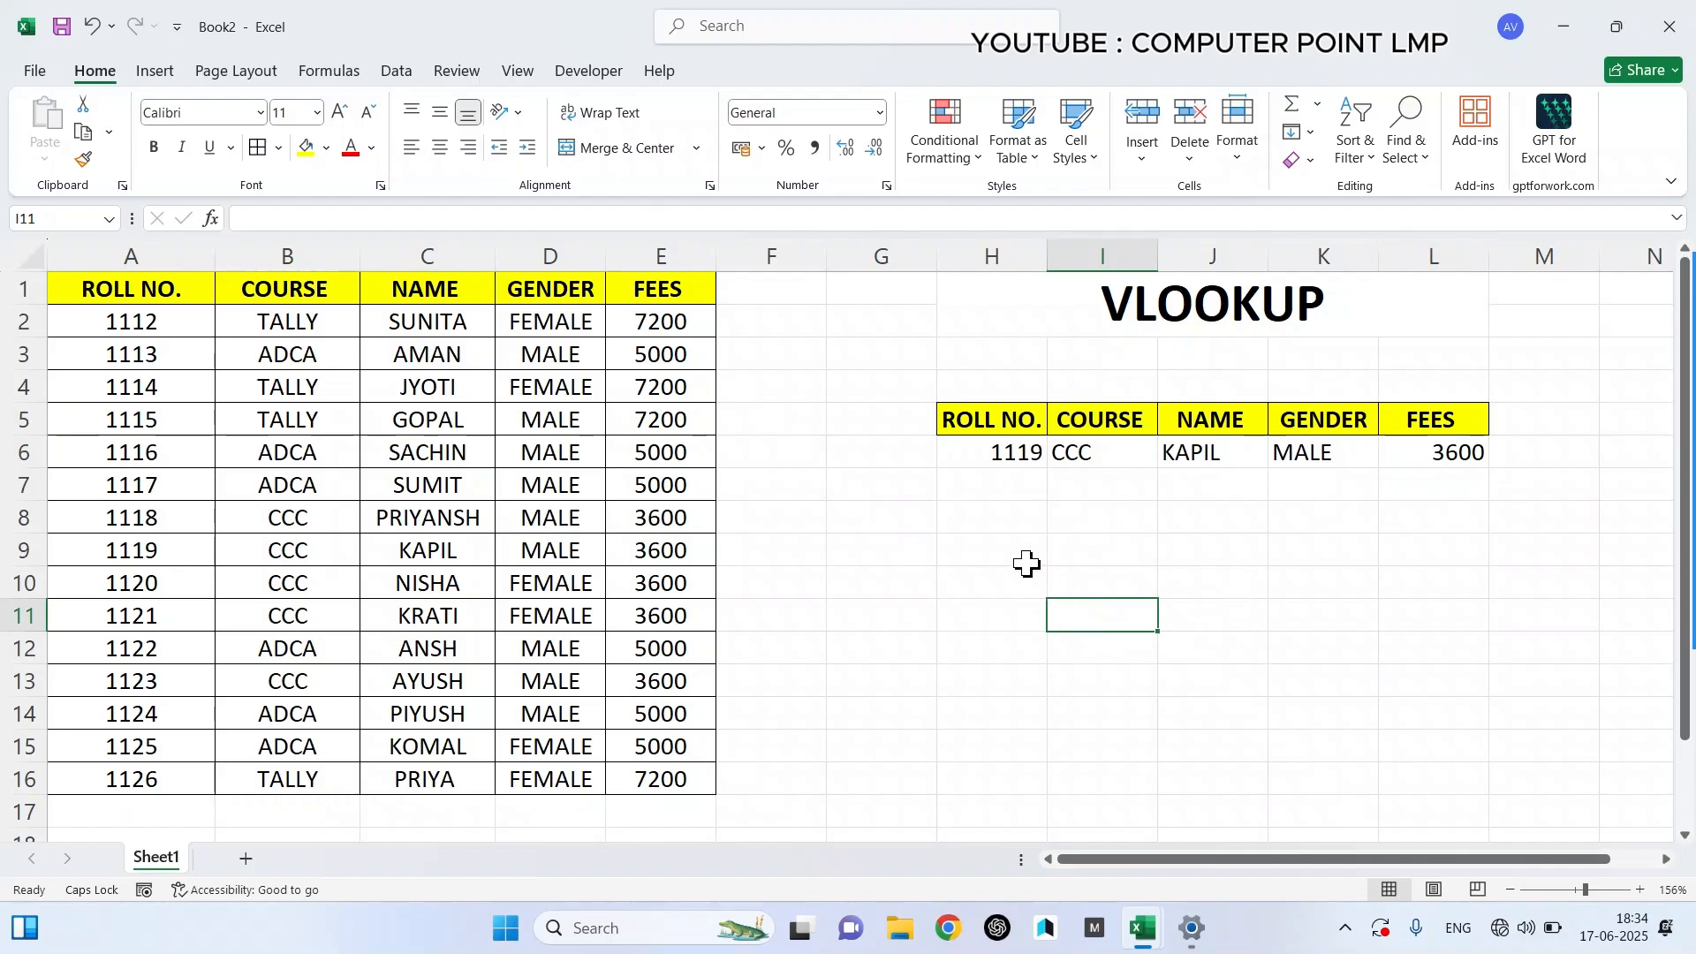
- Copy the lookup table's header row H5:L5 and place the copy in H11:L11
drag(996, 416, 1408, 425)
key(ctrl+c)
click(985, 517)
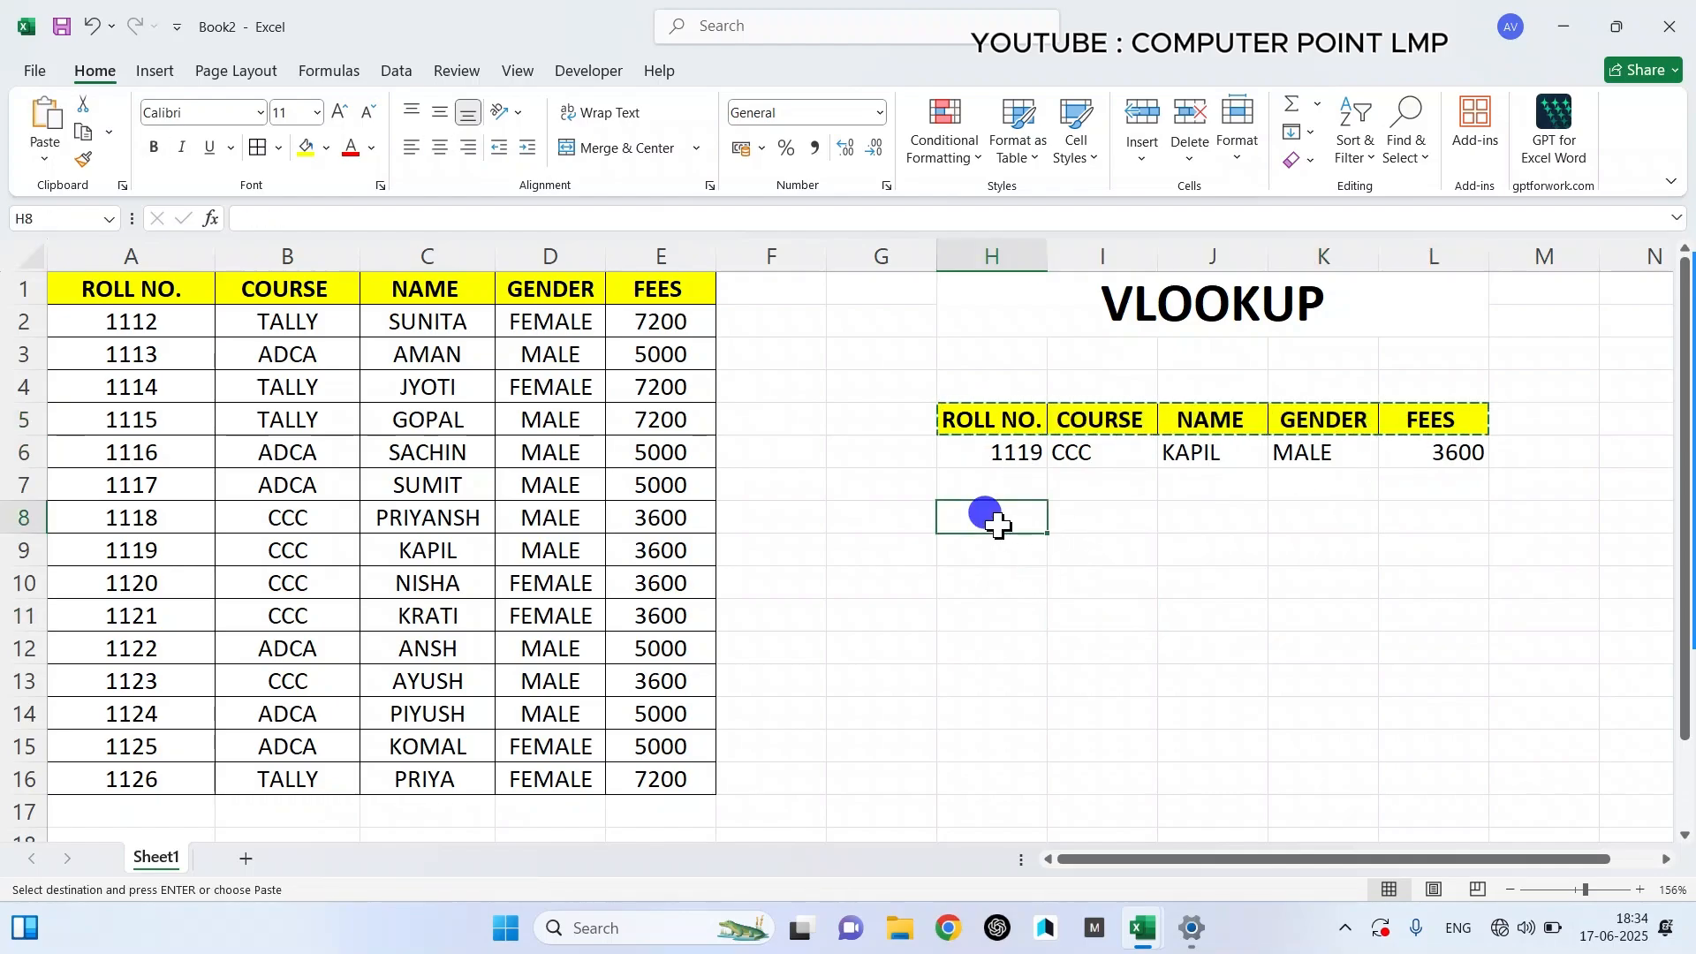
key(ctrl+v)
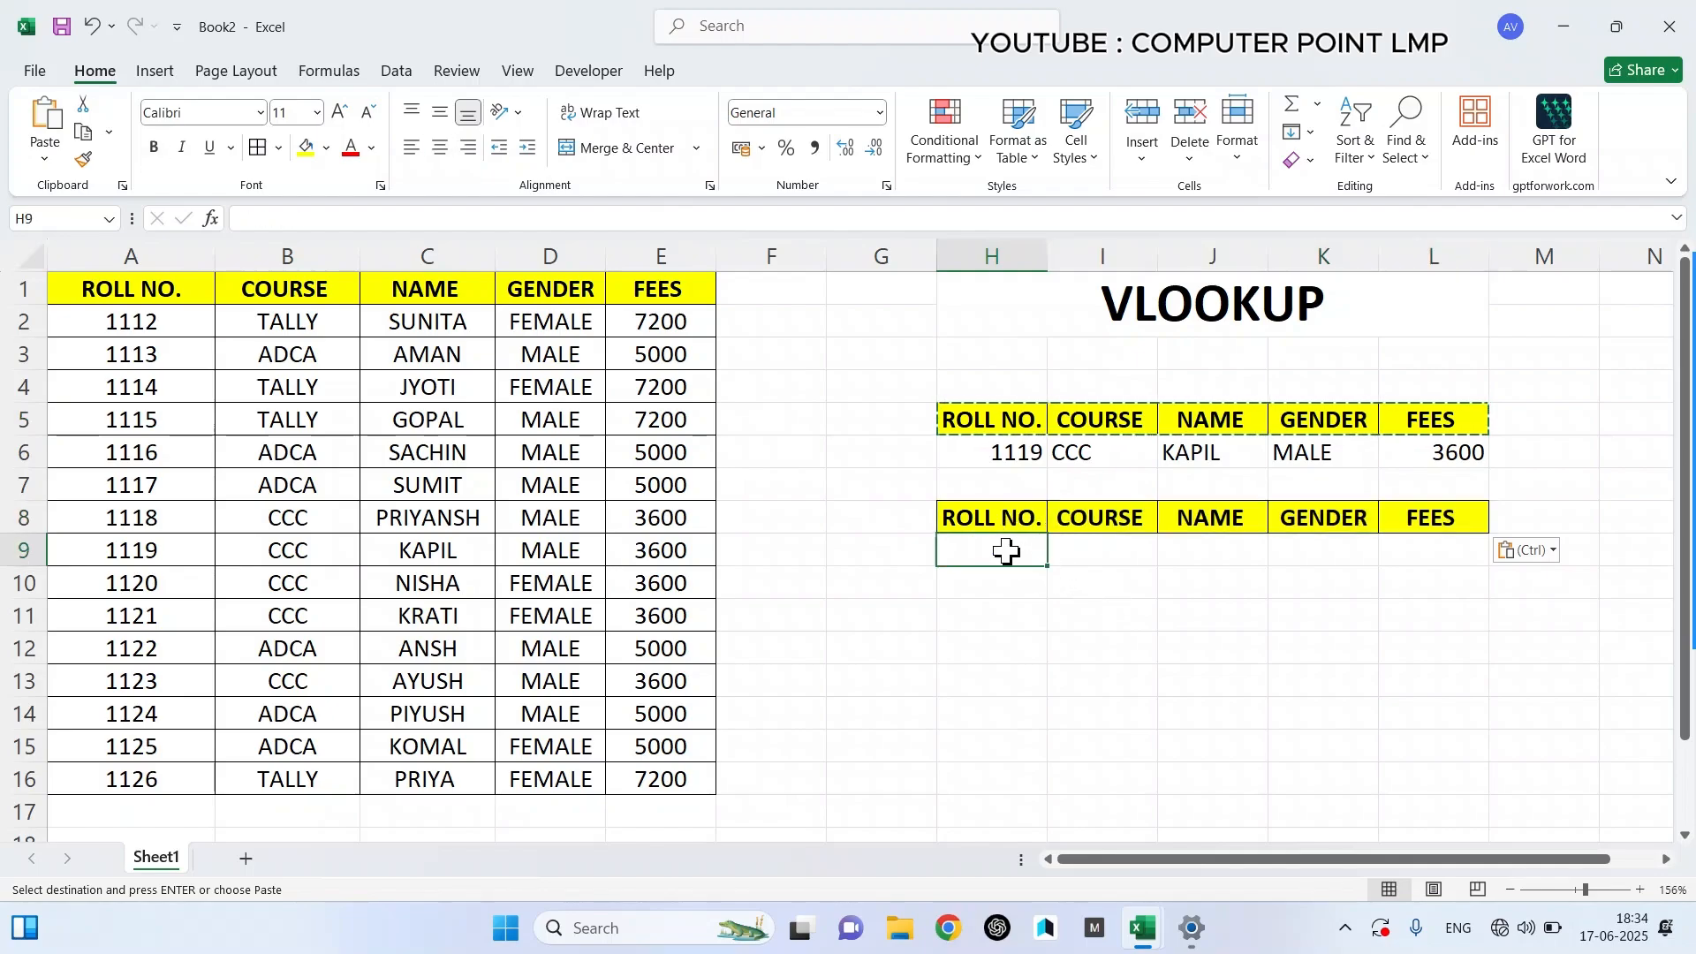
click(1004, 551)
drag(966, 516, 1258, 609)
click(857, 716)
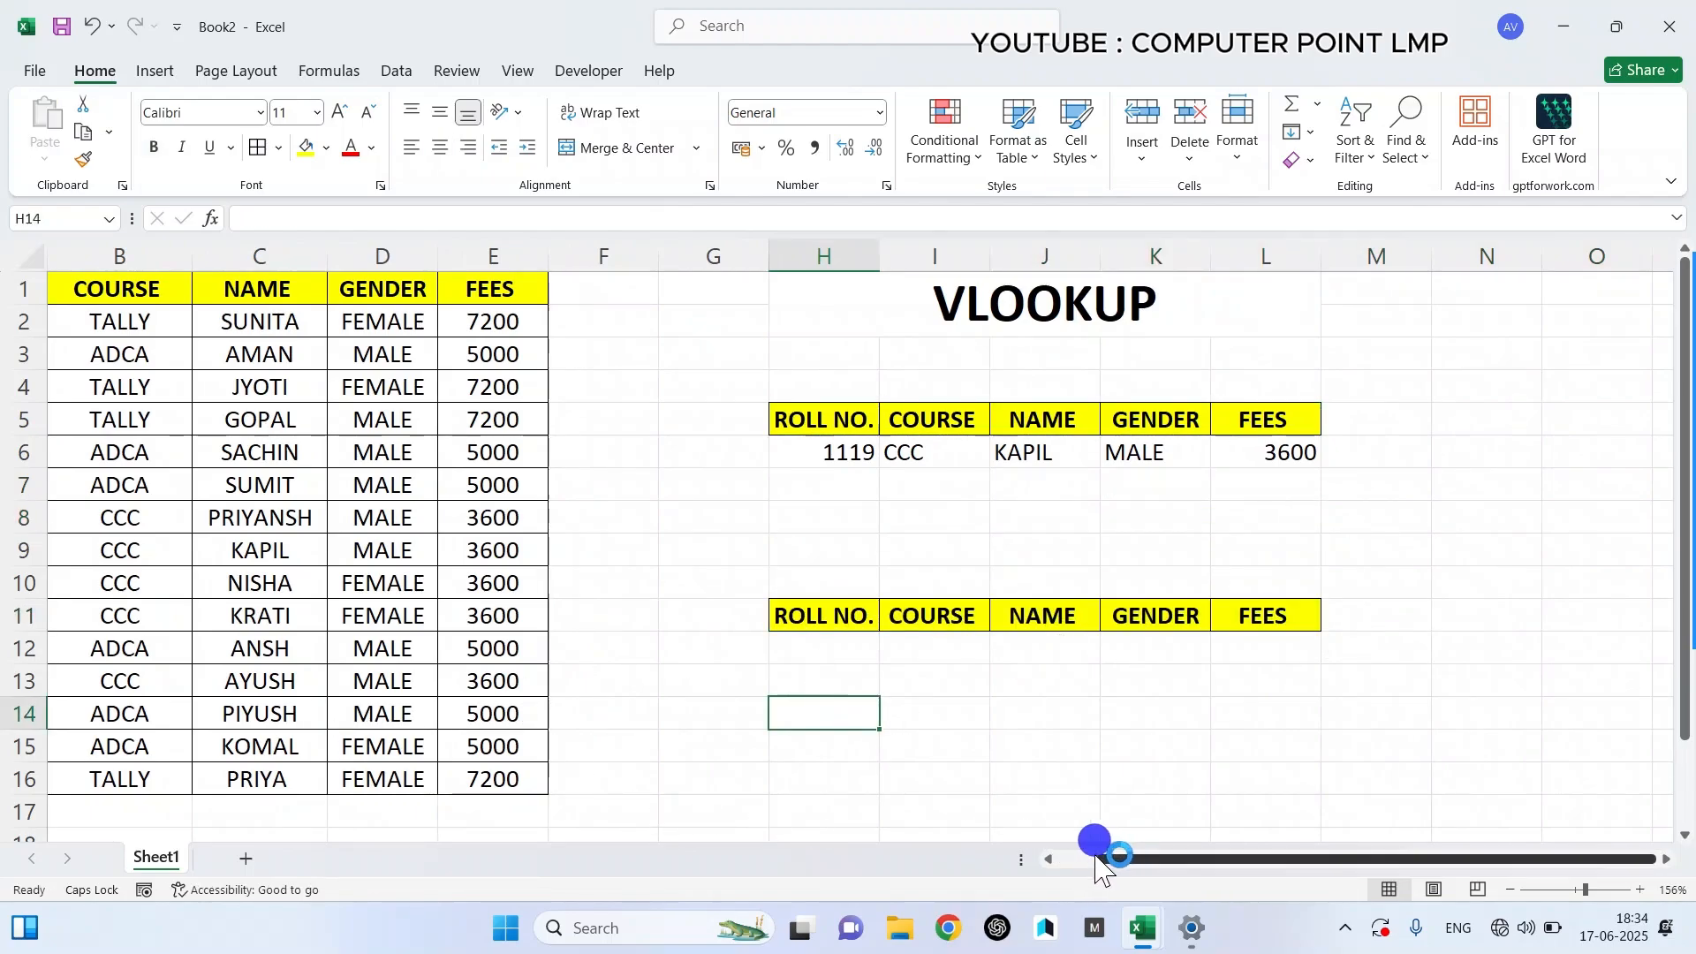
- Enter roll number 1115 in cell H12 under the copied header row
drag(1099, 852, 1036, 813)
click(1013, 659)
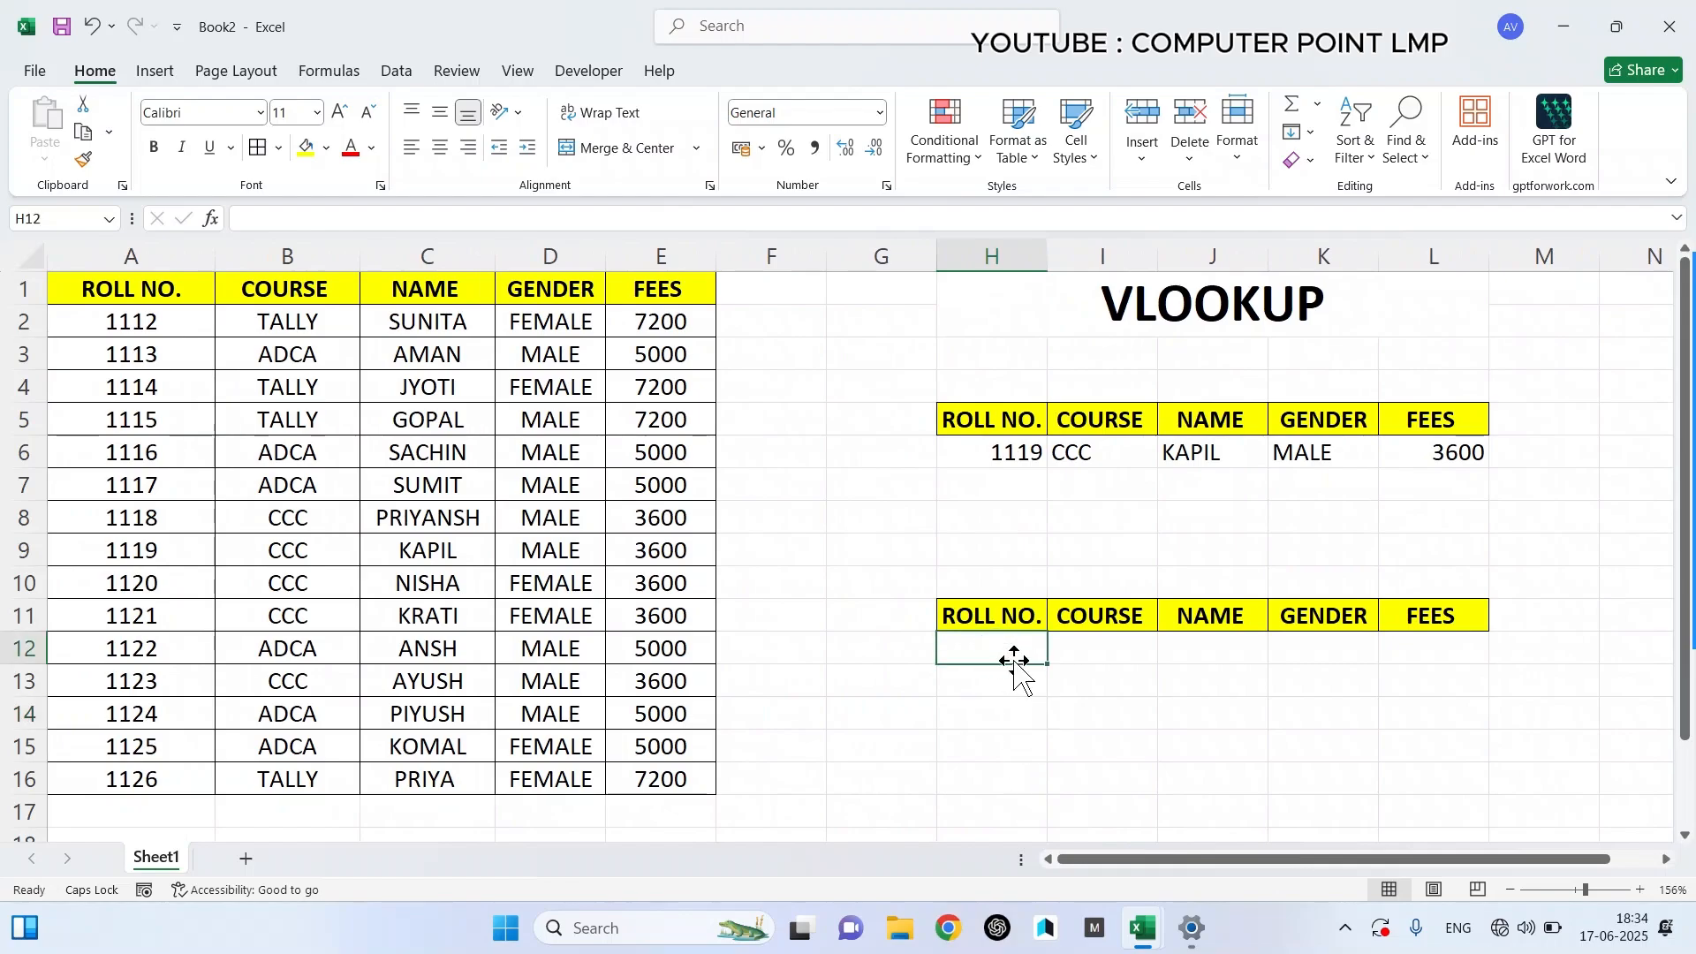
text(111)
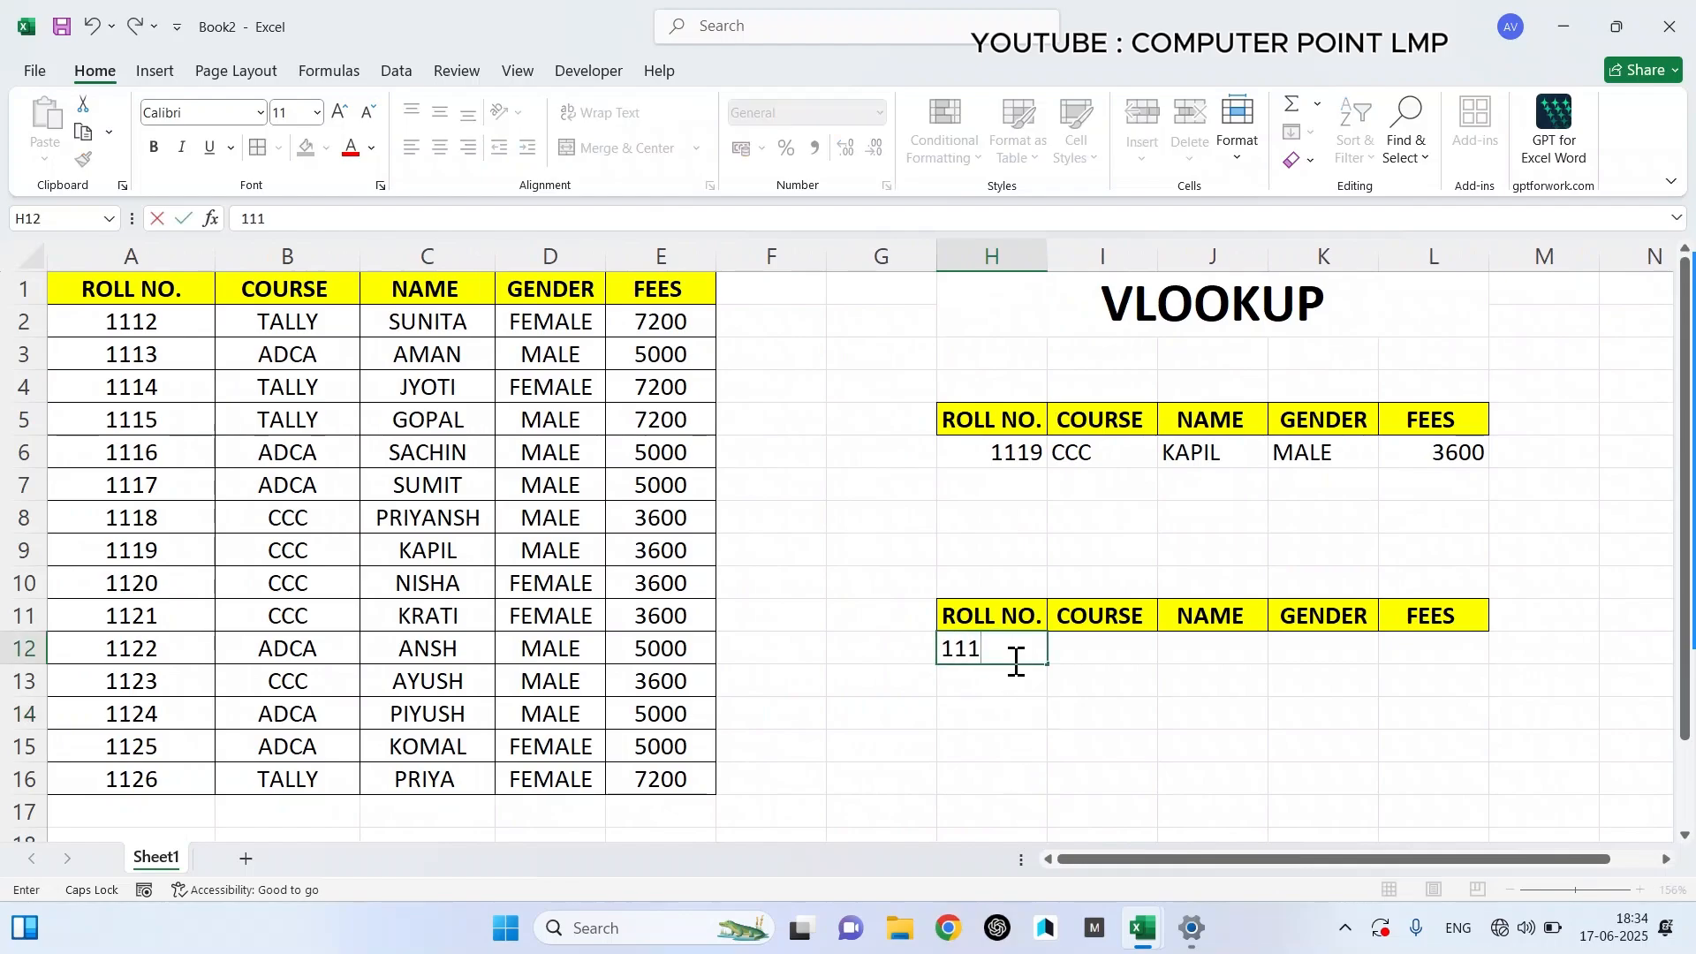
text(5)
key(Tab)
- Enter =VLOOKUP($H$12,$A$1:$E$16,I10,0) in cell I12, locking the roll number cell and the student table range as absolute references
text(=)
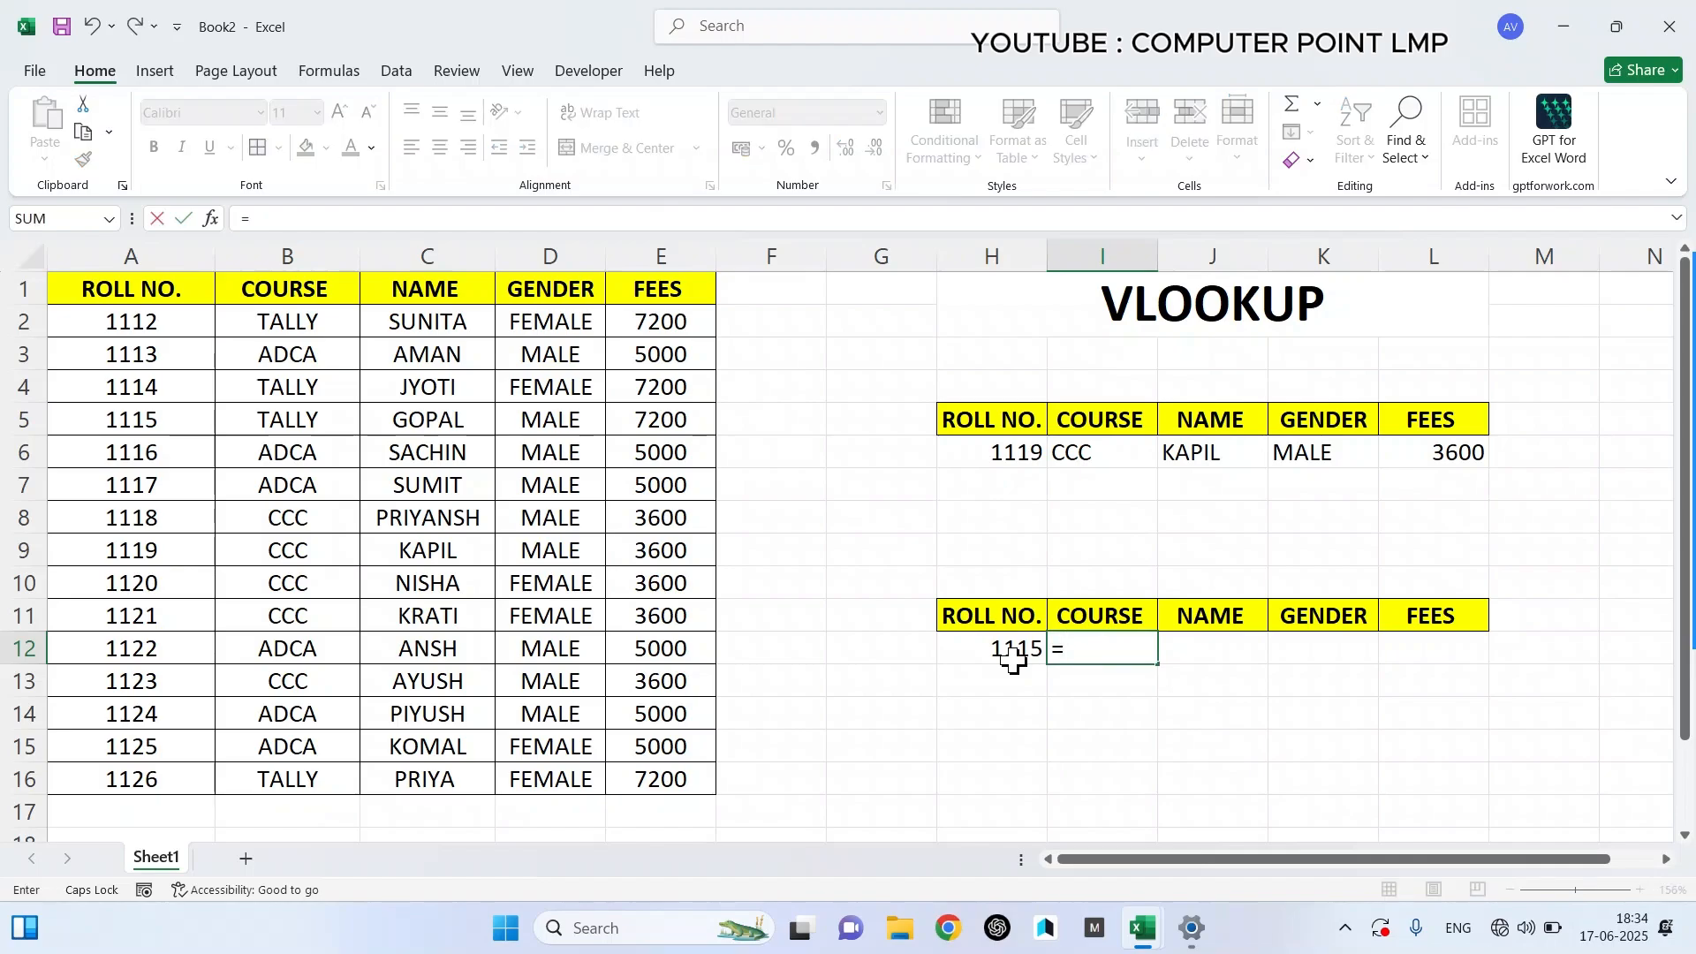
text(VL)
key(Tab)
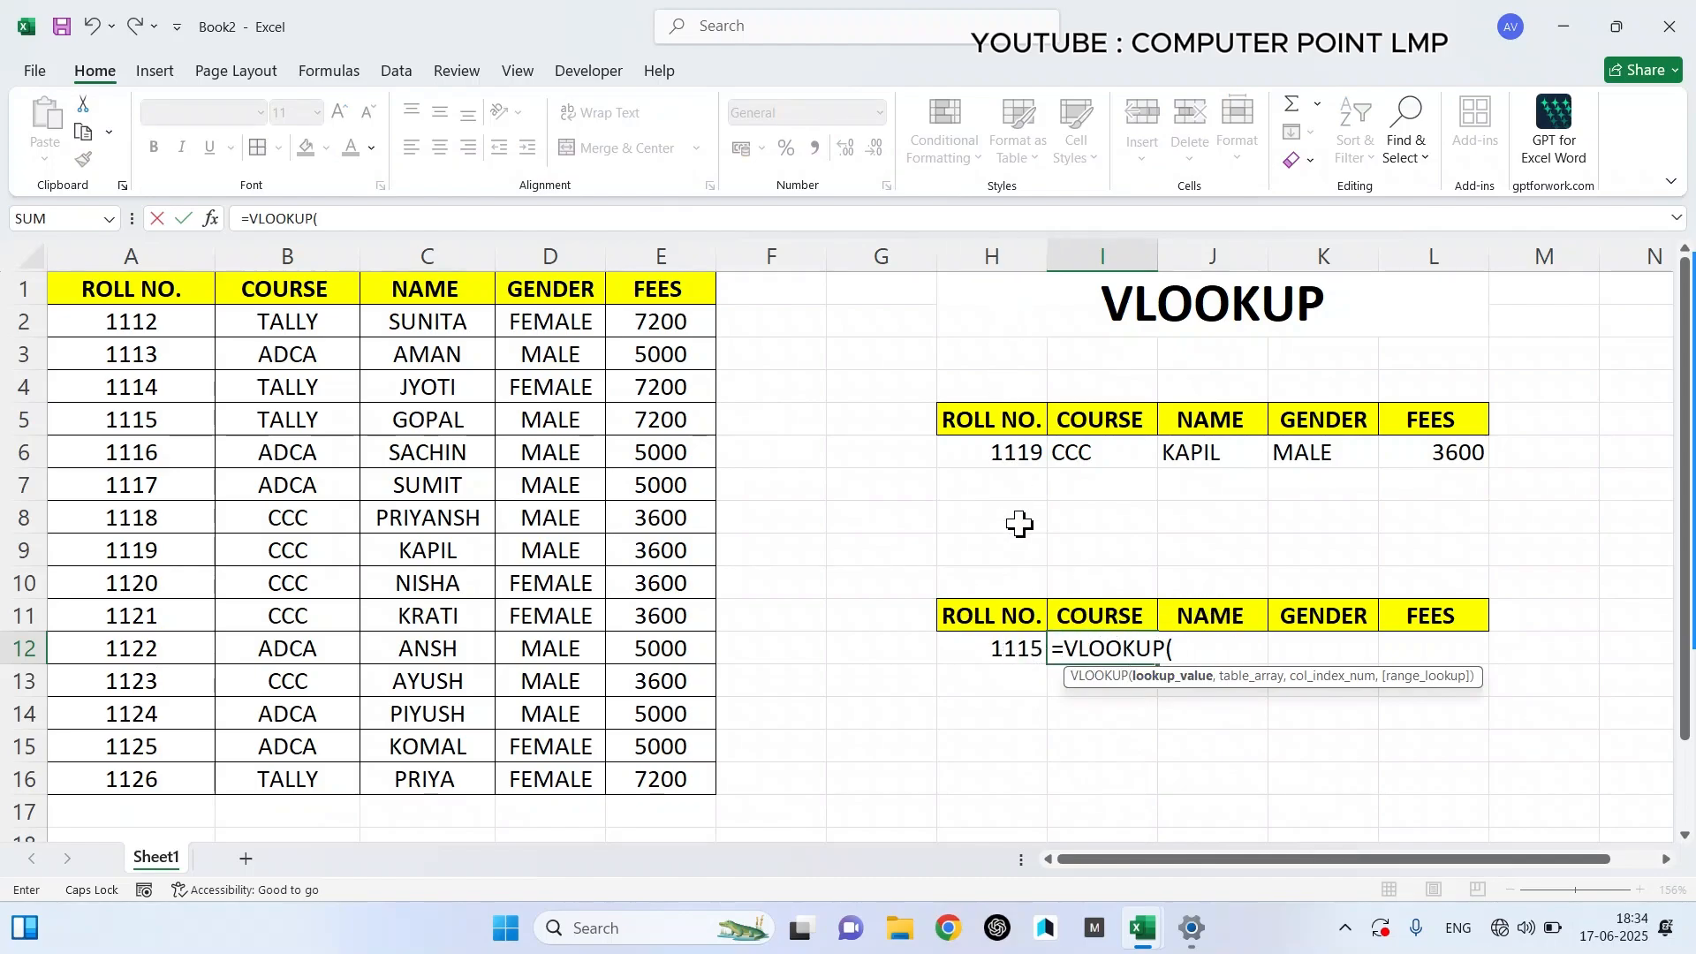
click(993, 639)
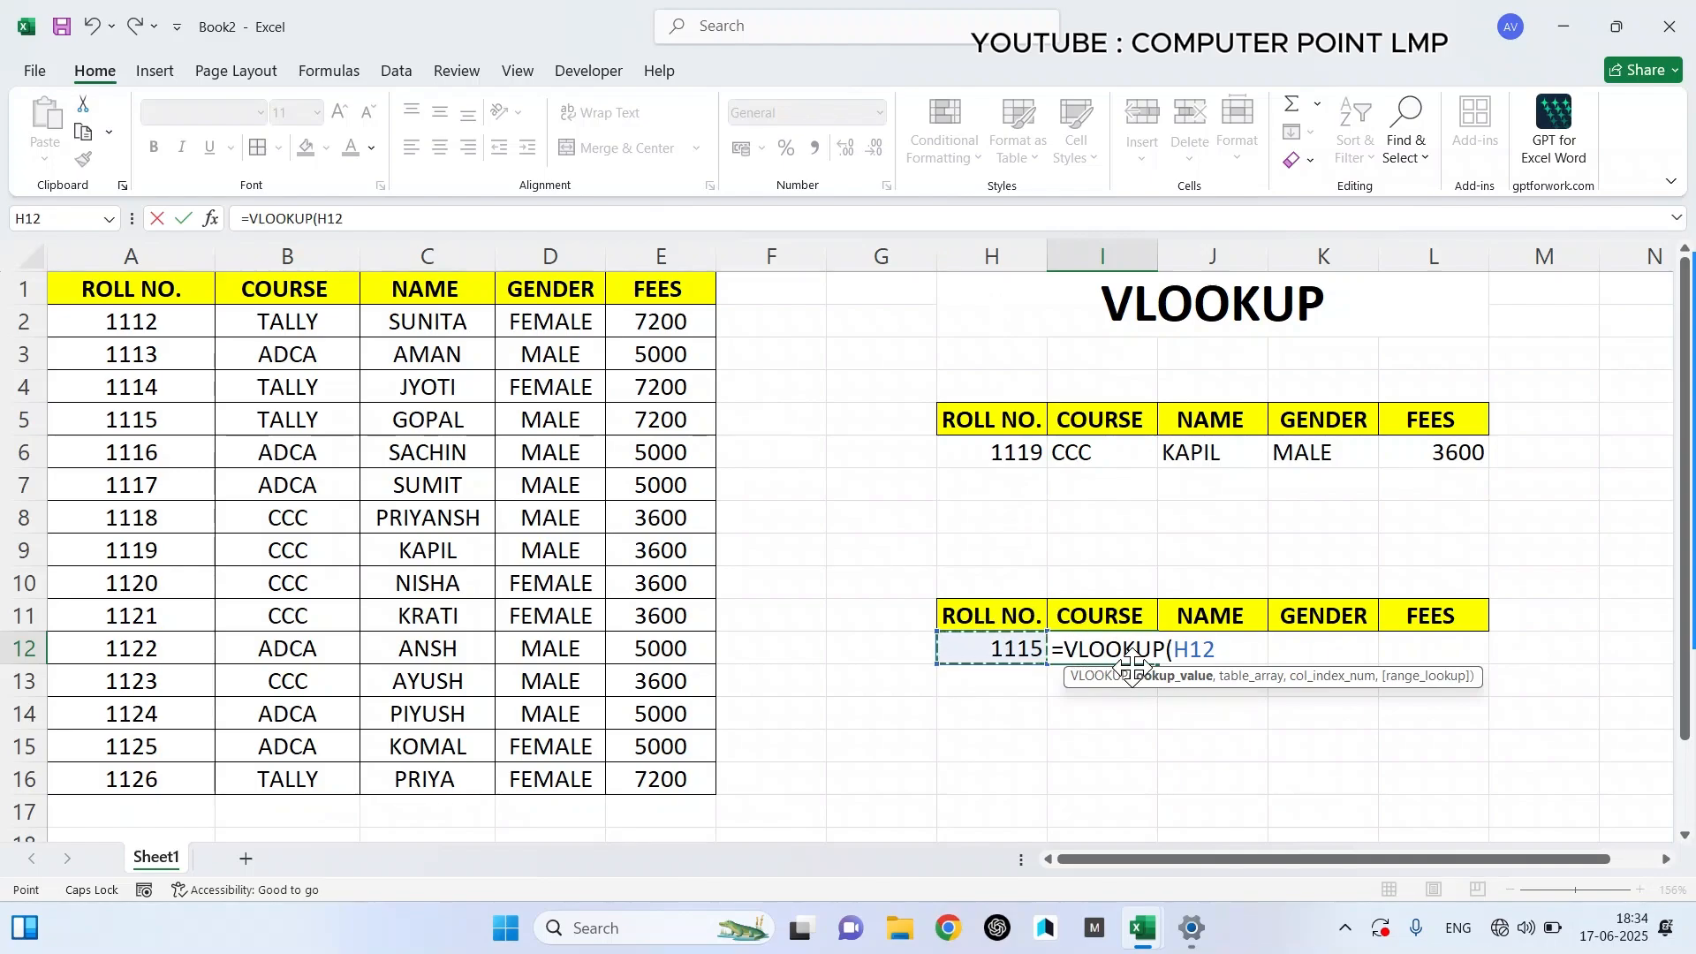
key(F4)
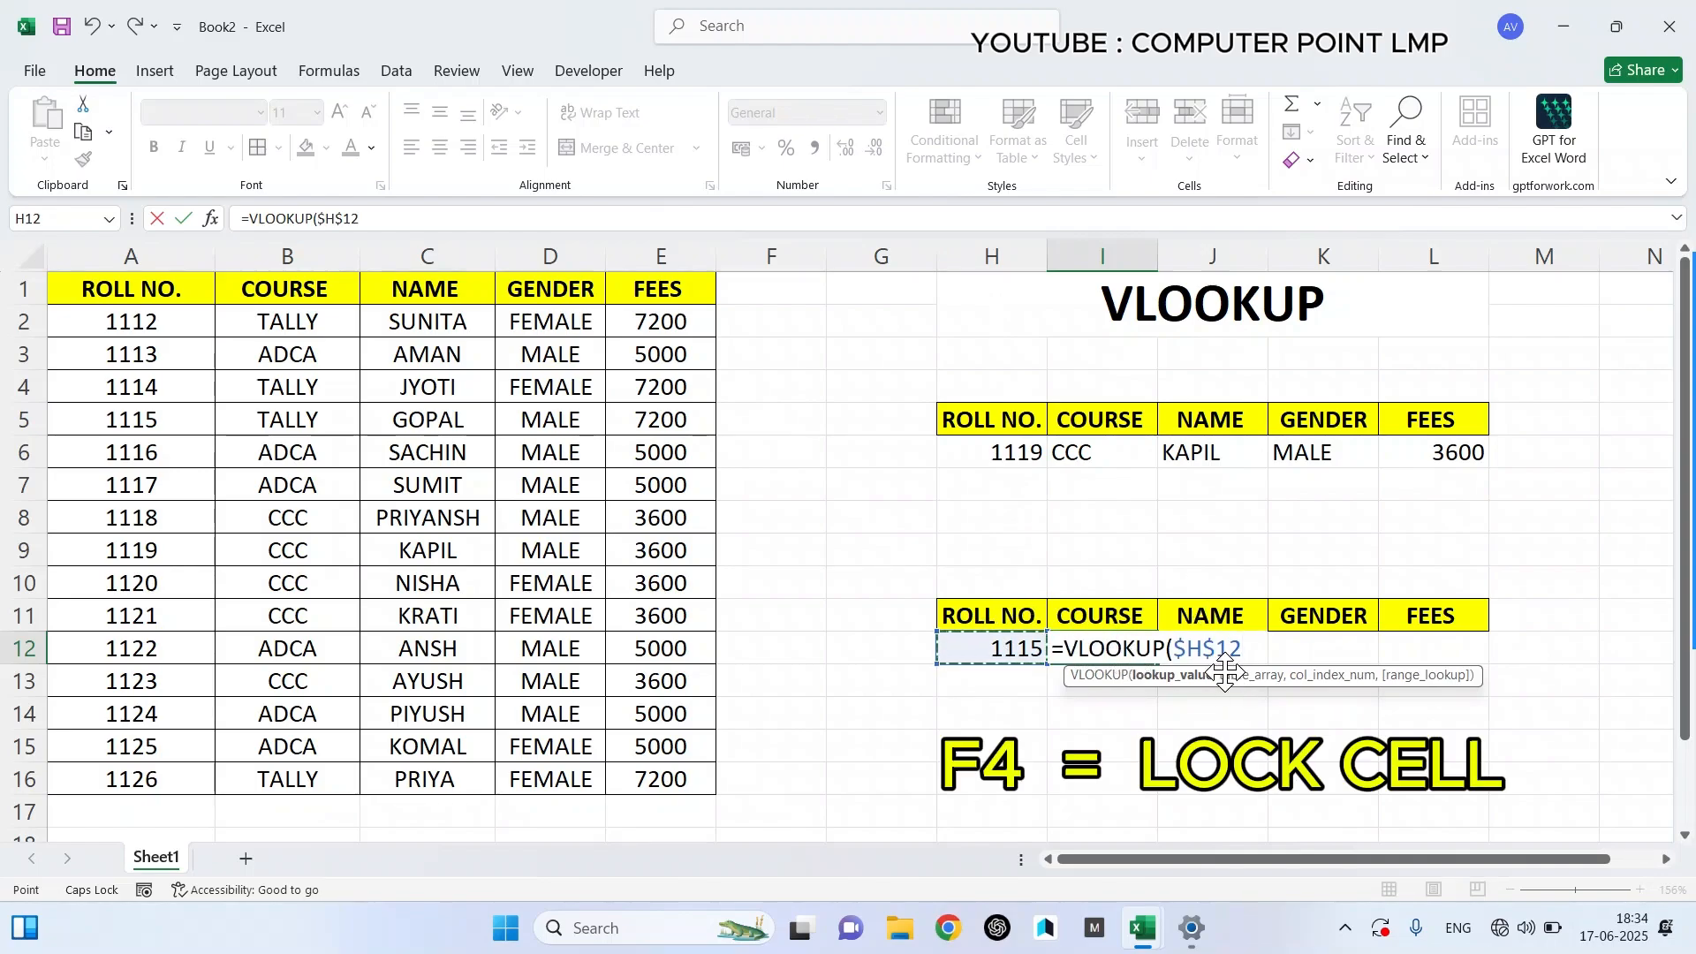
text(,)
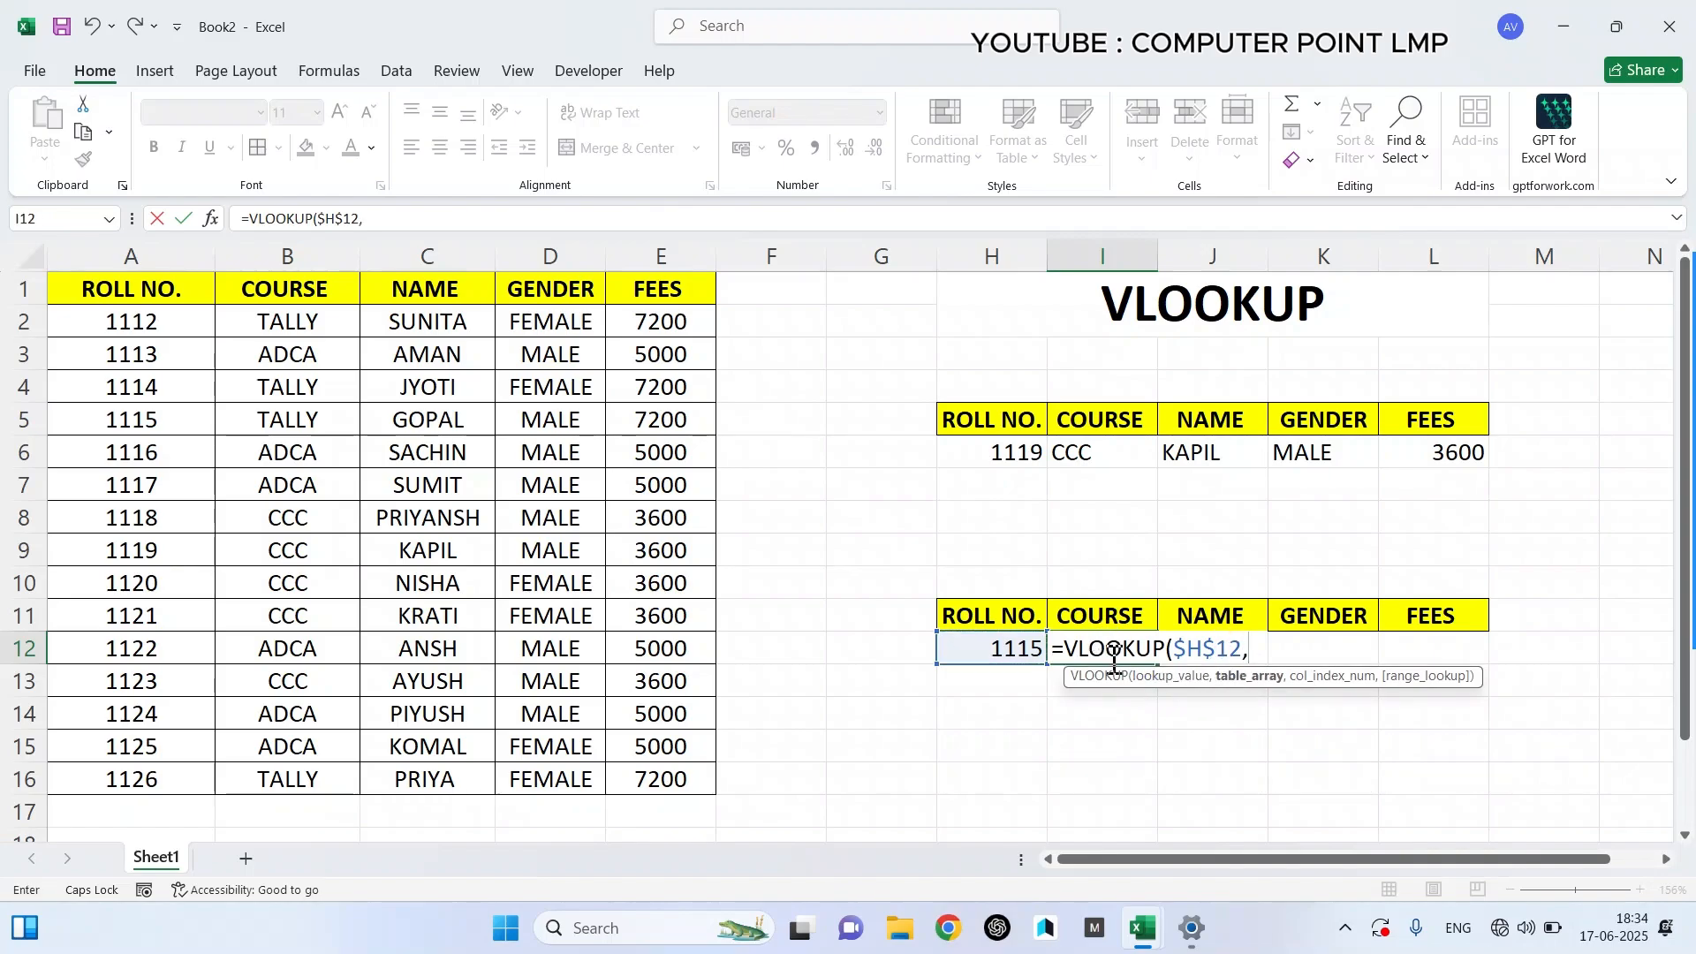
drag(152, 290, 662, 777)
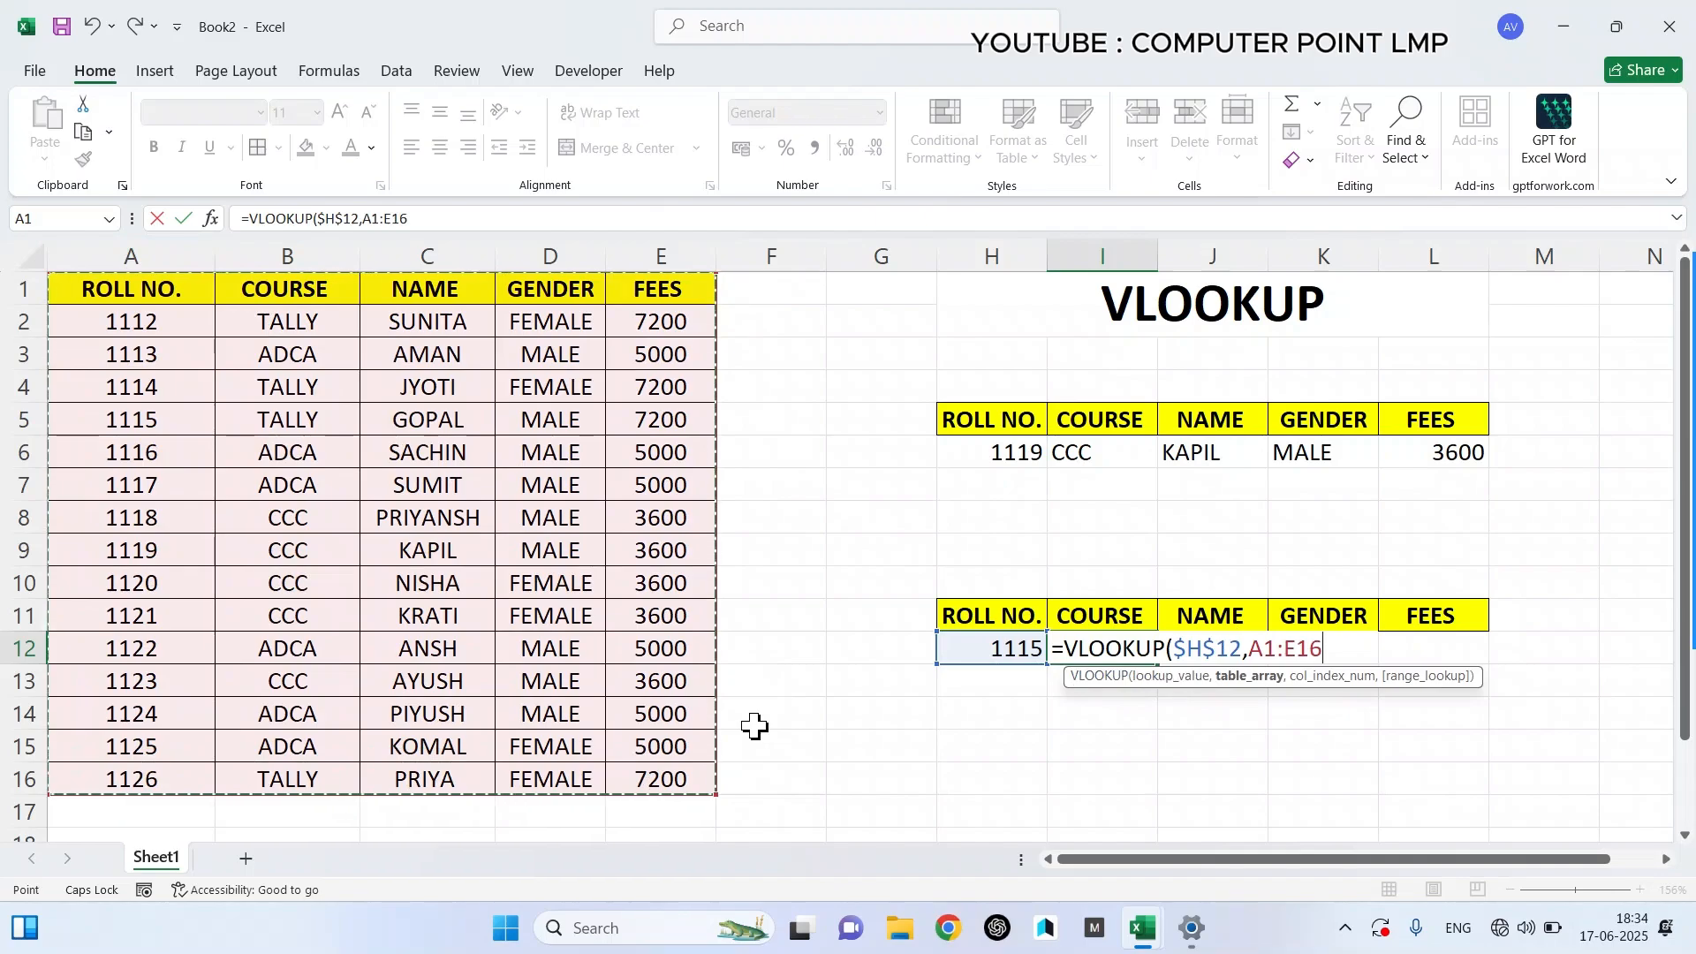
key(F4)
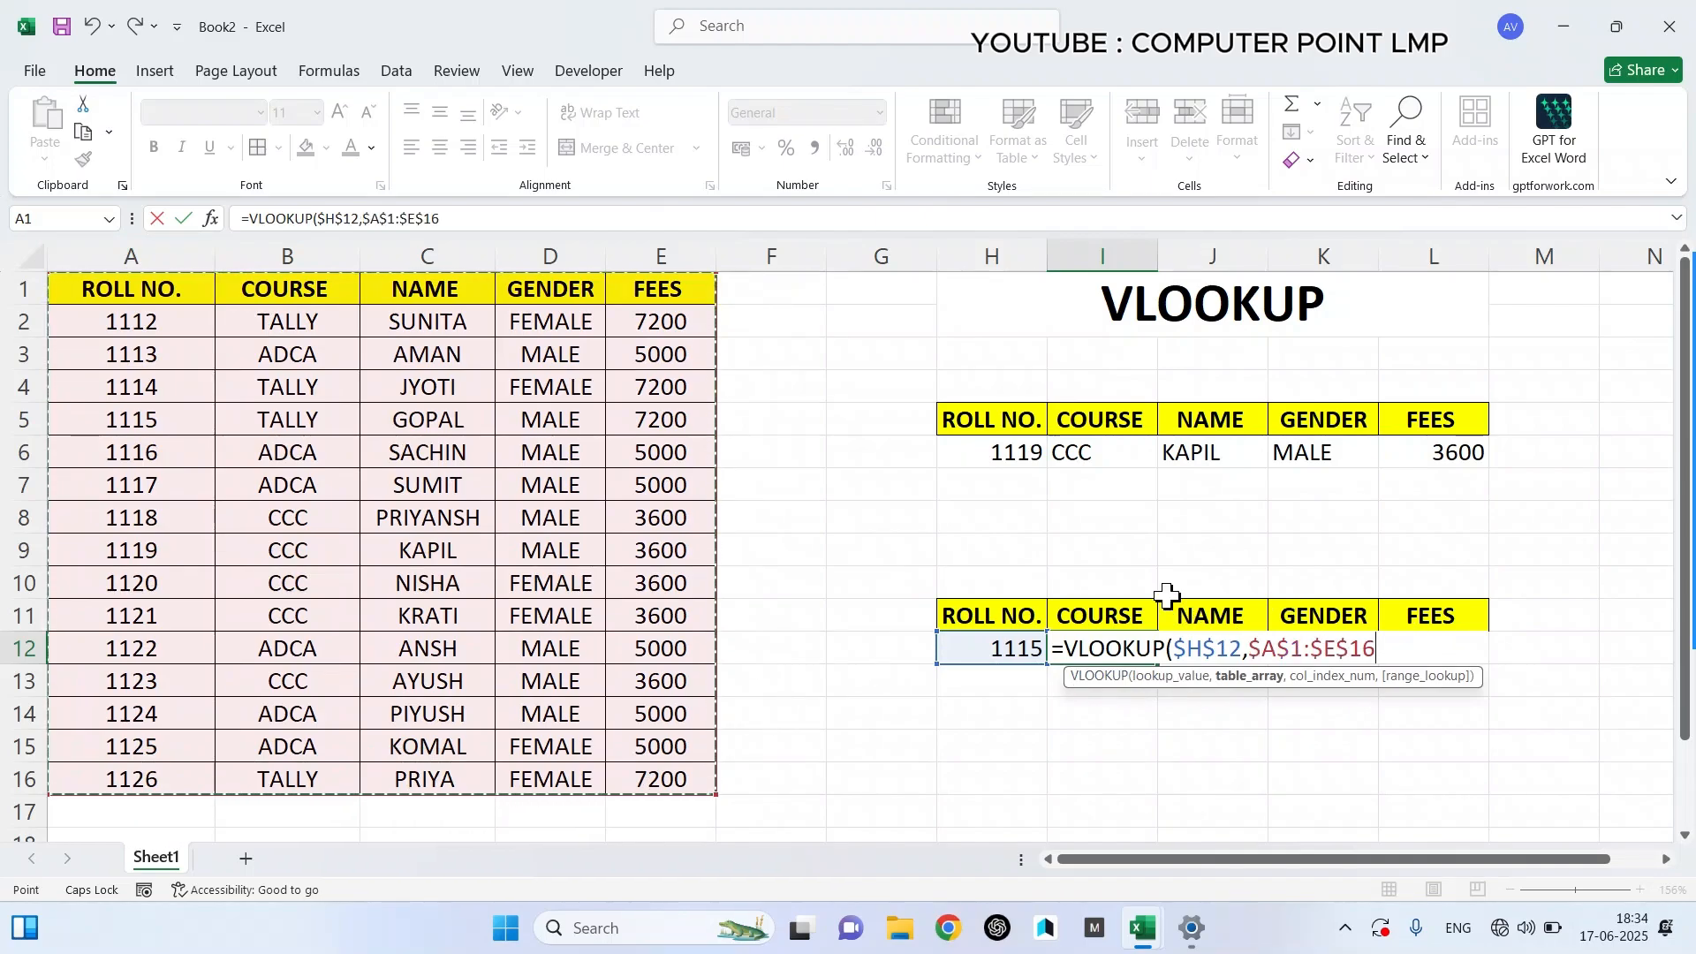
text(,)
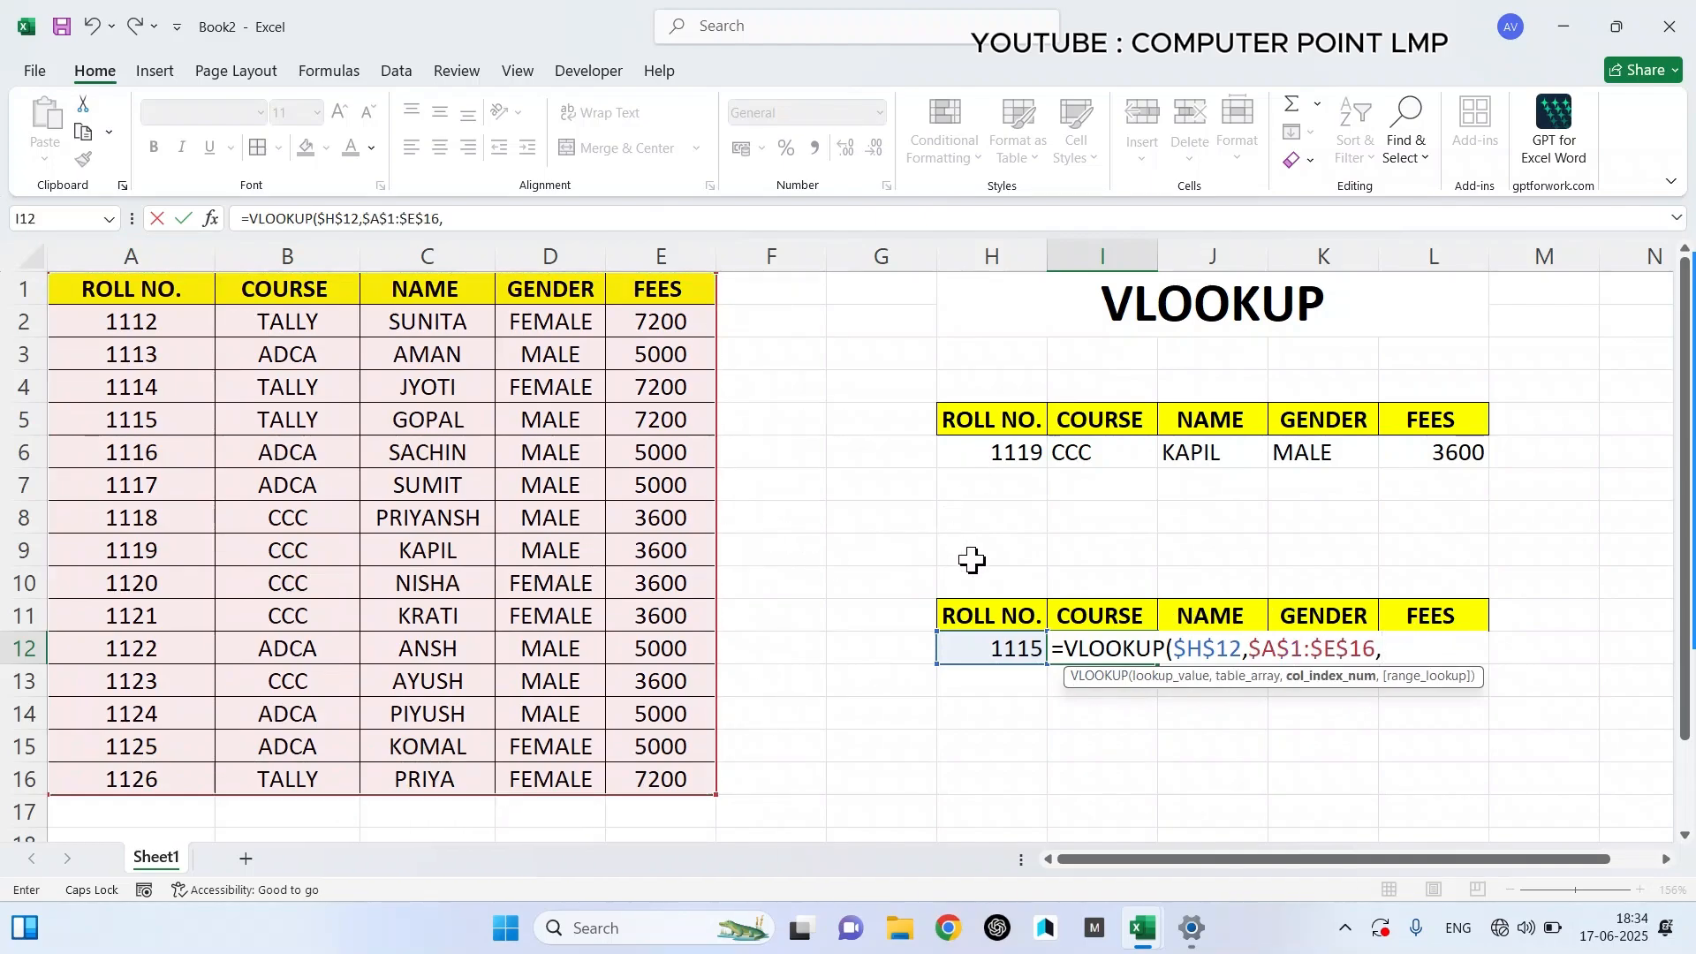
click(1105, 579)
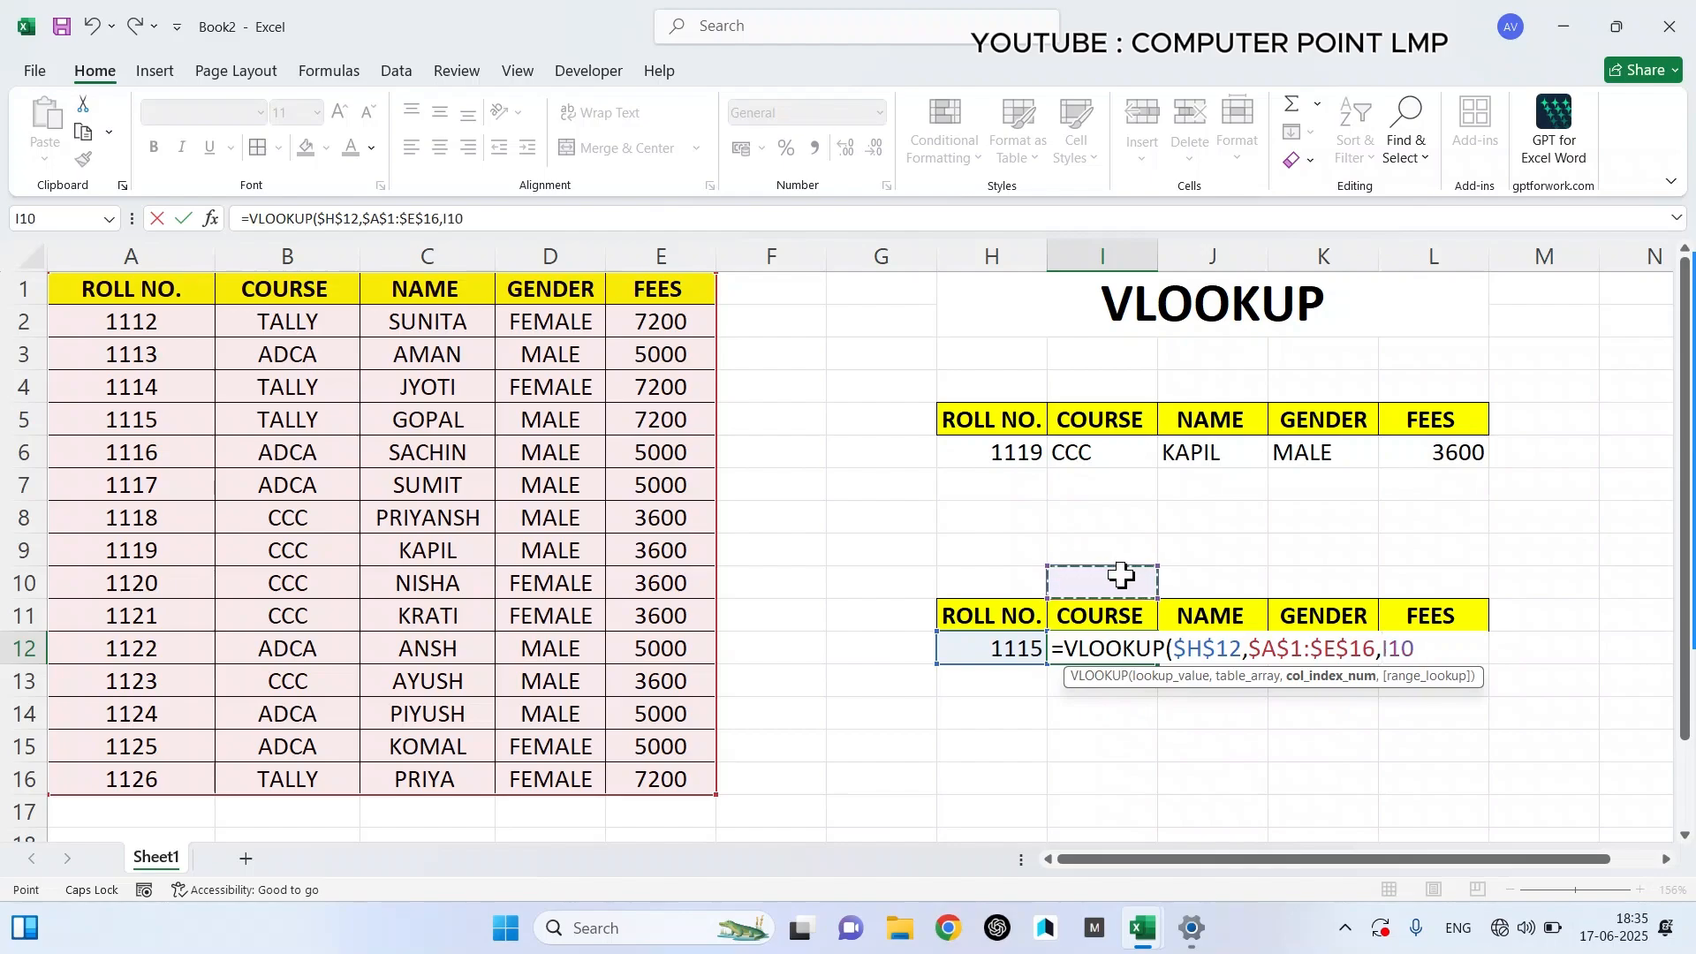
text(,0))
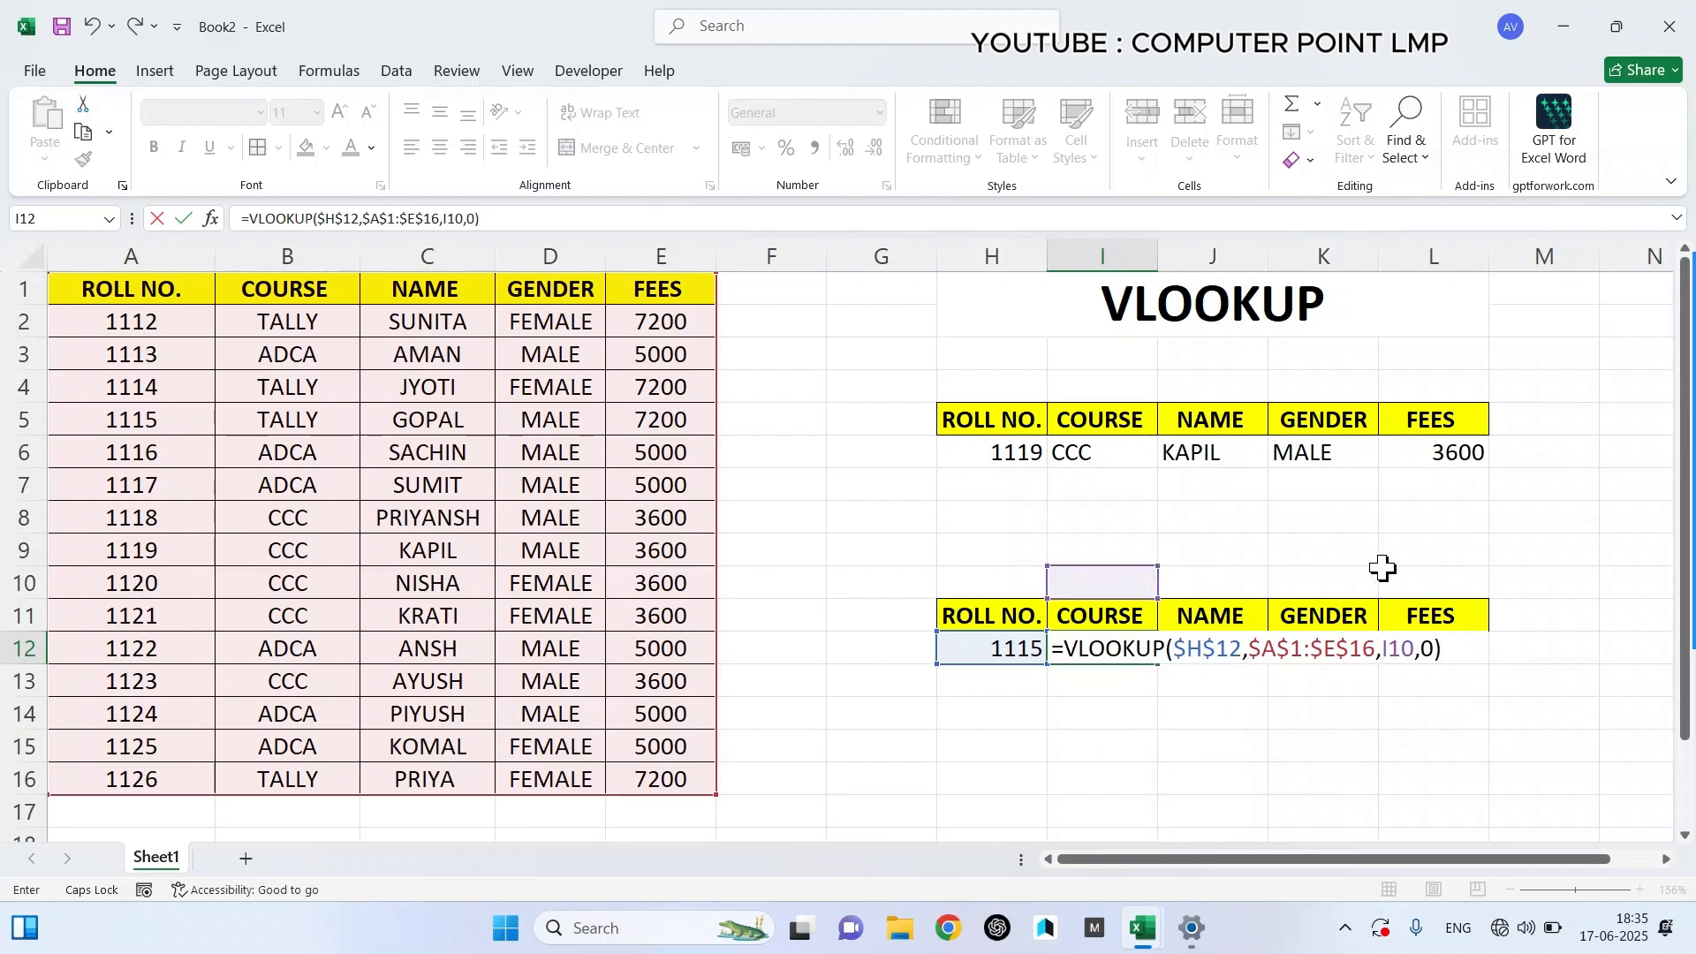
key(Return)
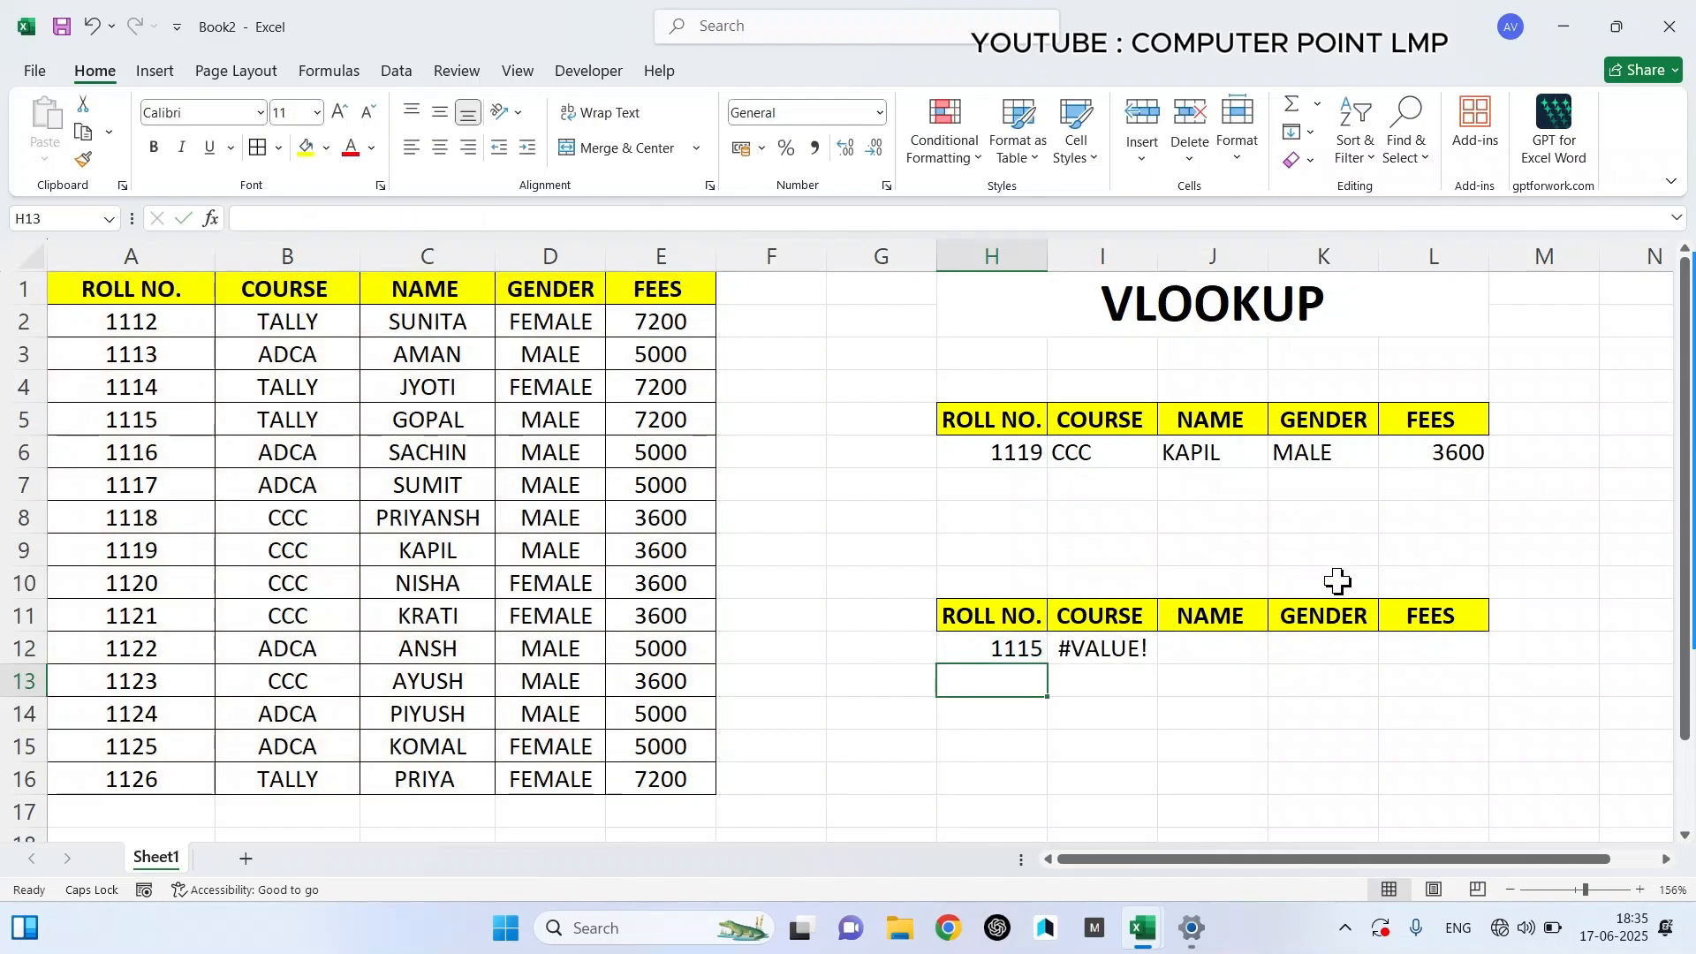
- Enter the column index numbers 2, 3, 4 and 5 in cells I10 to L10 above the second lookup table's headers
click(1109, 576)
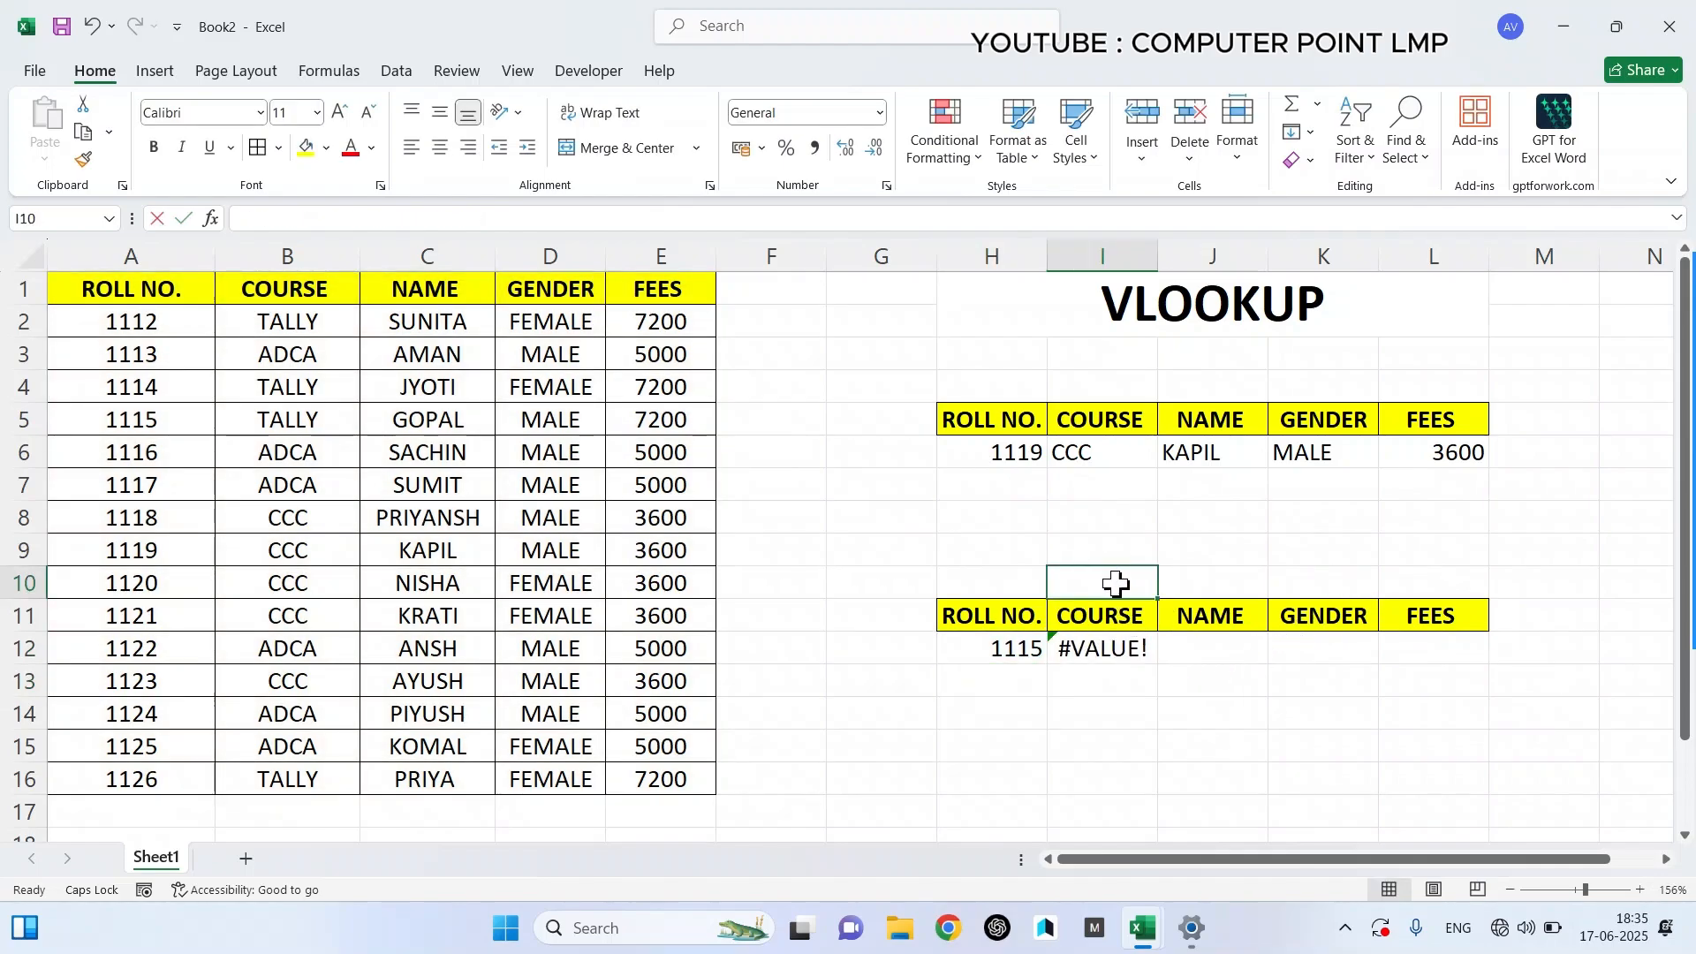
text(2)
click(1204, 580)
text(3)
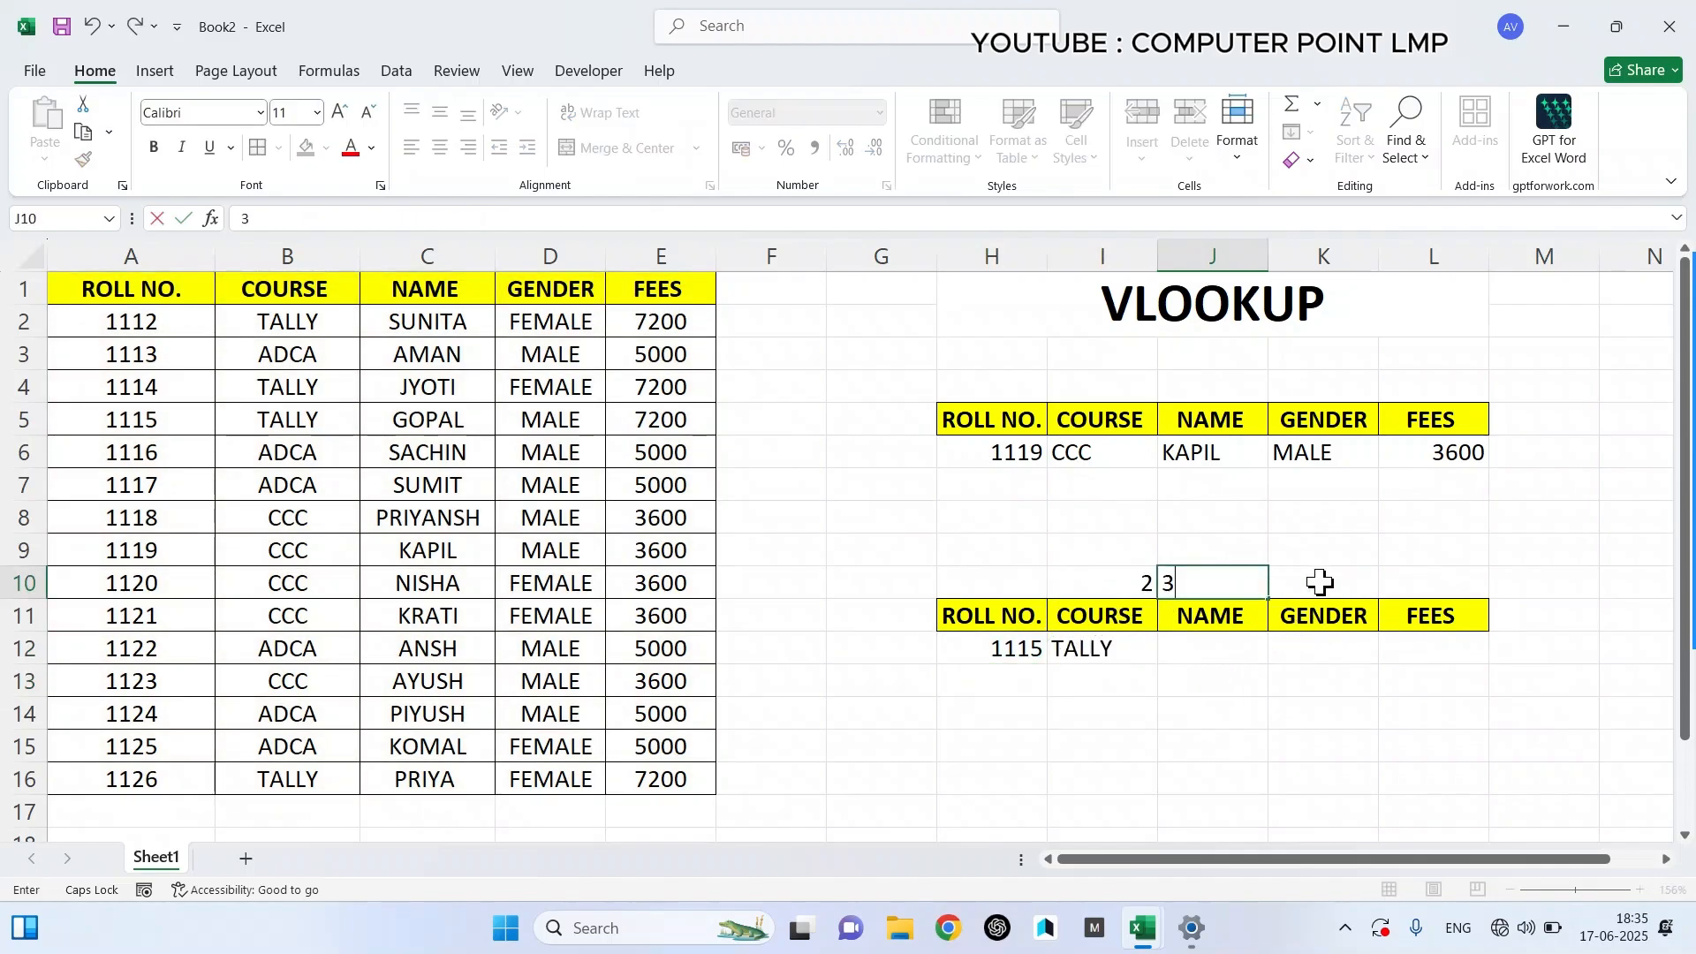
click(1347, 583)
text(4)
click(1421, 582)
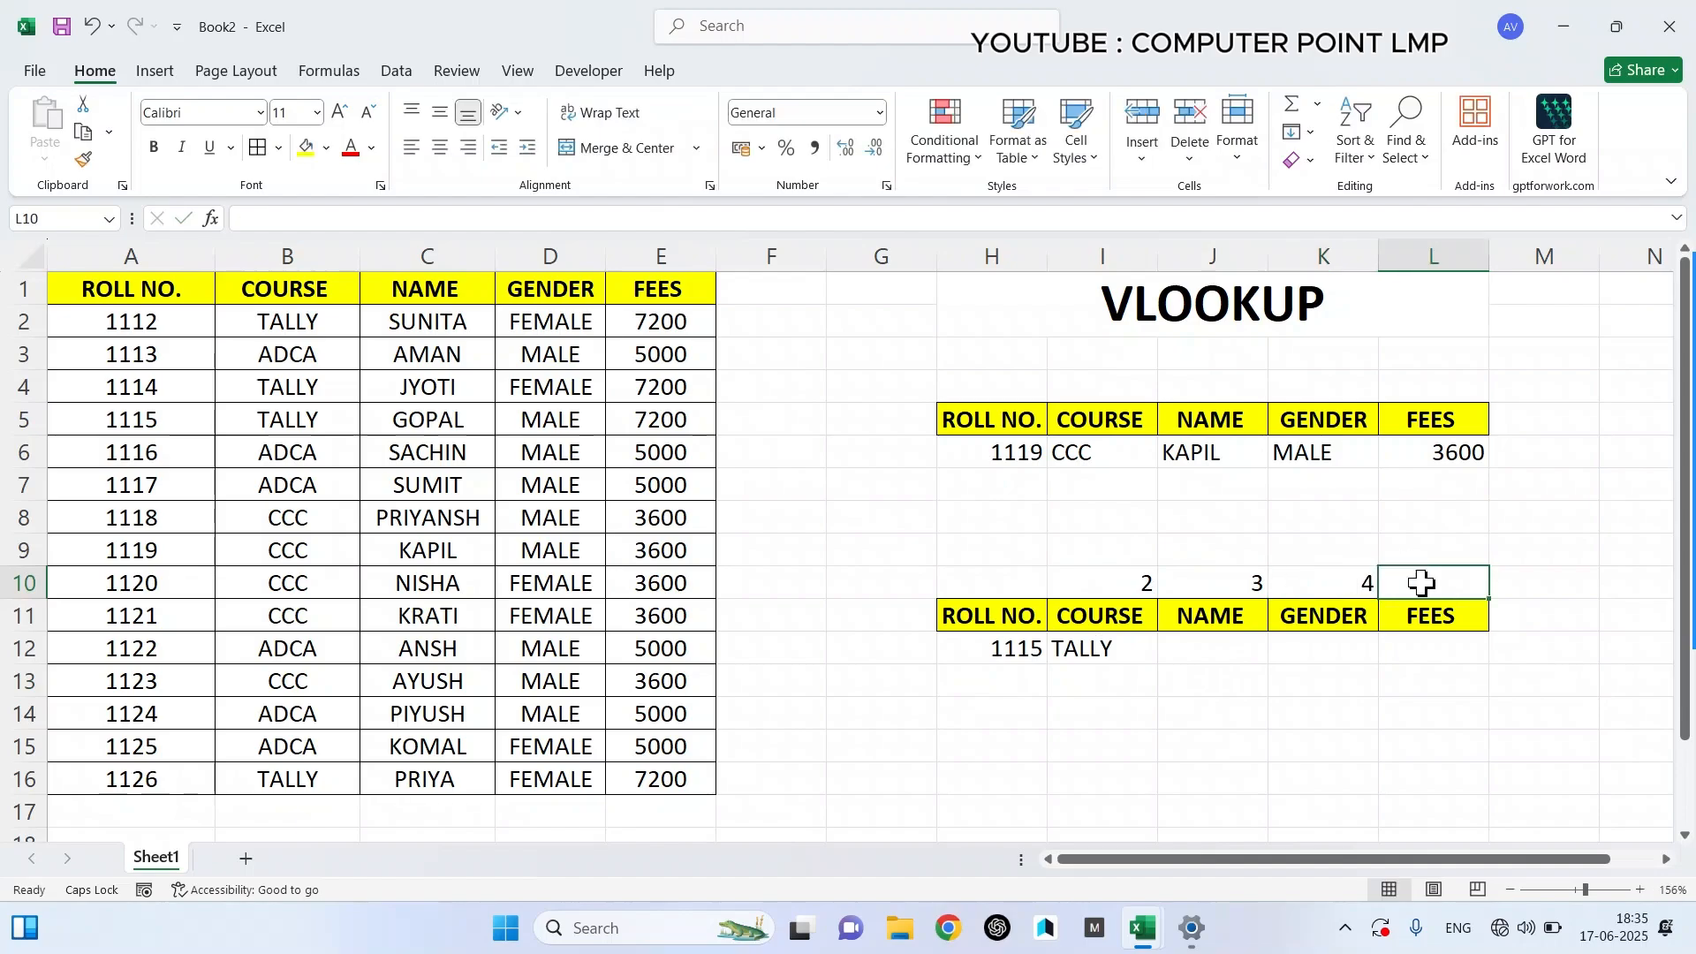
text(5)
click(1407, 664)
- Fill the VLOOKUP formula from I12 across to L12 for the name, gender and fees columns
click(1175, 655)
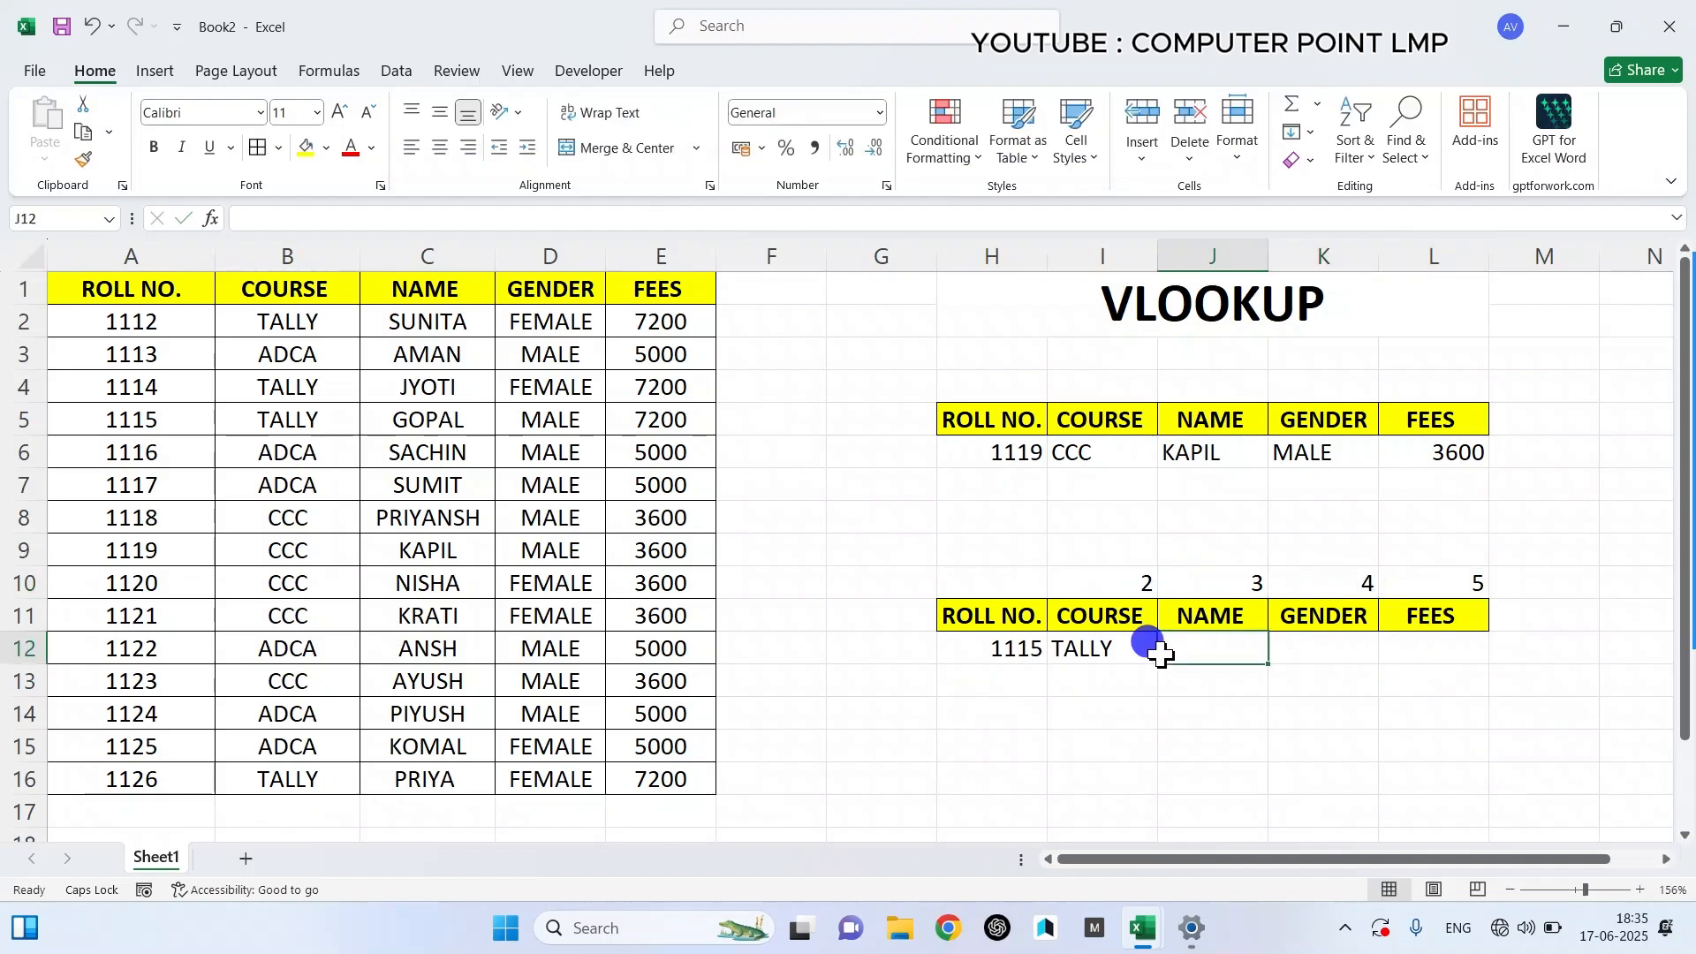
click(1138, 650)
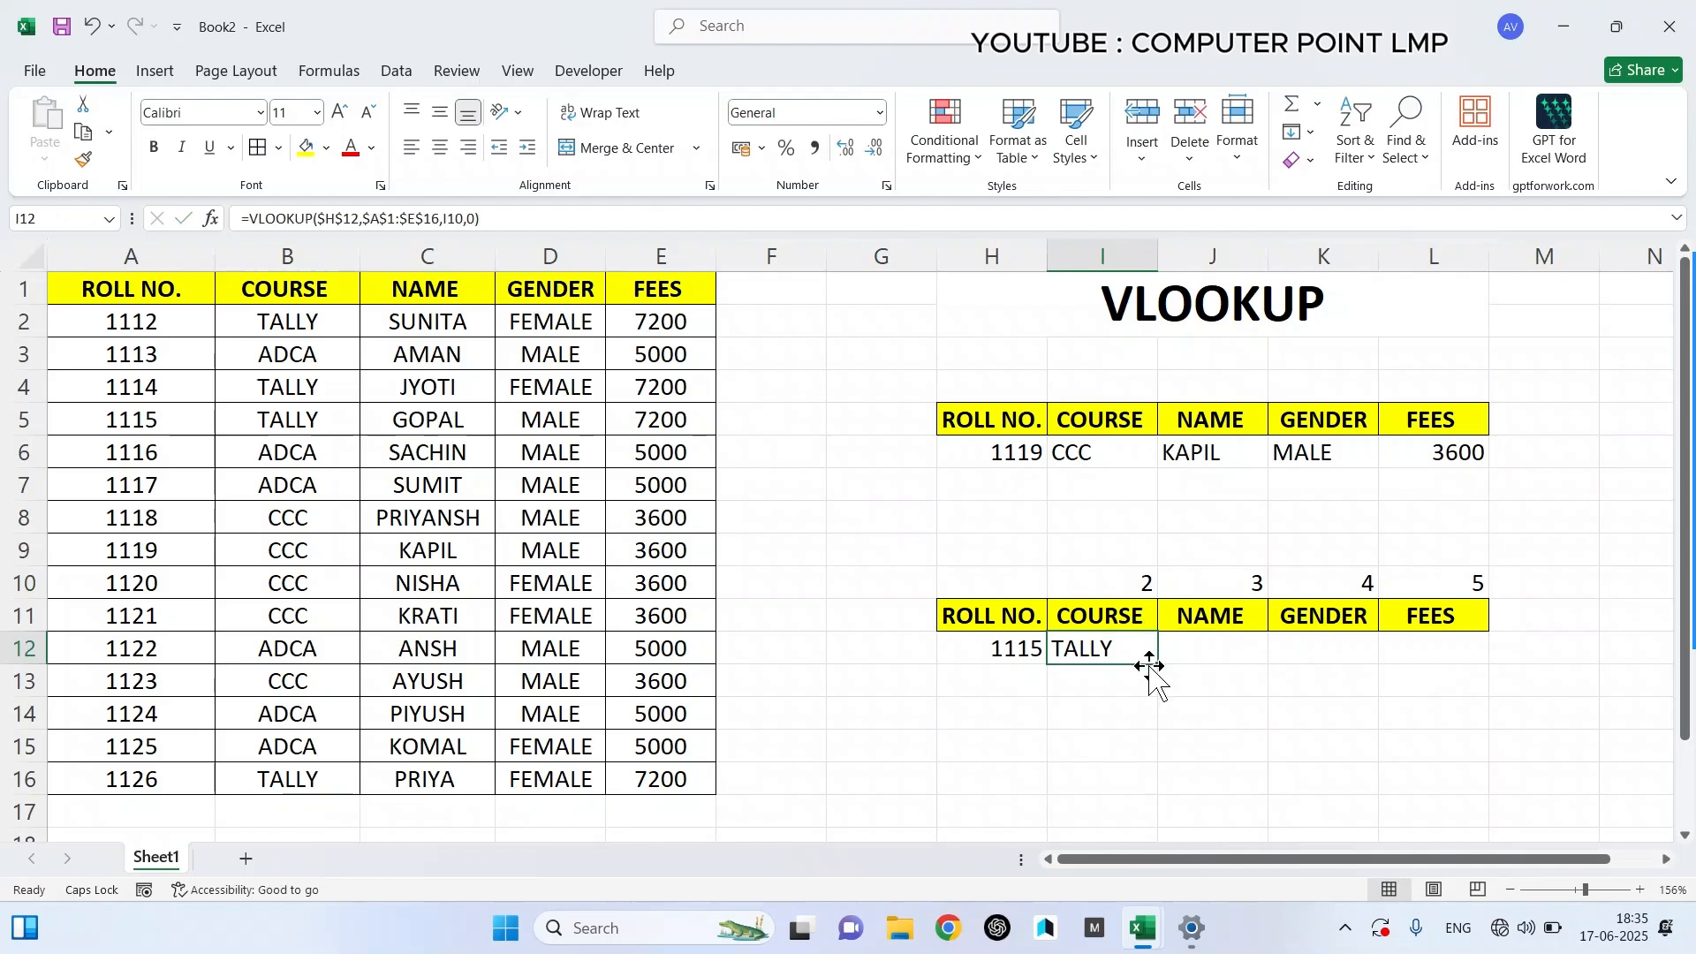
drag(1156, 671, 1454, 658)
click(1131, 711)
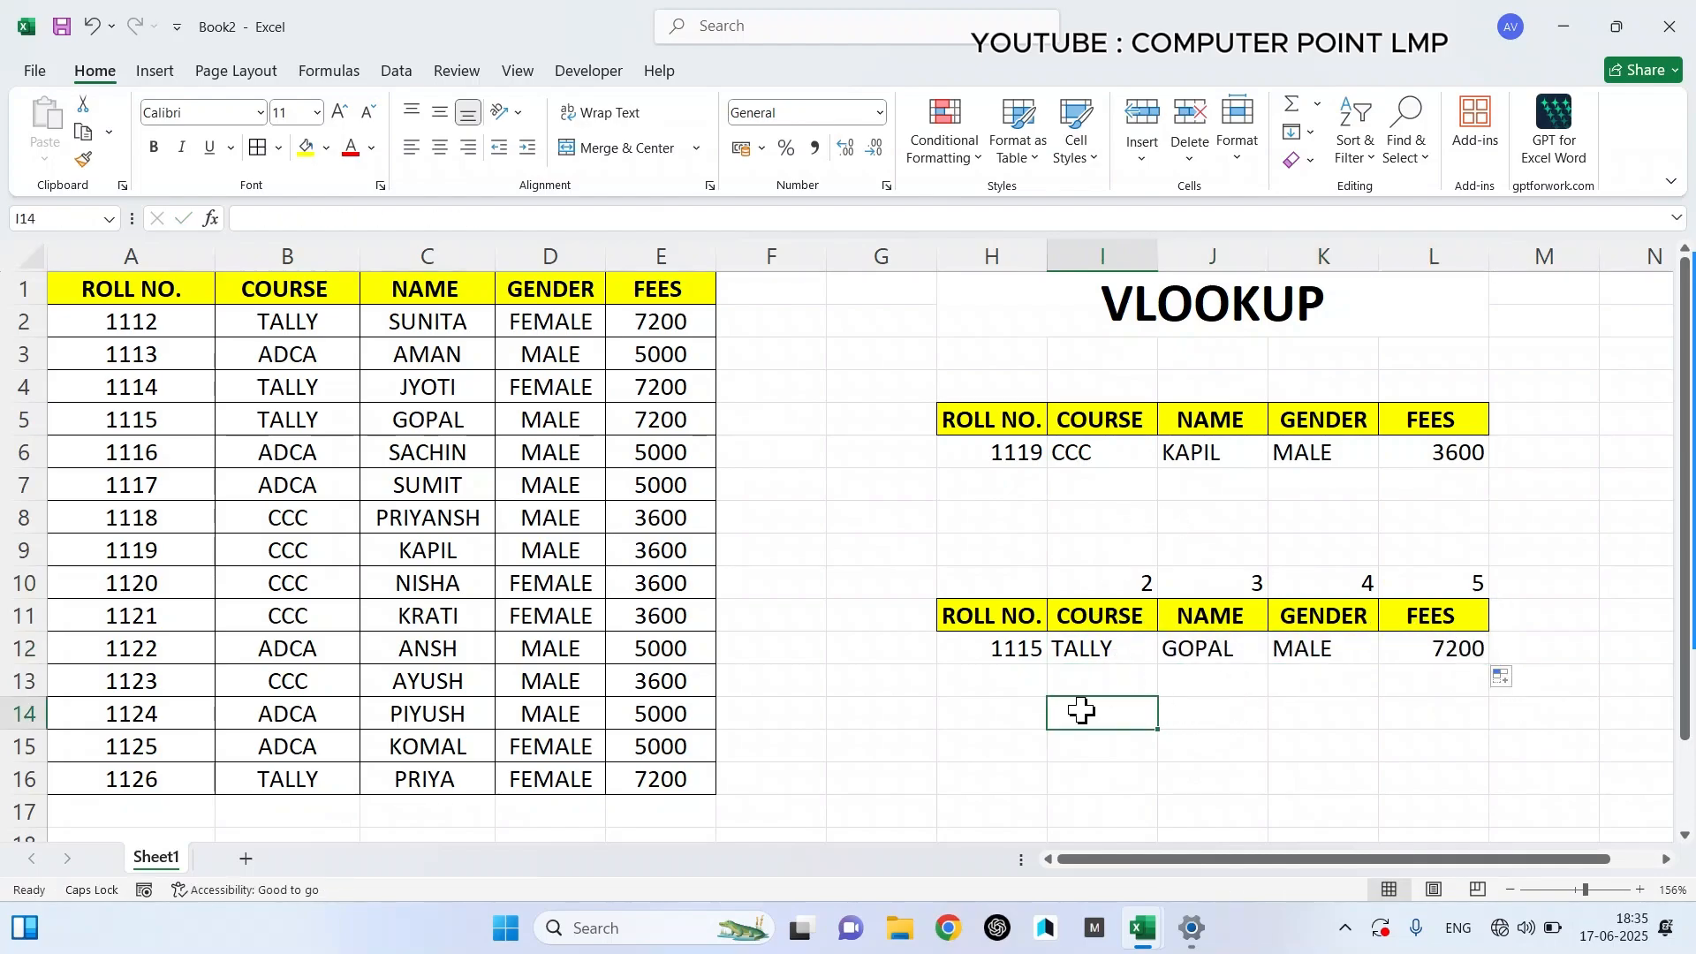
- Hide the column index numbers in I10:L10 by setting their font colour to white
drag(1092, 576, 1480, 572)
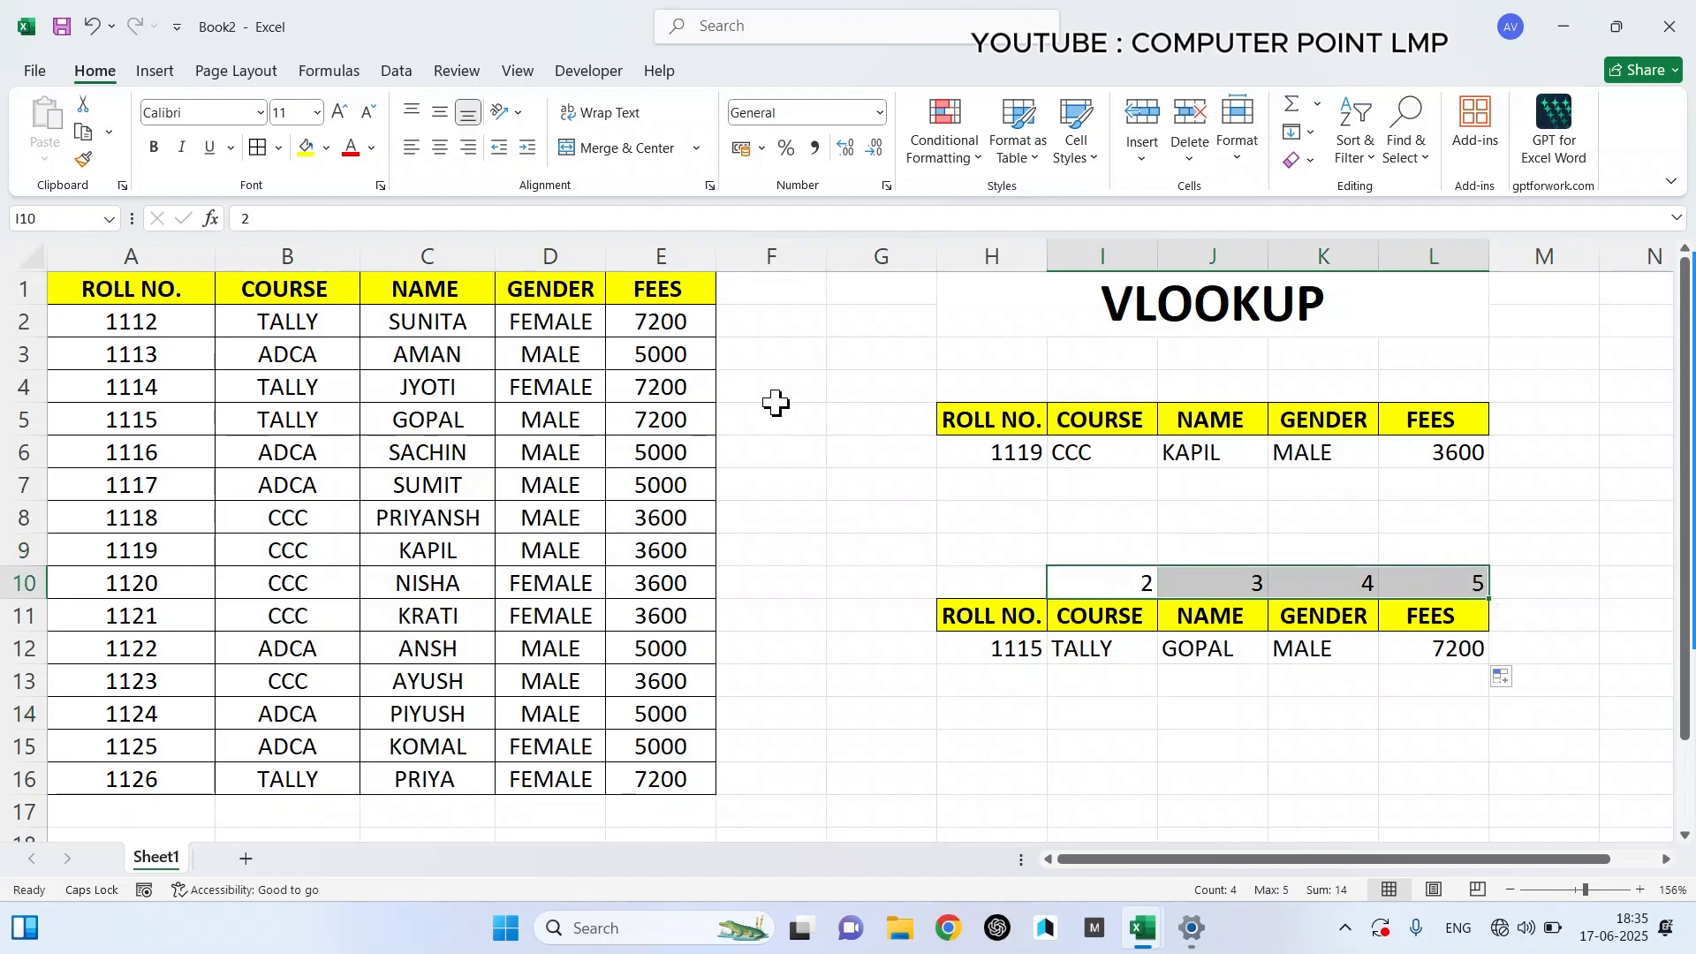
click(372, 148)
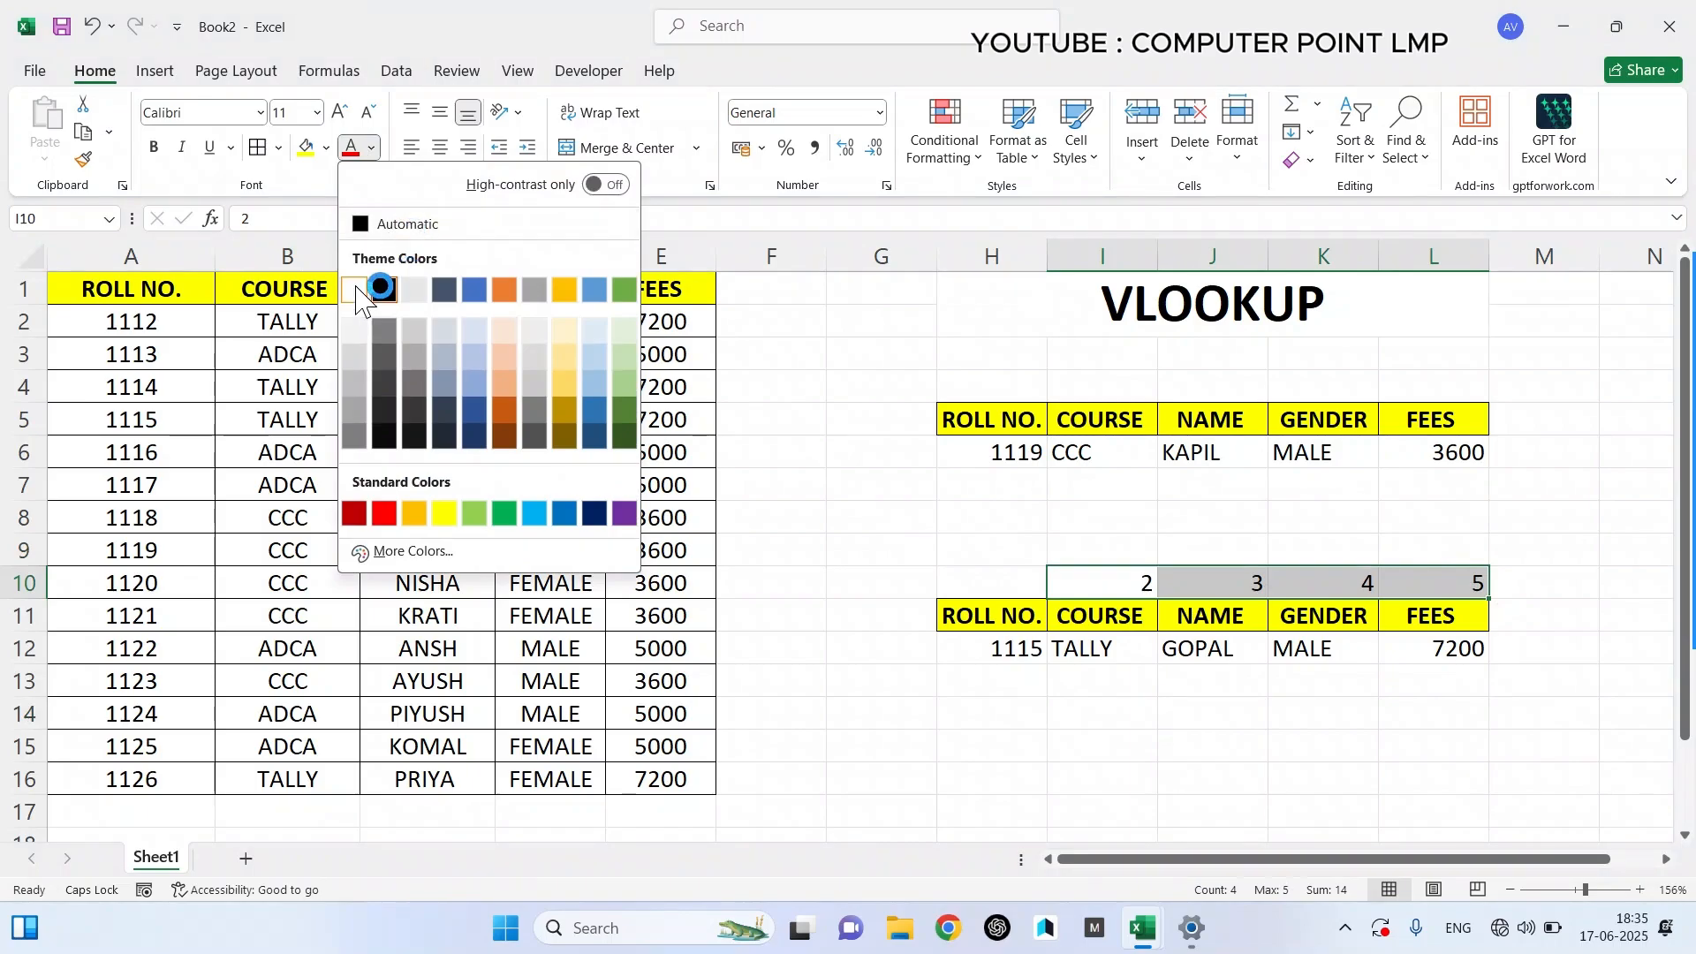
click(382, 284)
click(1237, 715)
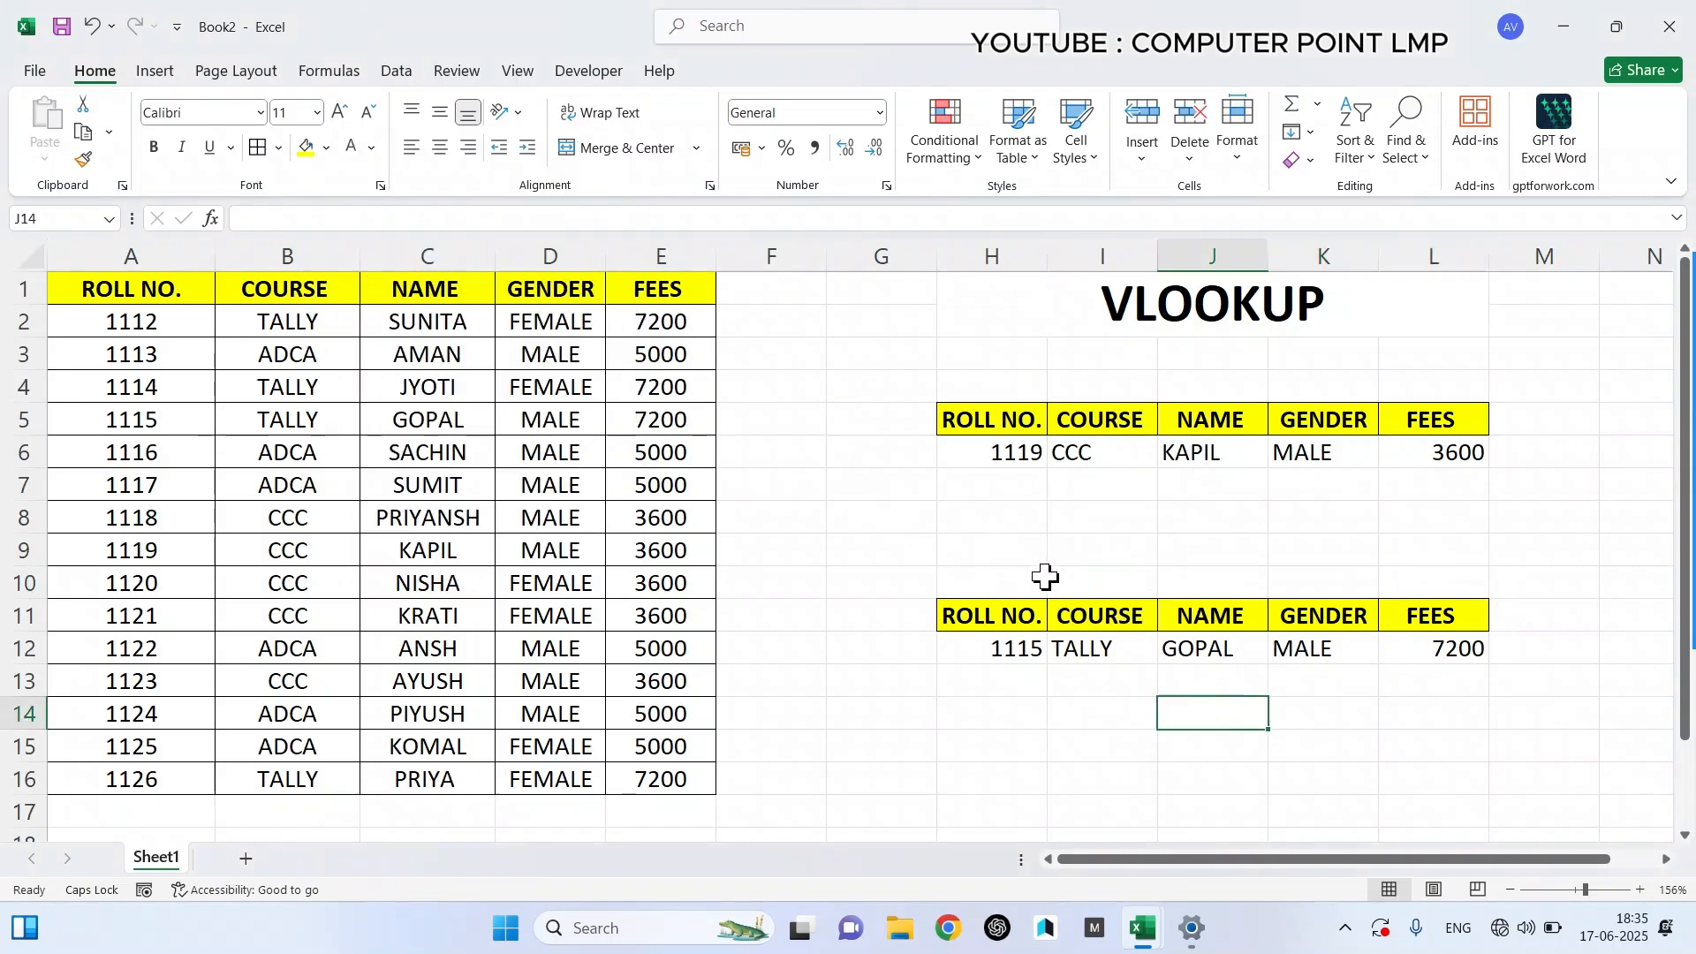
- Set the font colour of H10:L10 back to black
drag(1017, 579, 1449, 579)
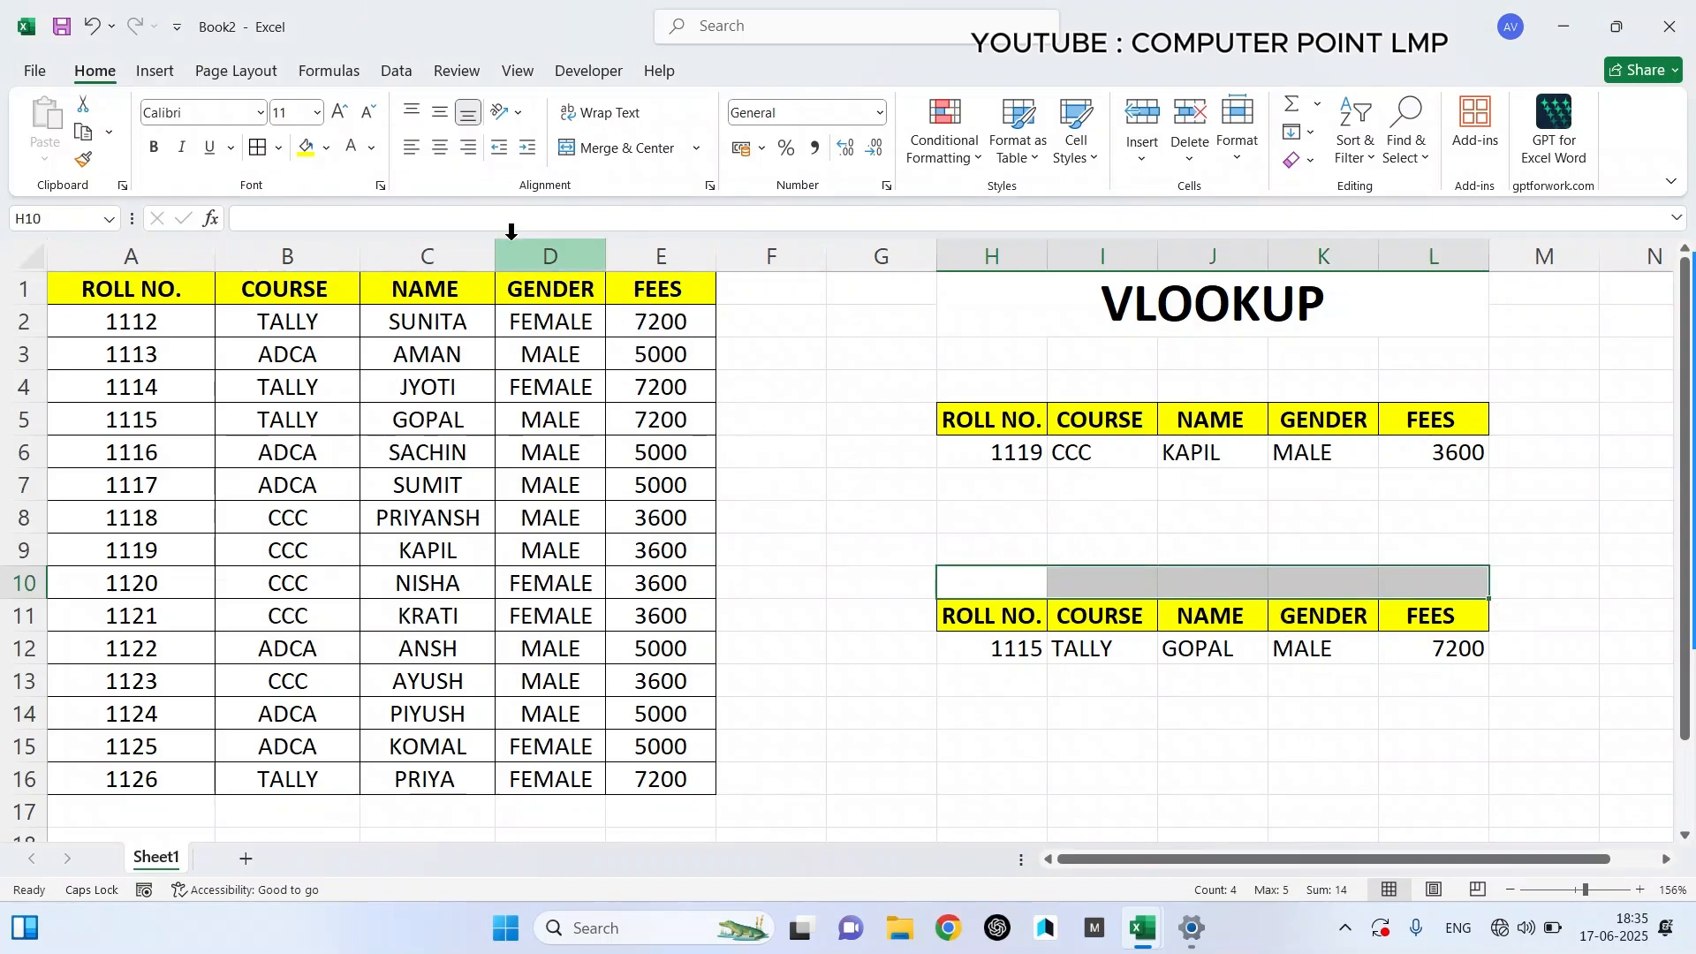
click(372, 148)
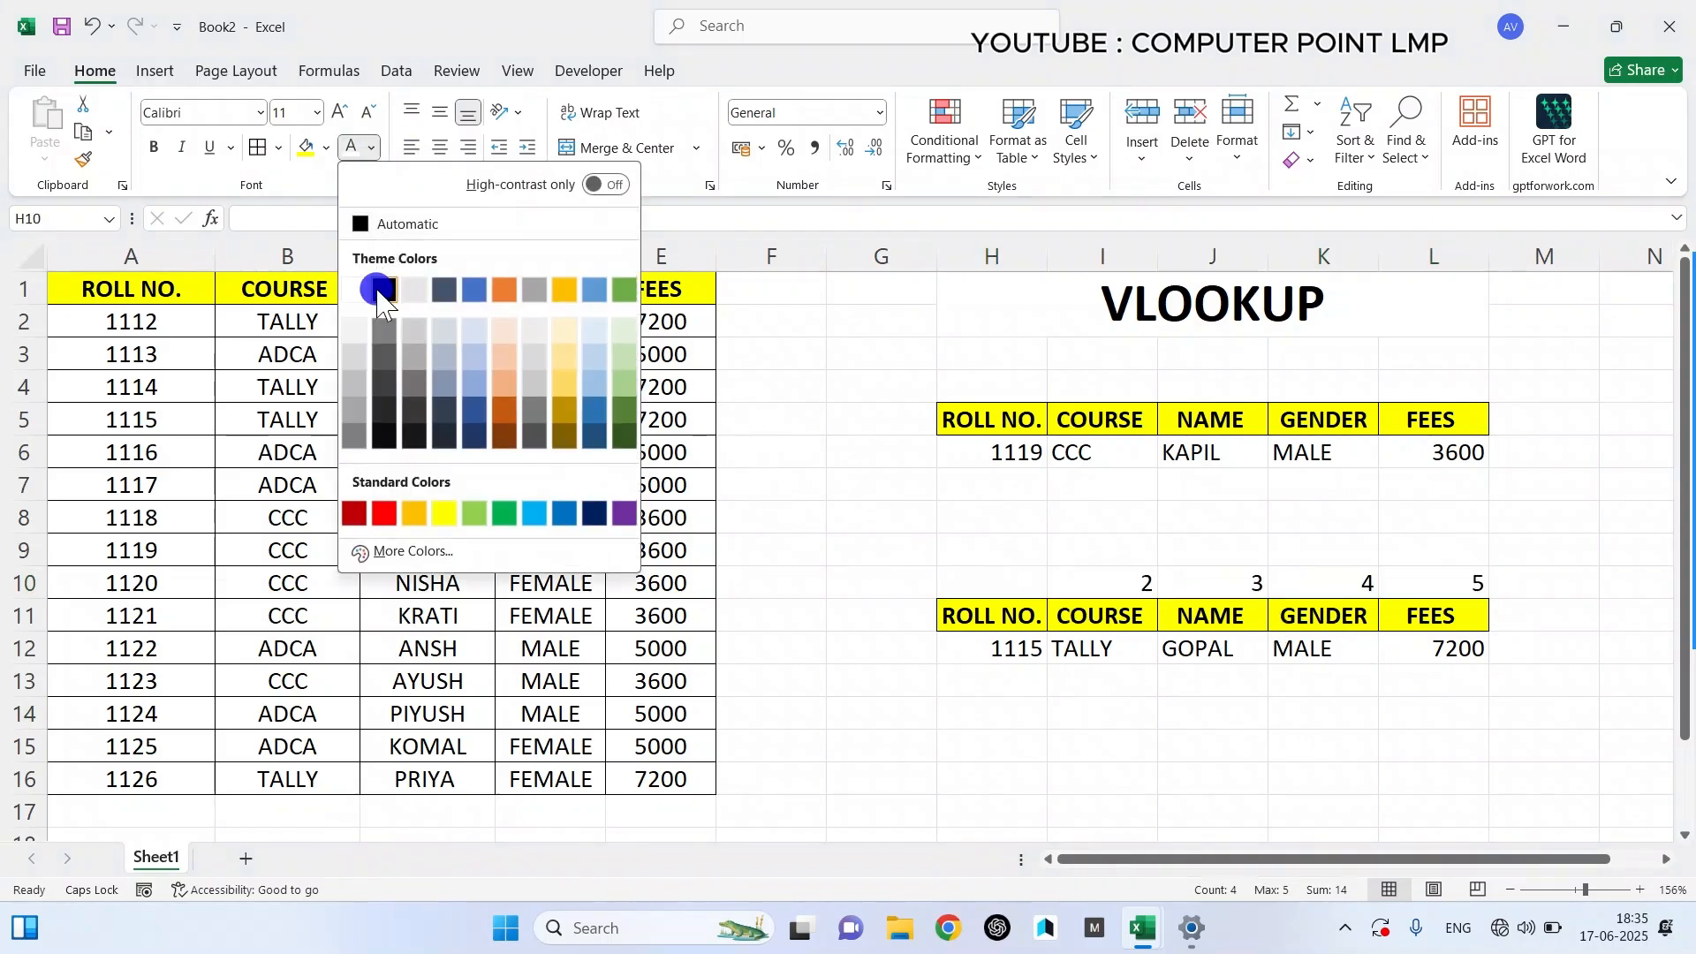
click(380, 292)
click(994, 712)
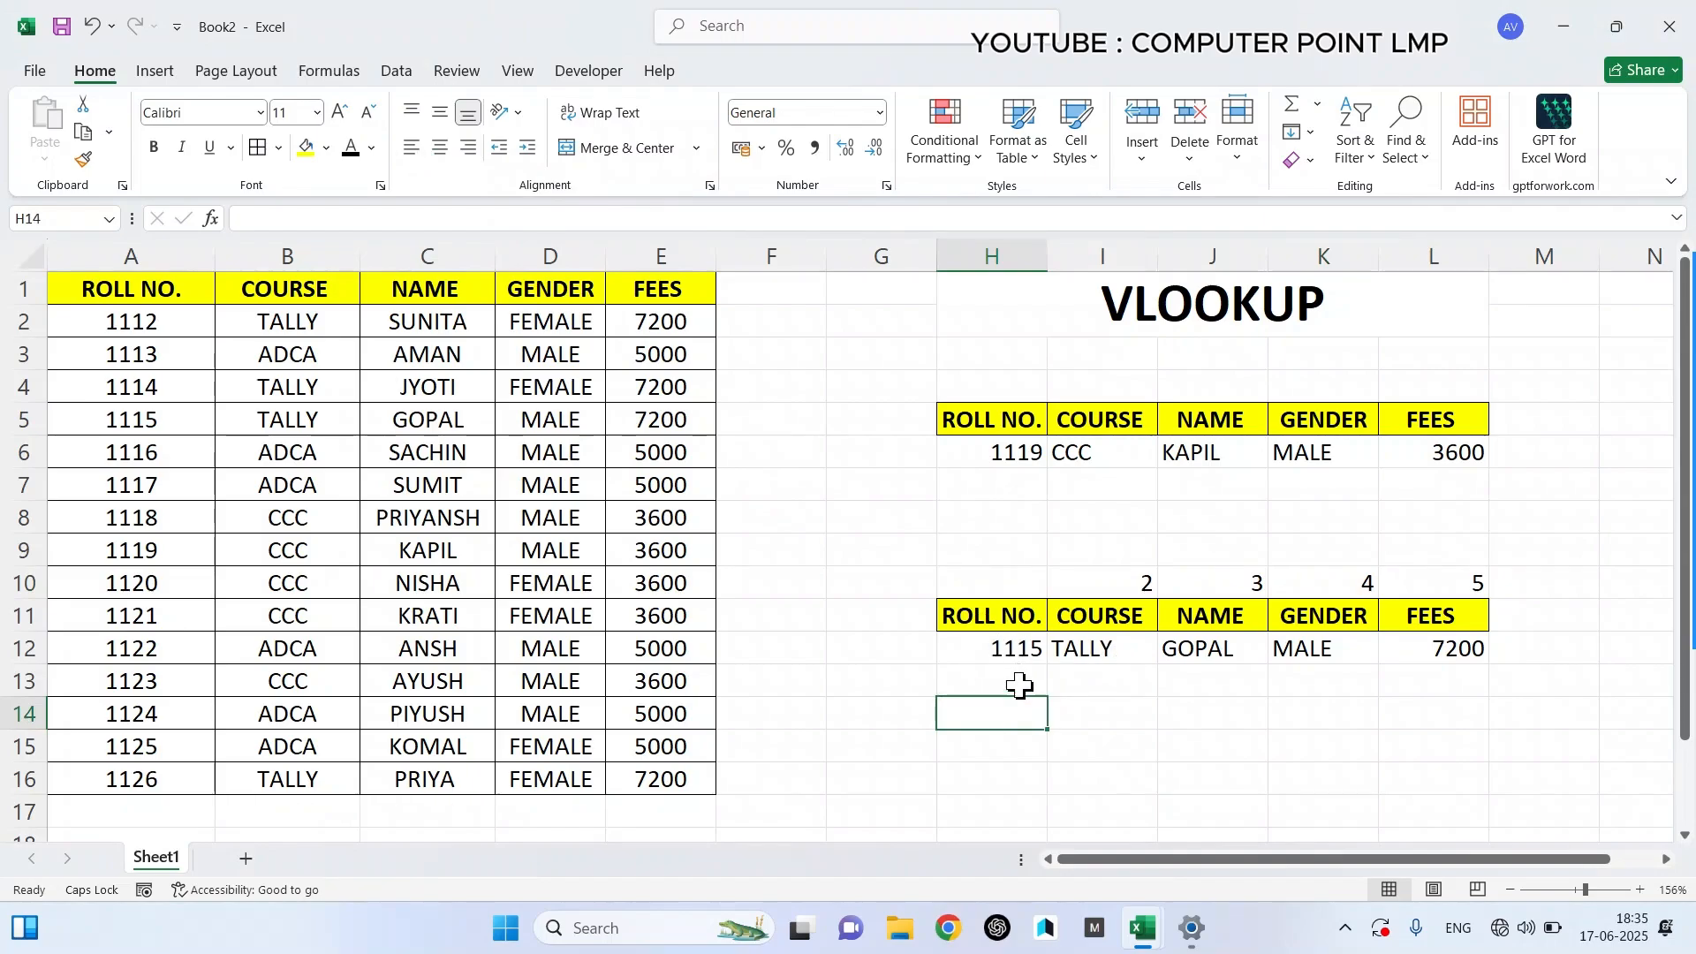
- Set the roll number in H12 to 1117 to test the filled lookup formulas
click(993, 645)
text(11)
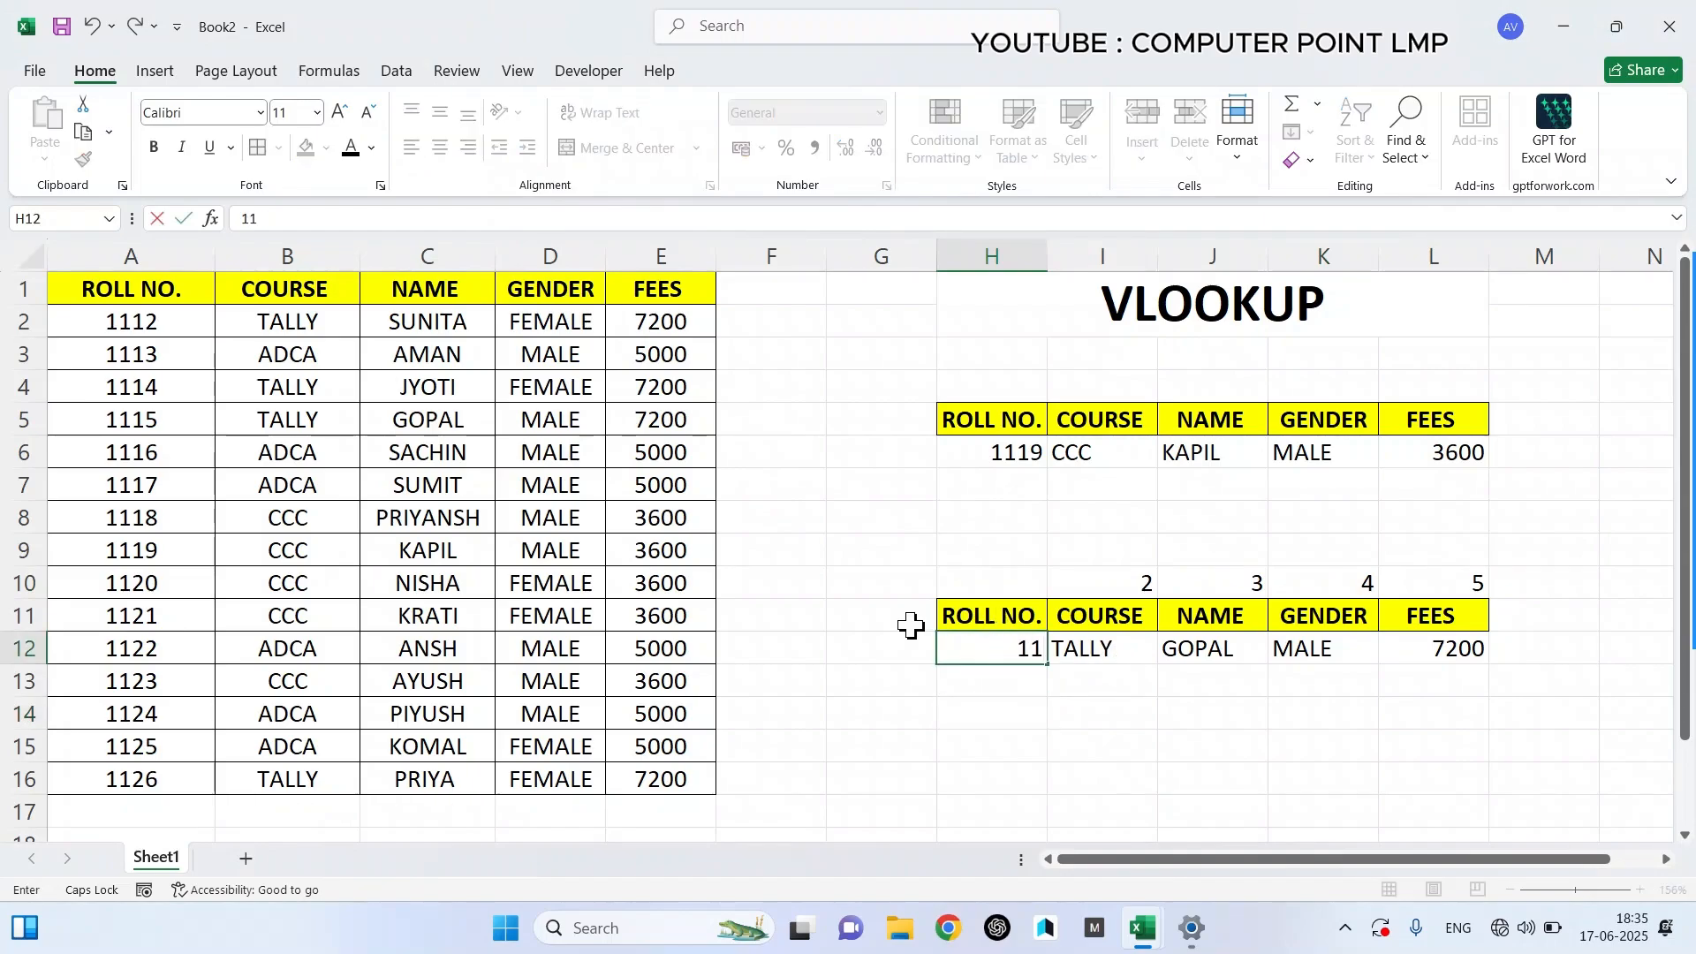
key(Return)
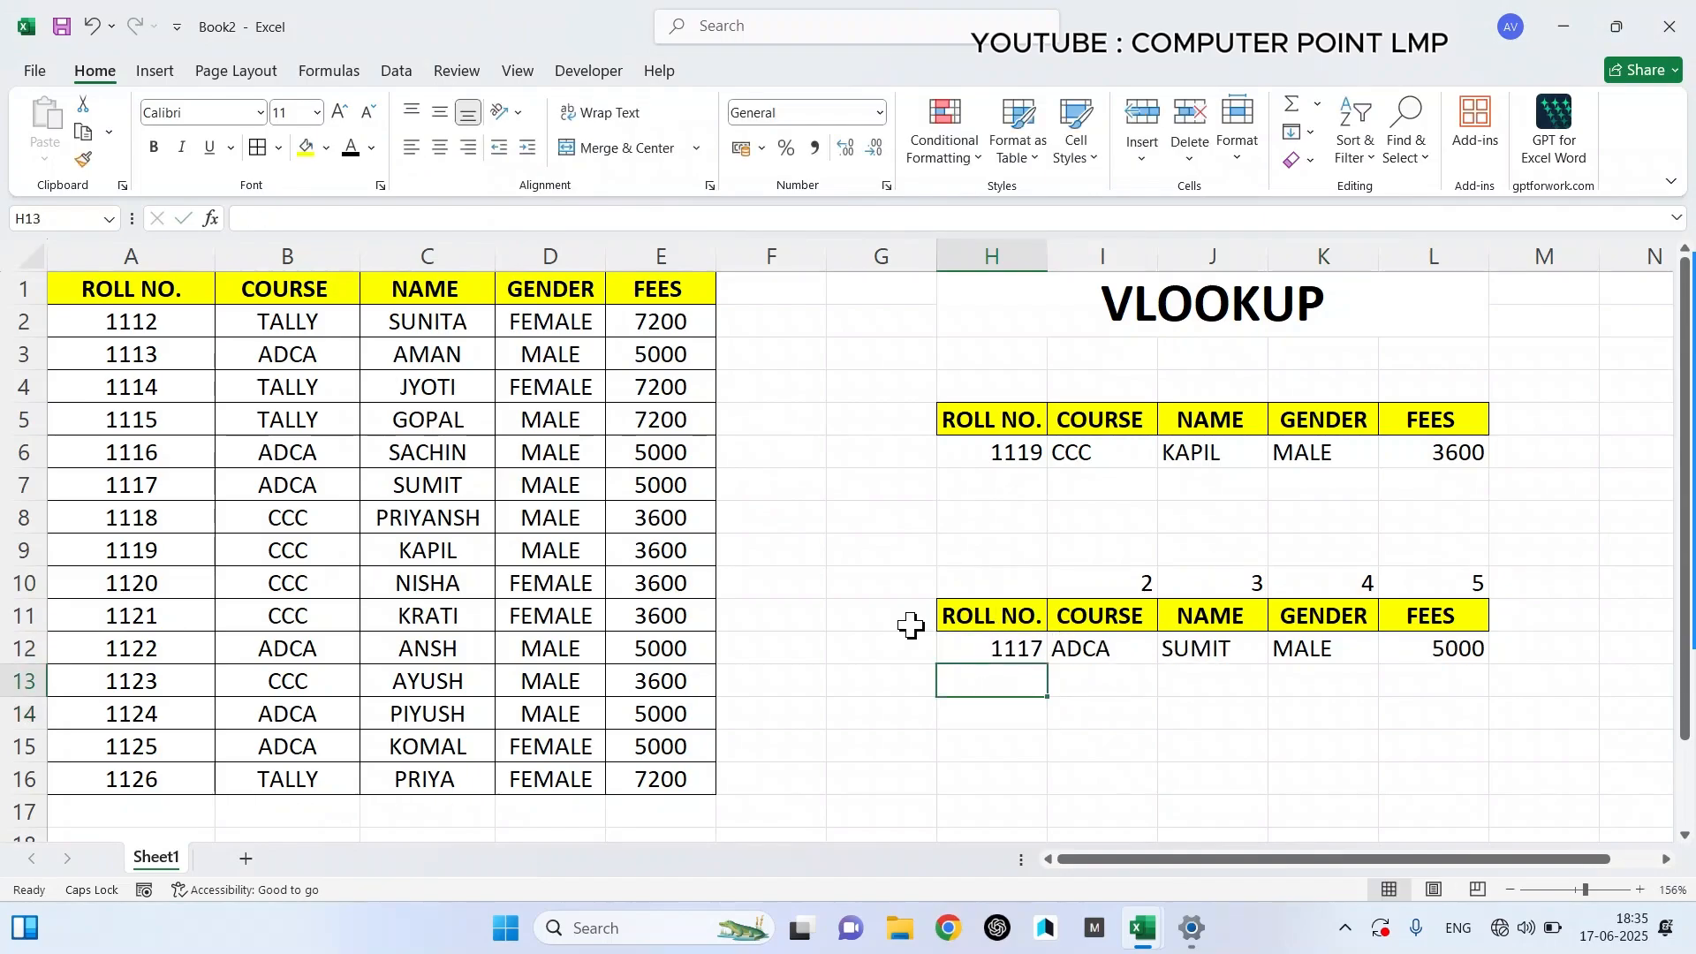
- Review the returned record in H12:L12 and compare the separate row 6 formulas with the filled formula in I12
drag(1007, 648, 1477, 658)
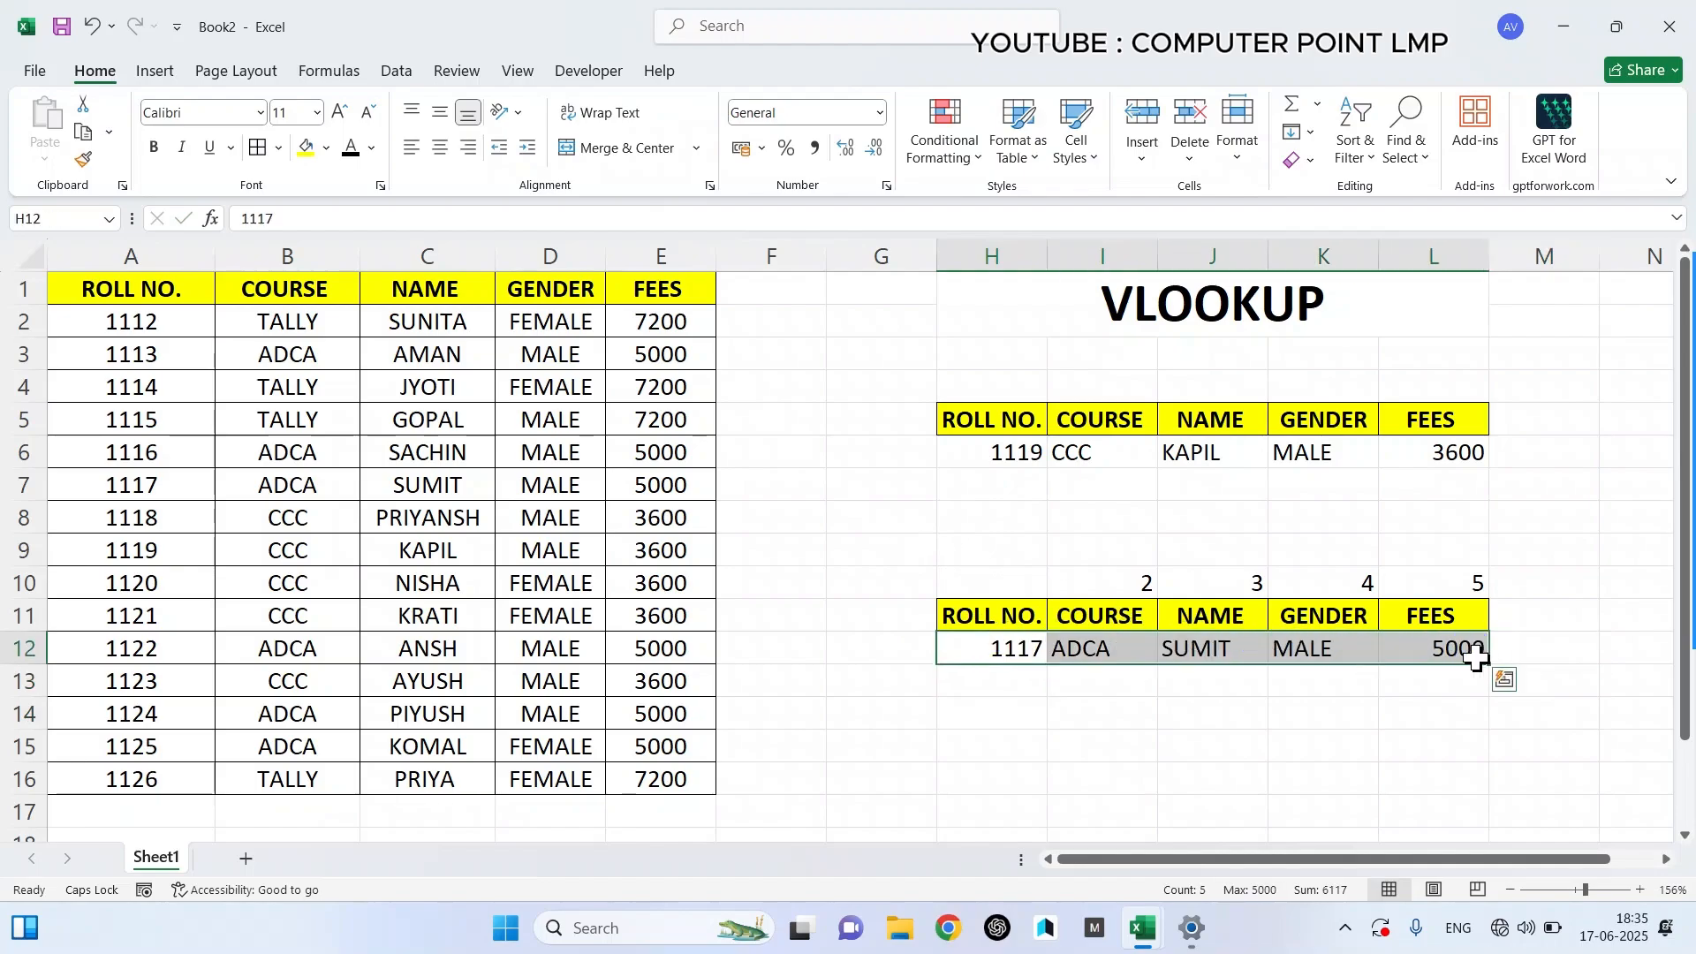
click(1116, 444)
click(1184, 442)
click(1318, 450)
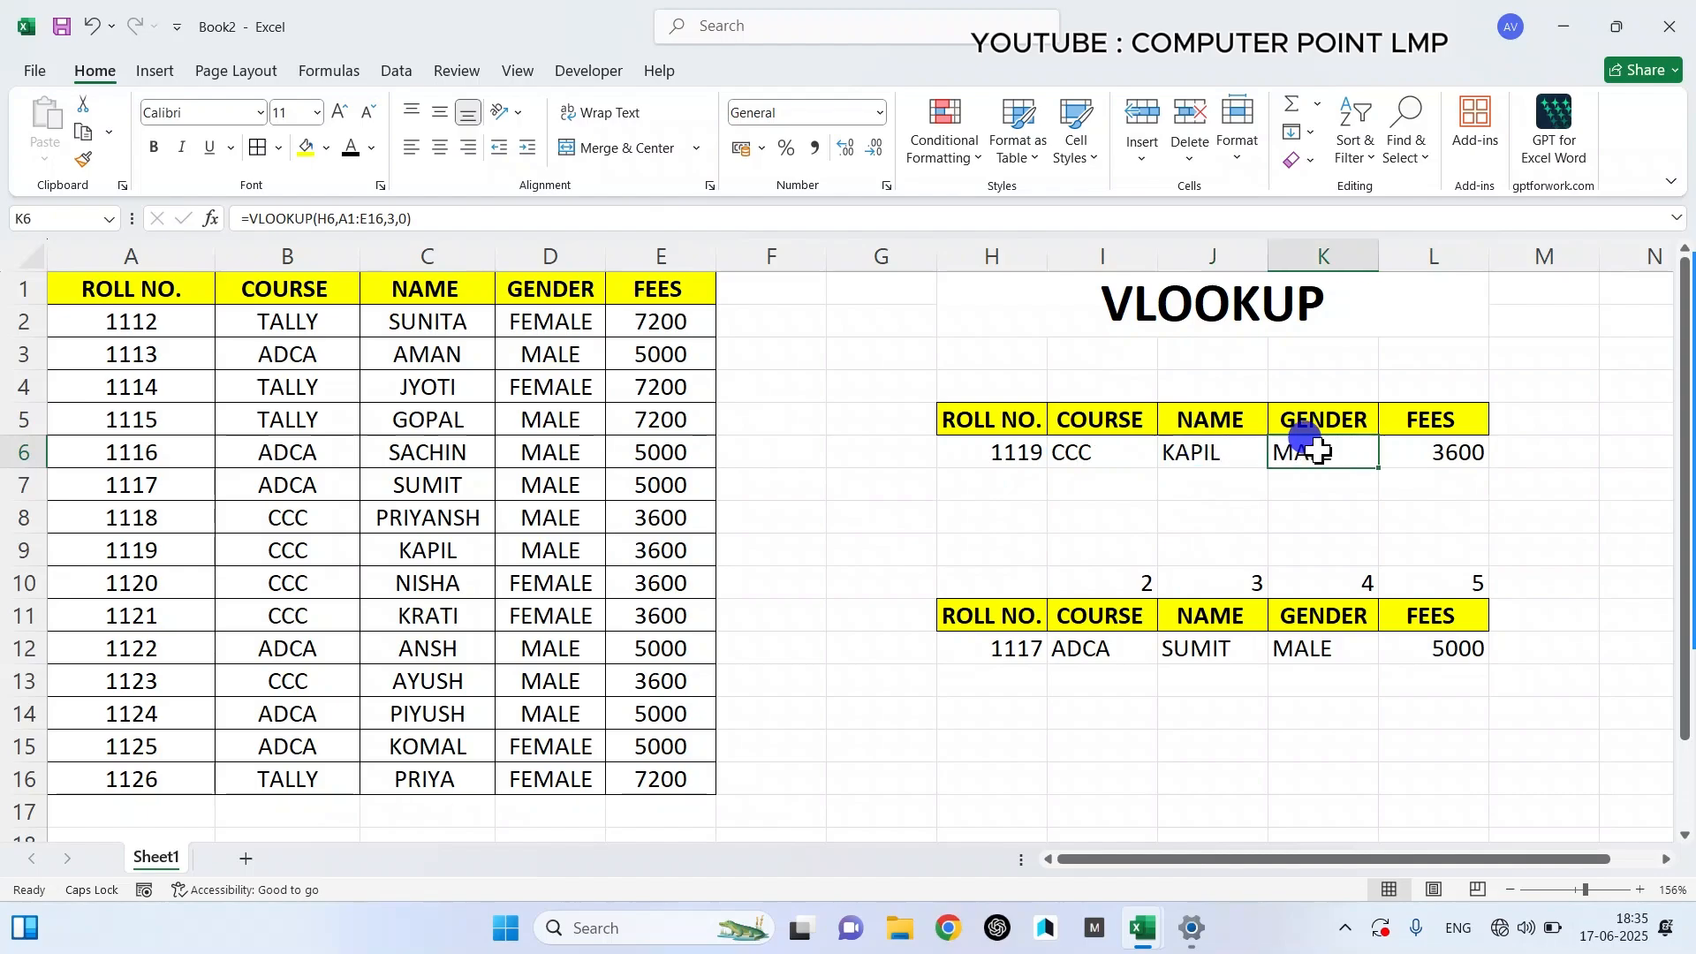
click(1129, 651)
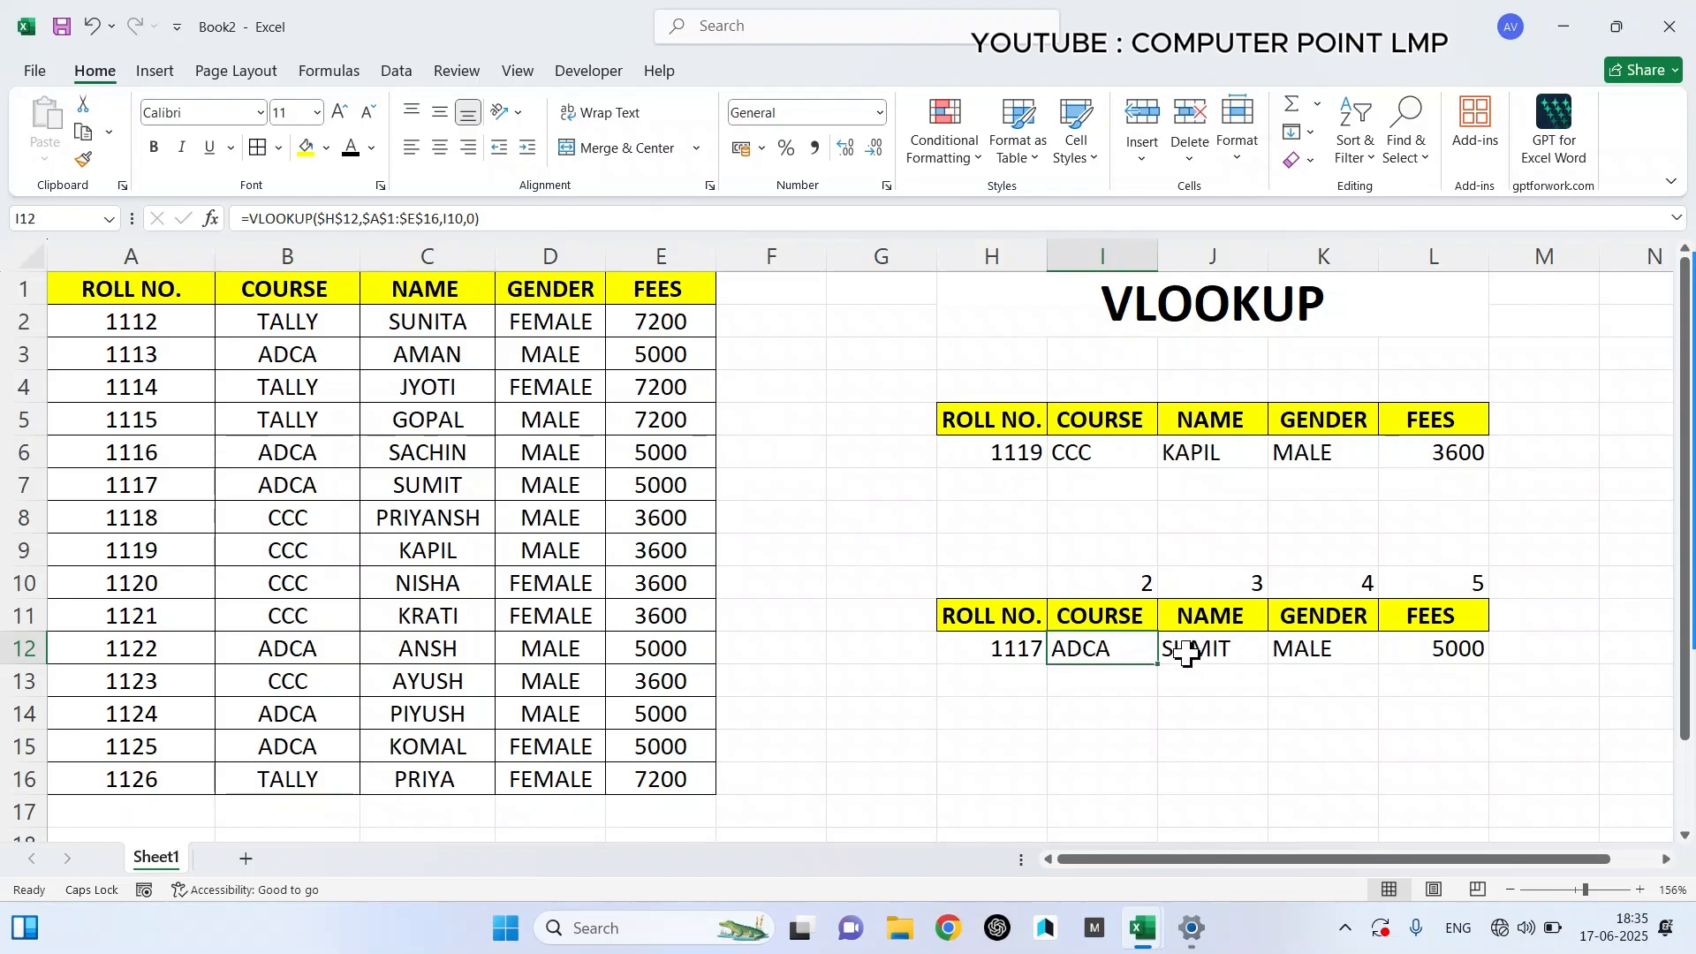
- Copy the header row H11:L11 and paste it into H15:L15 for a third lookup table
drag(969, 628, 1479, 611)
key(ctrl+c)
click(992, 744)
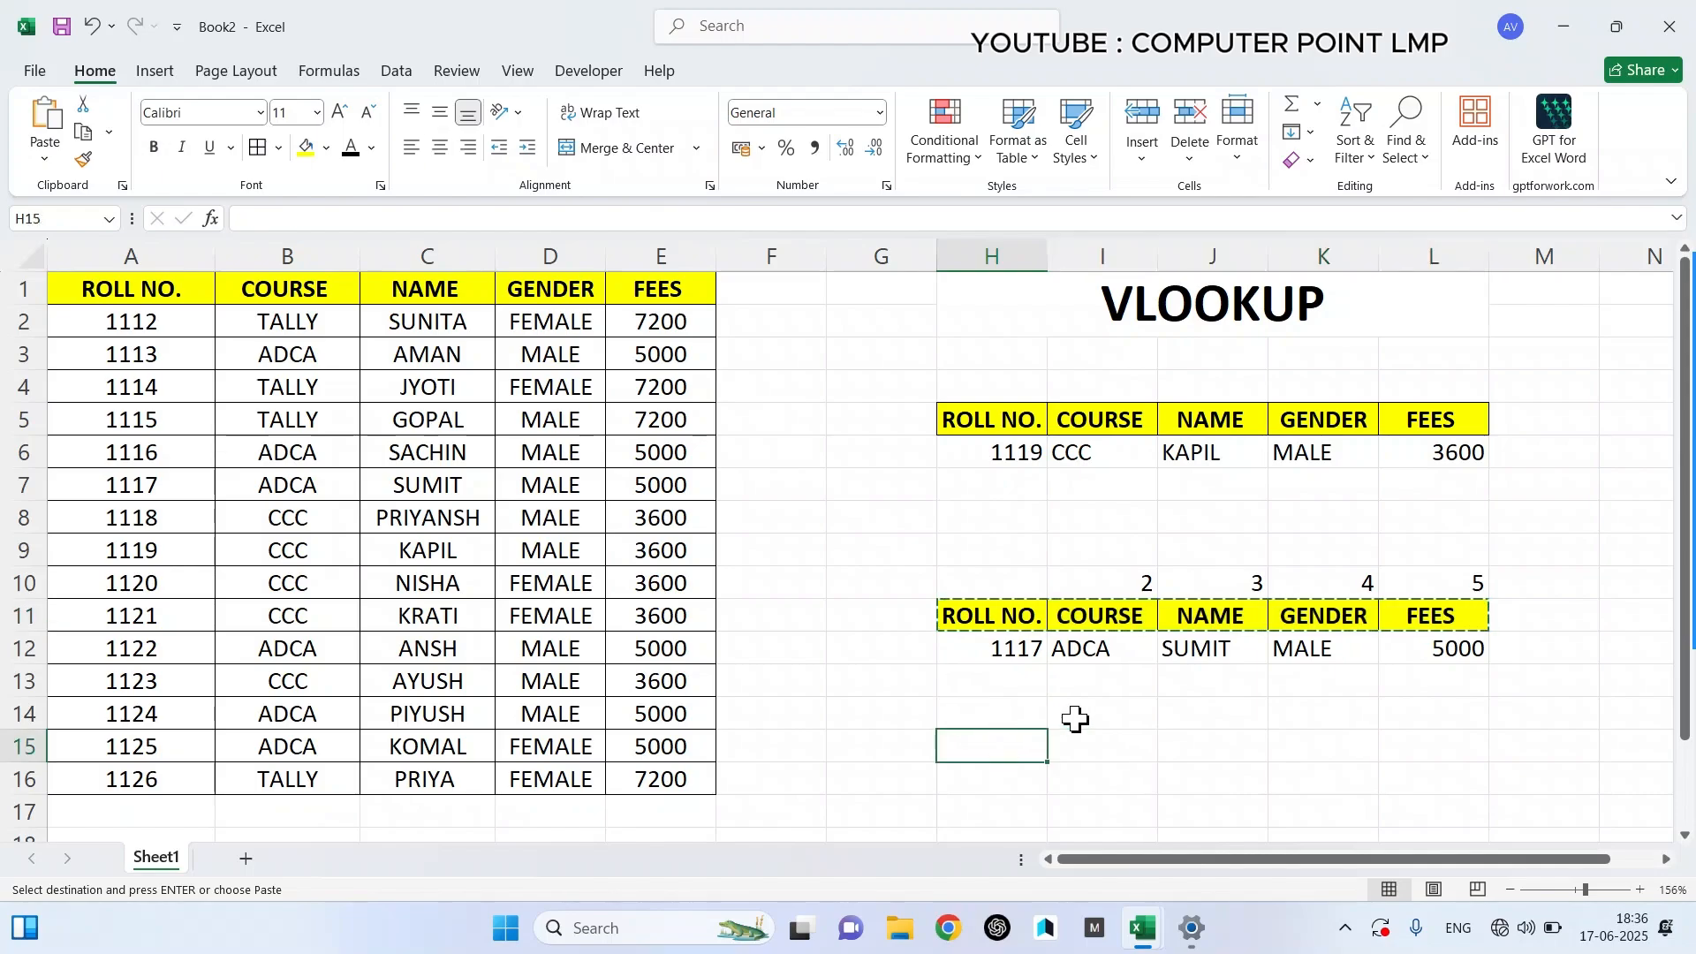
key(ctrl+v)
- Enter roll number 1113 in cell H16 under the third header row
click(1028, 781)
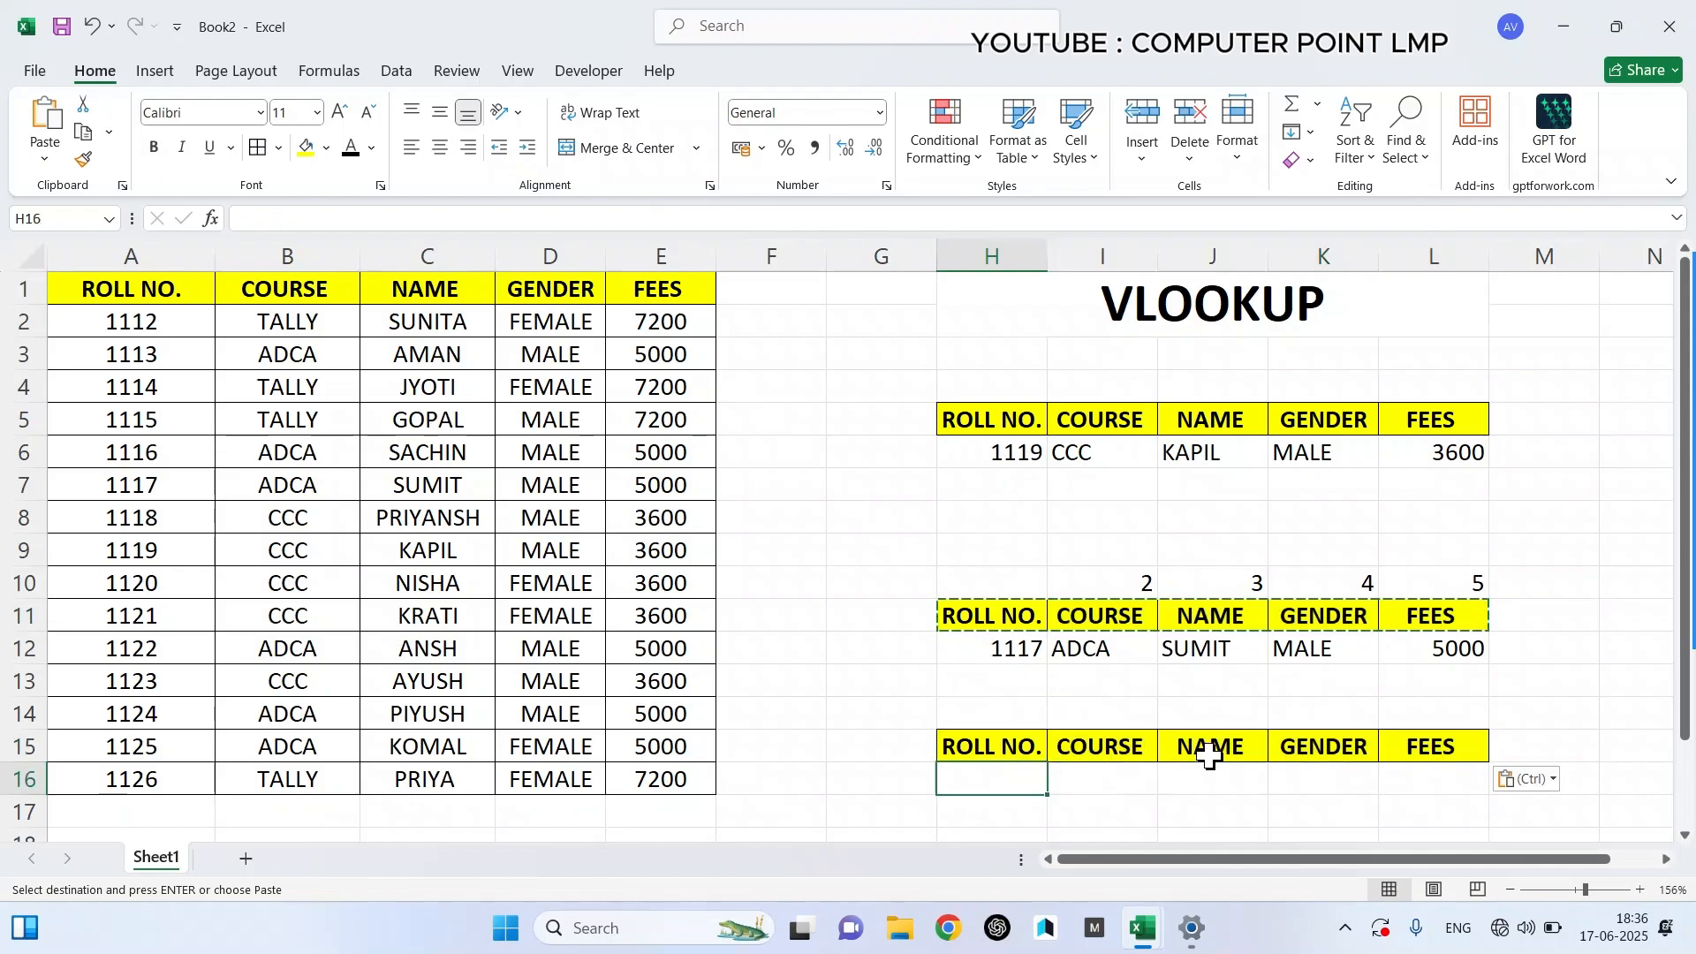
text(11)
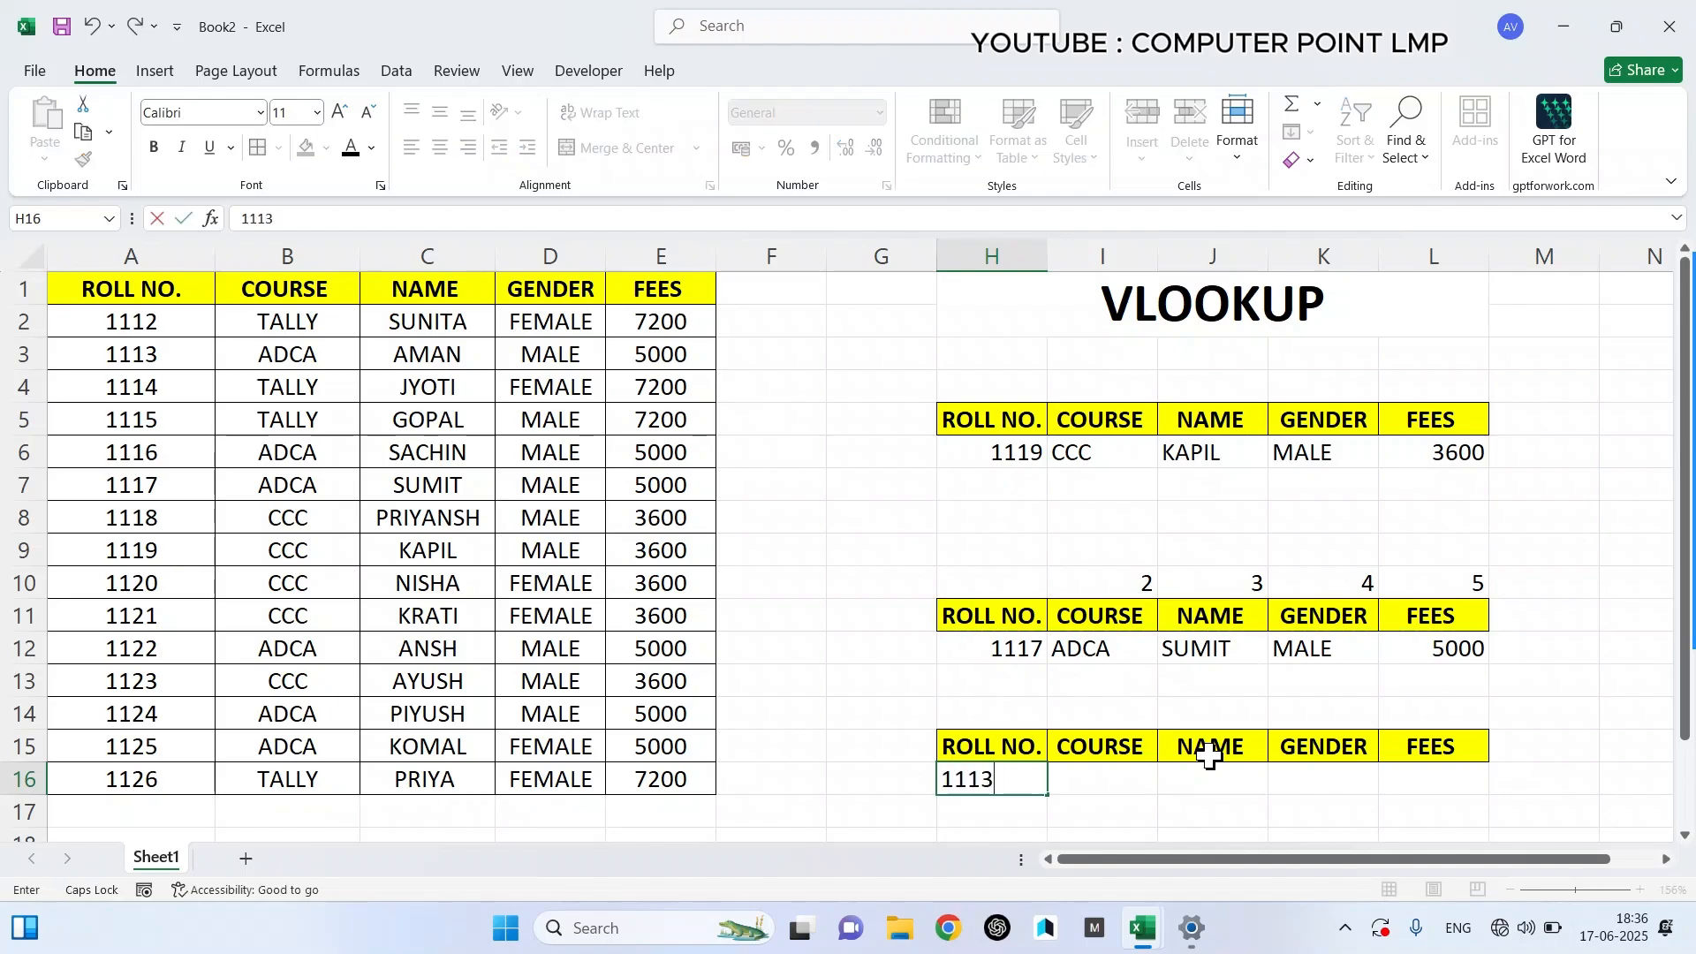
text(13)
key(Tab)
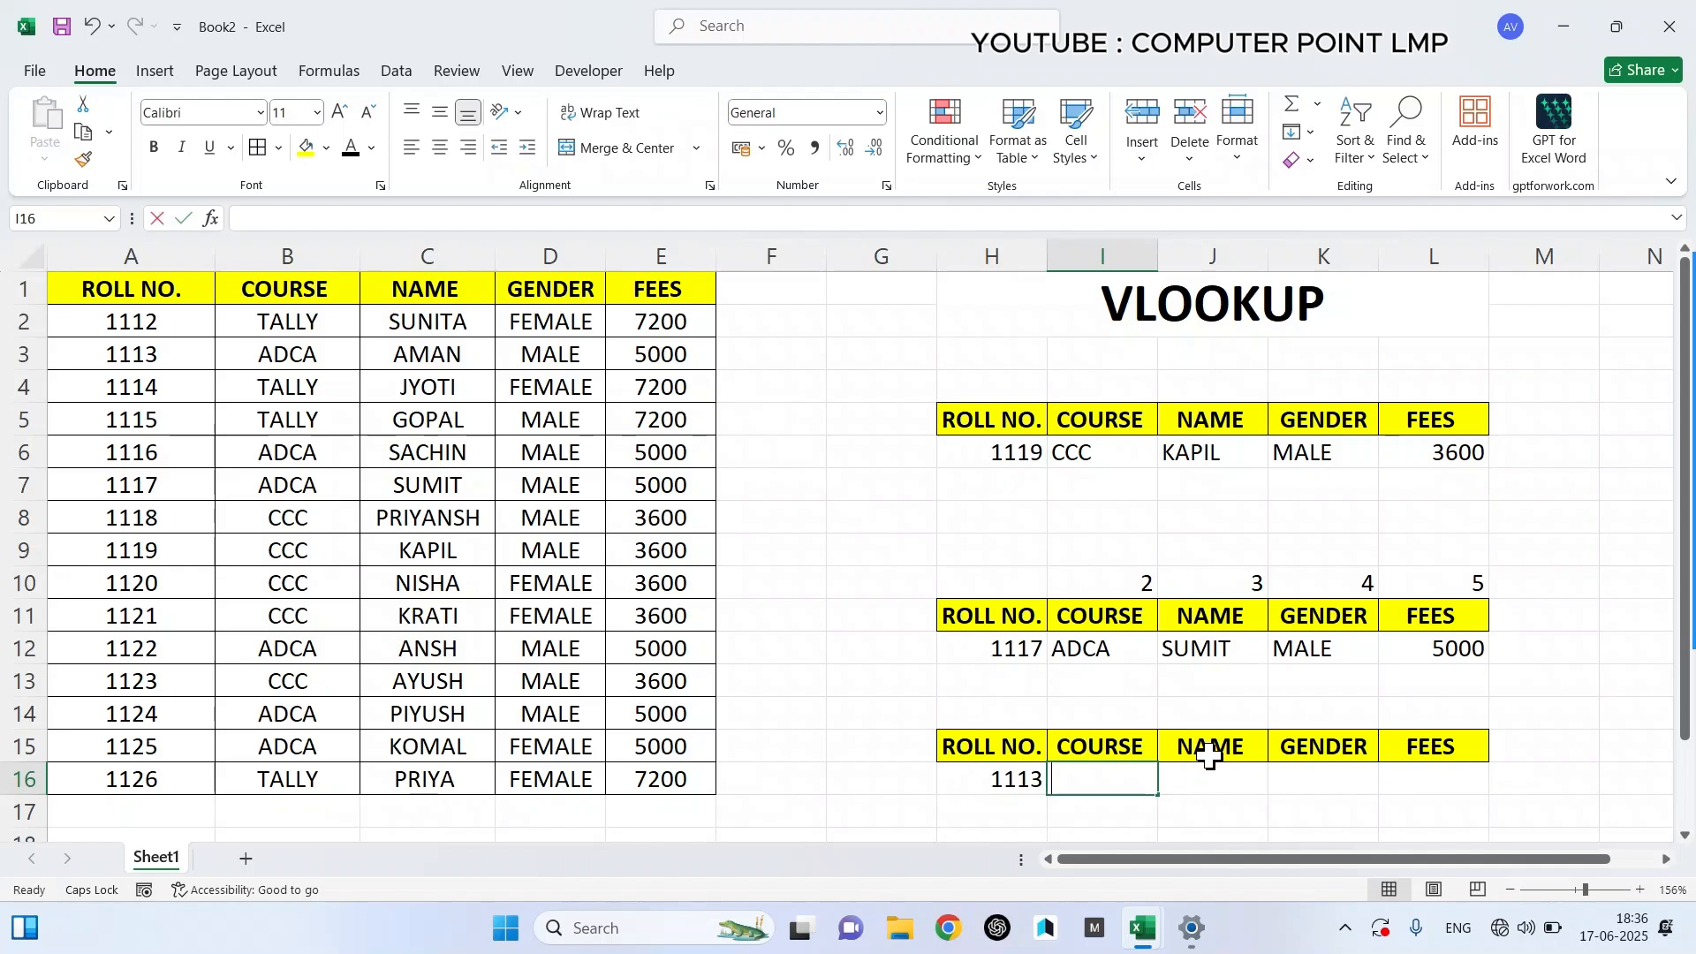
- Enter =VLOOKUP(H16,A1:E16,{2,3,4,5},0) in cell I16 to return course, name, gender and fees with one formula
text(=VLOOKUP()
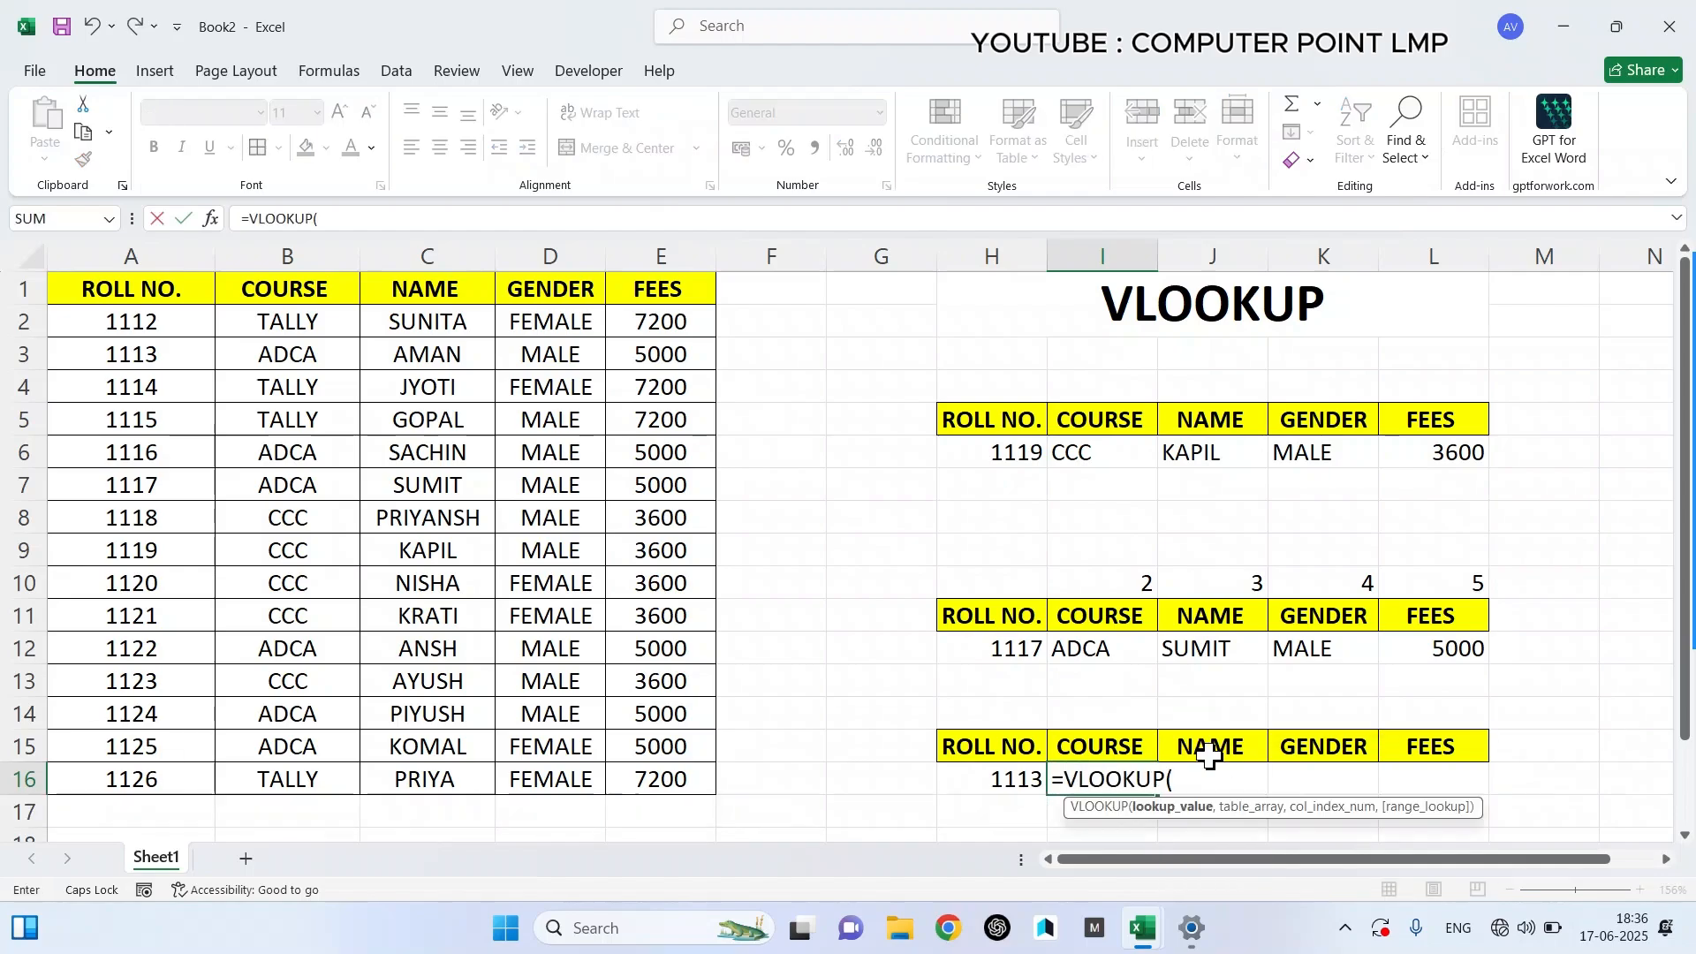
click(1007, 776)
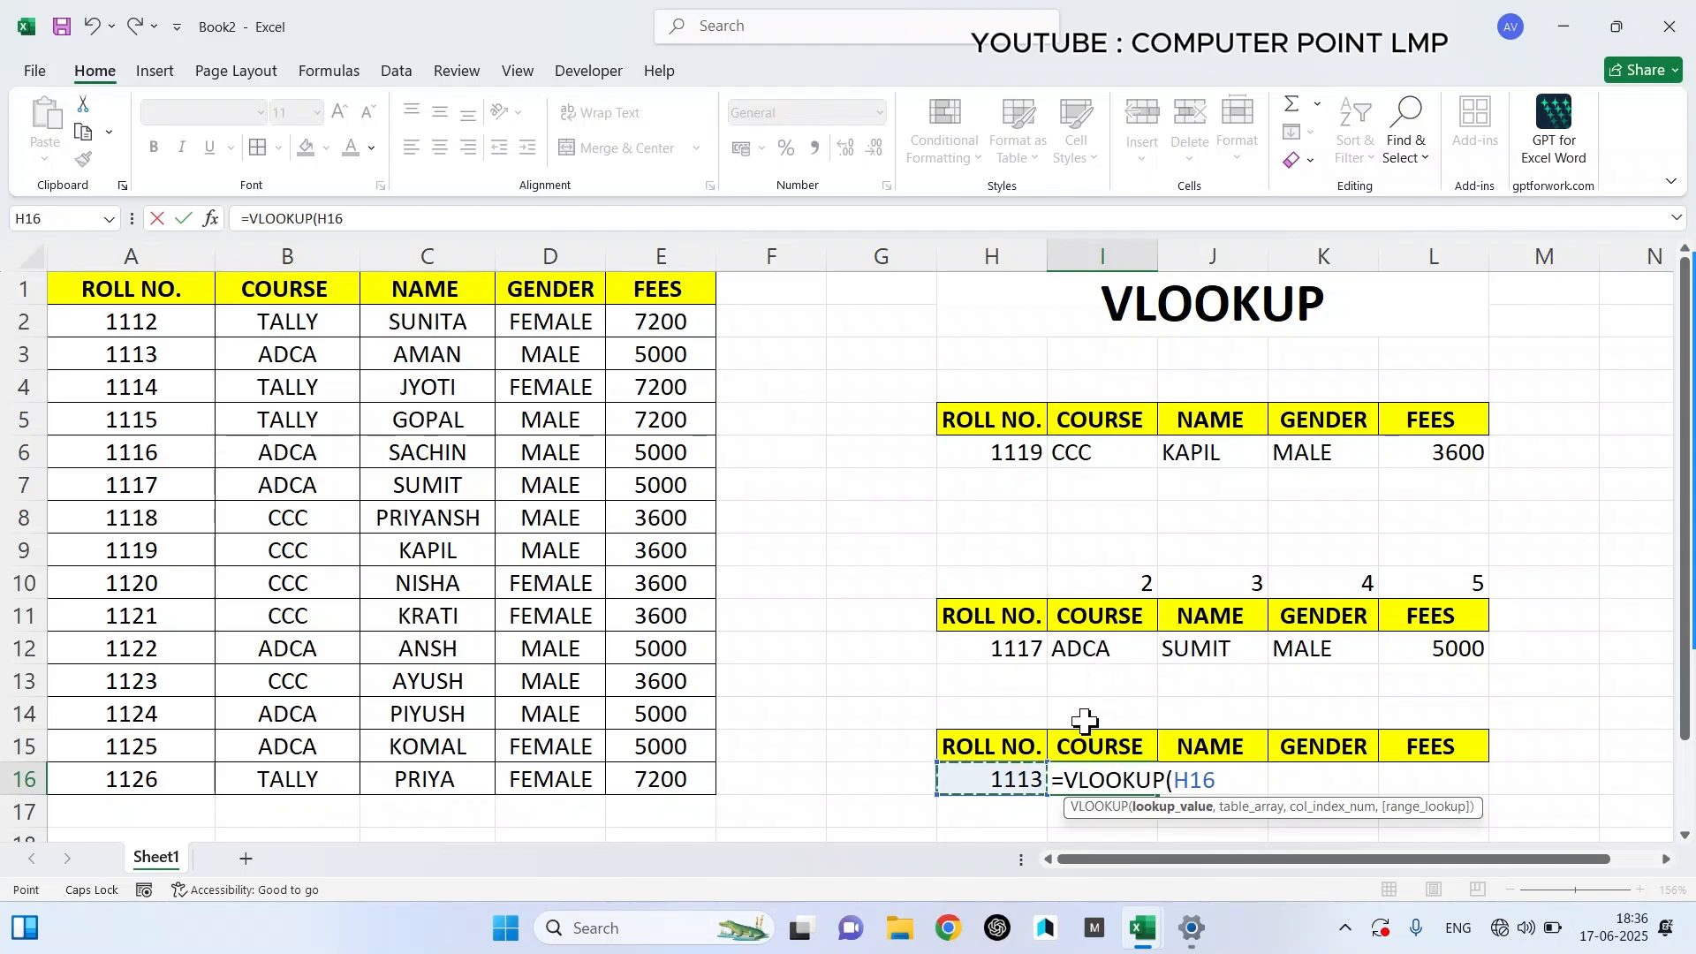
text(,)
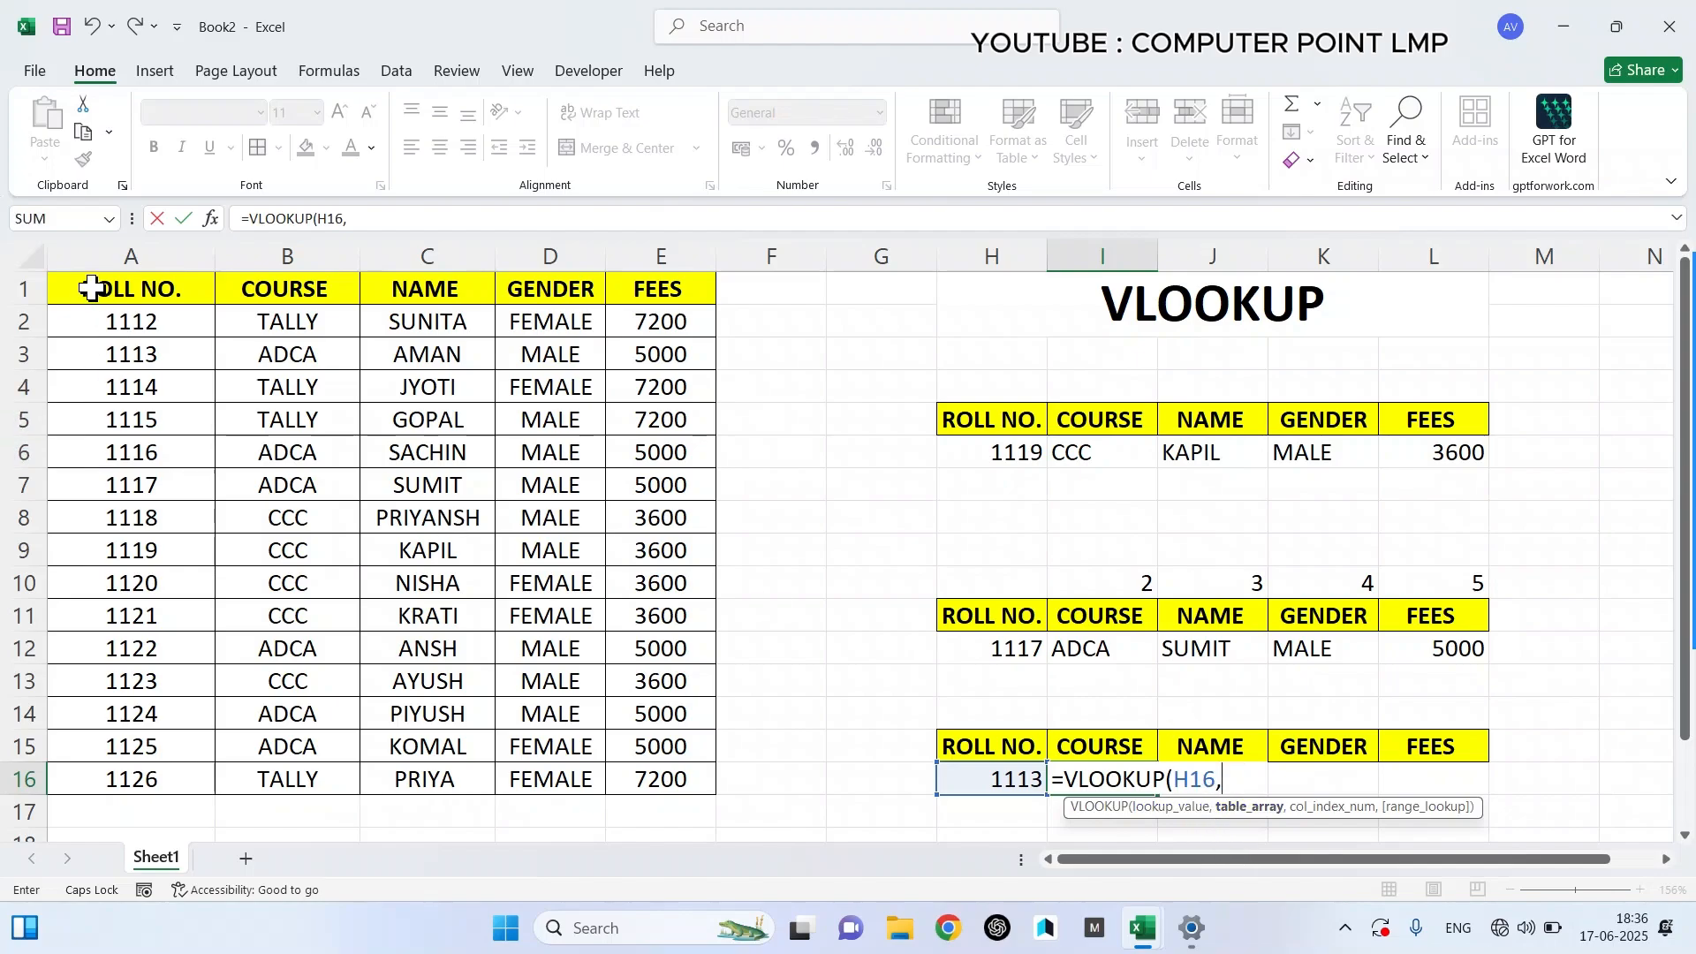
drag(83, 286, 684, 777)
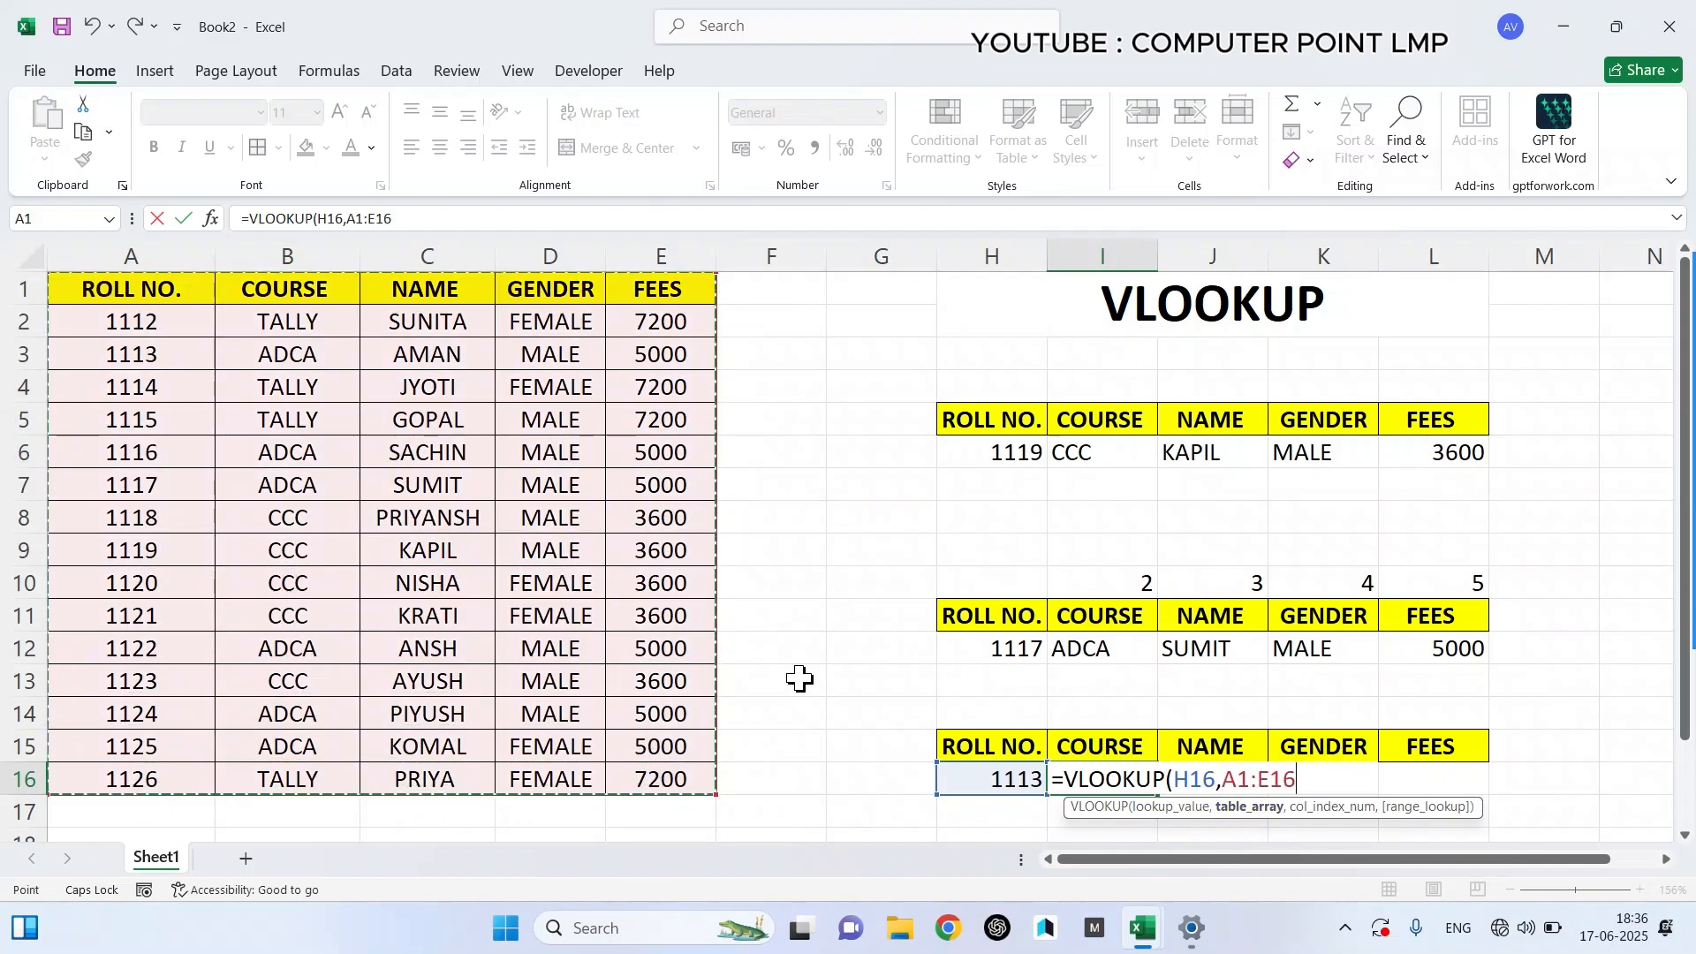
text(,)
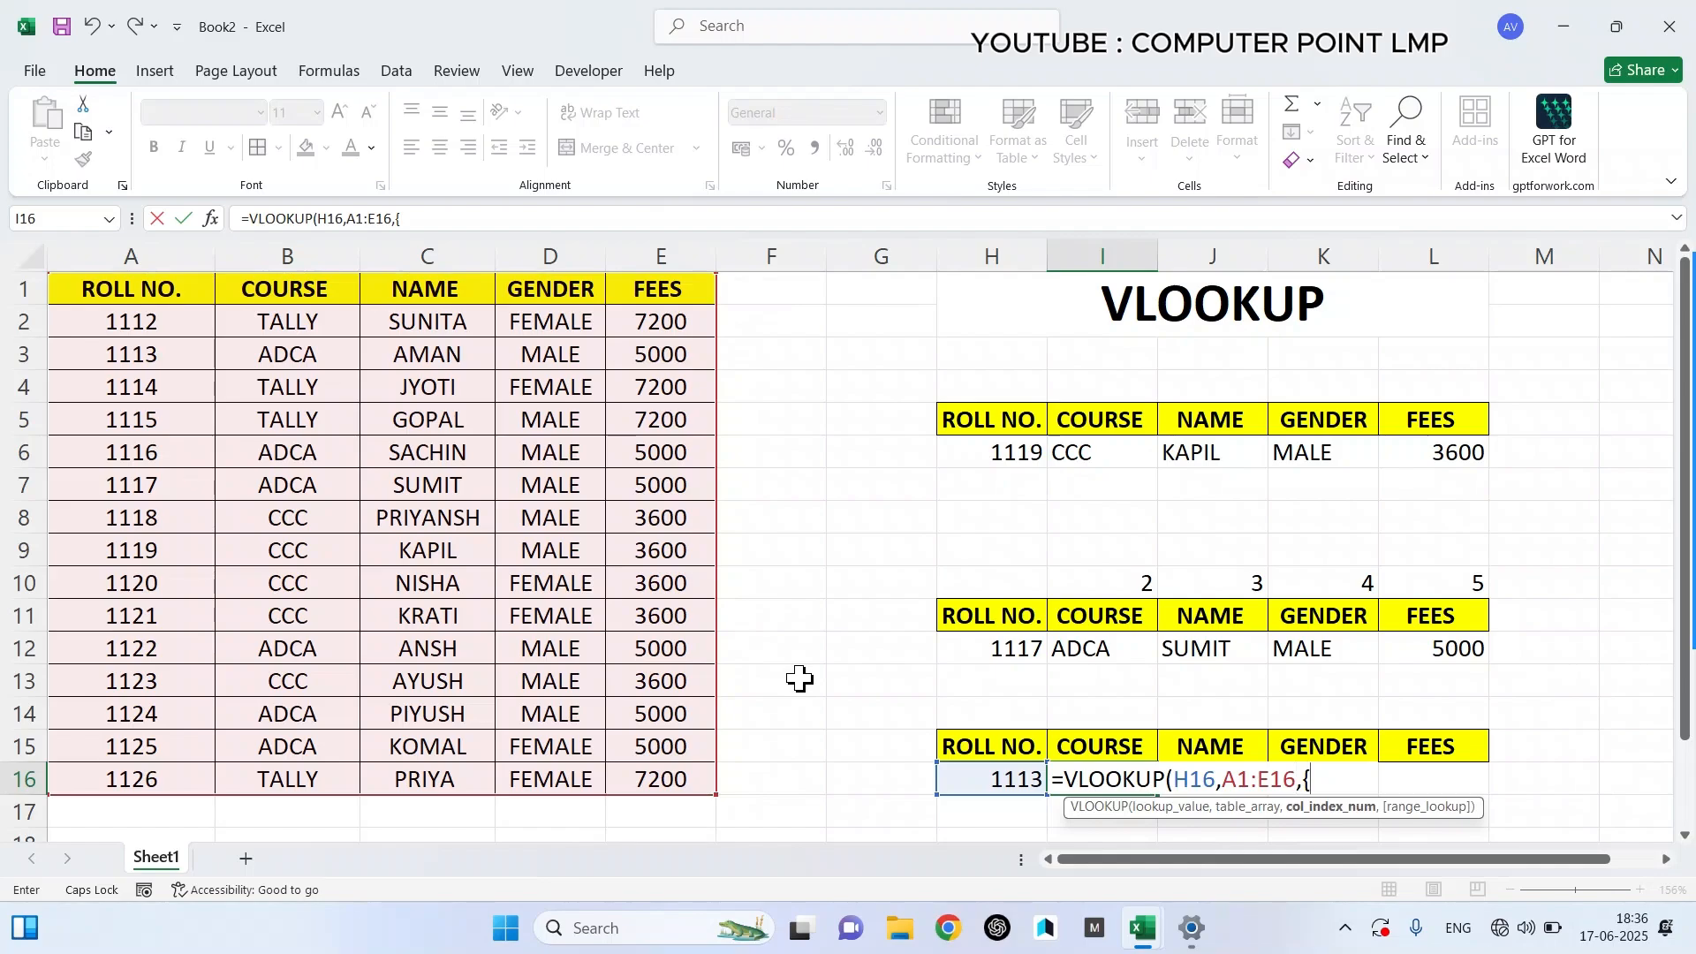
text({2,3,4,5)
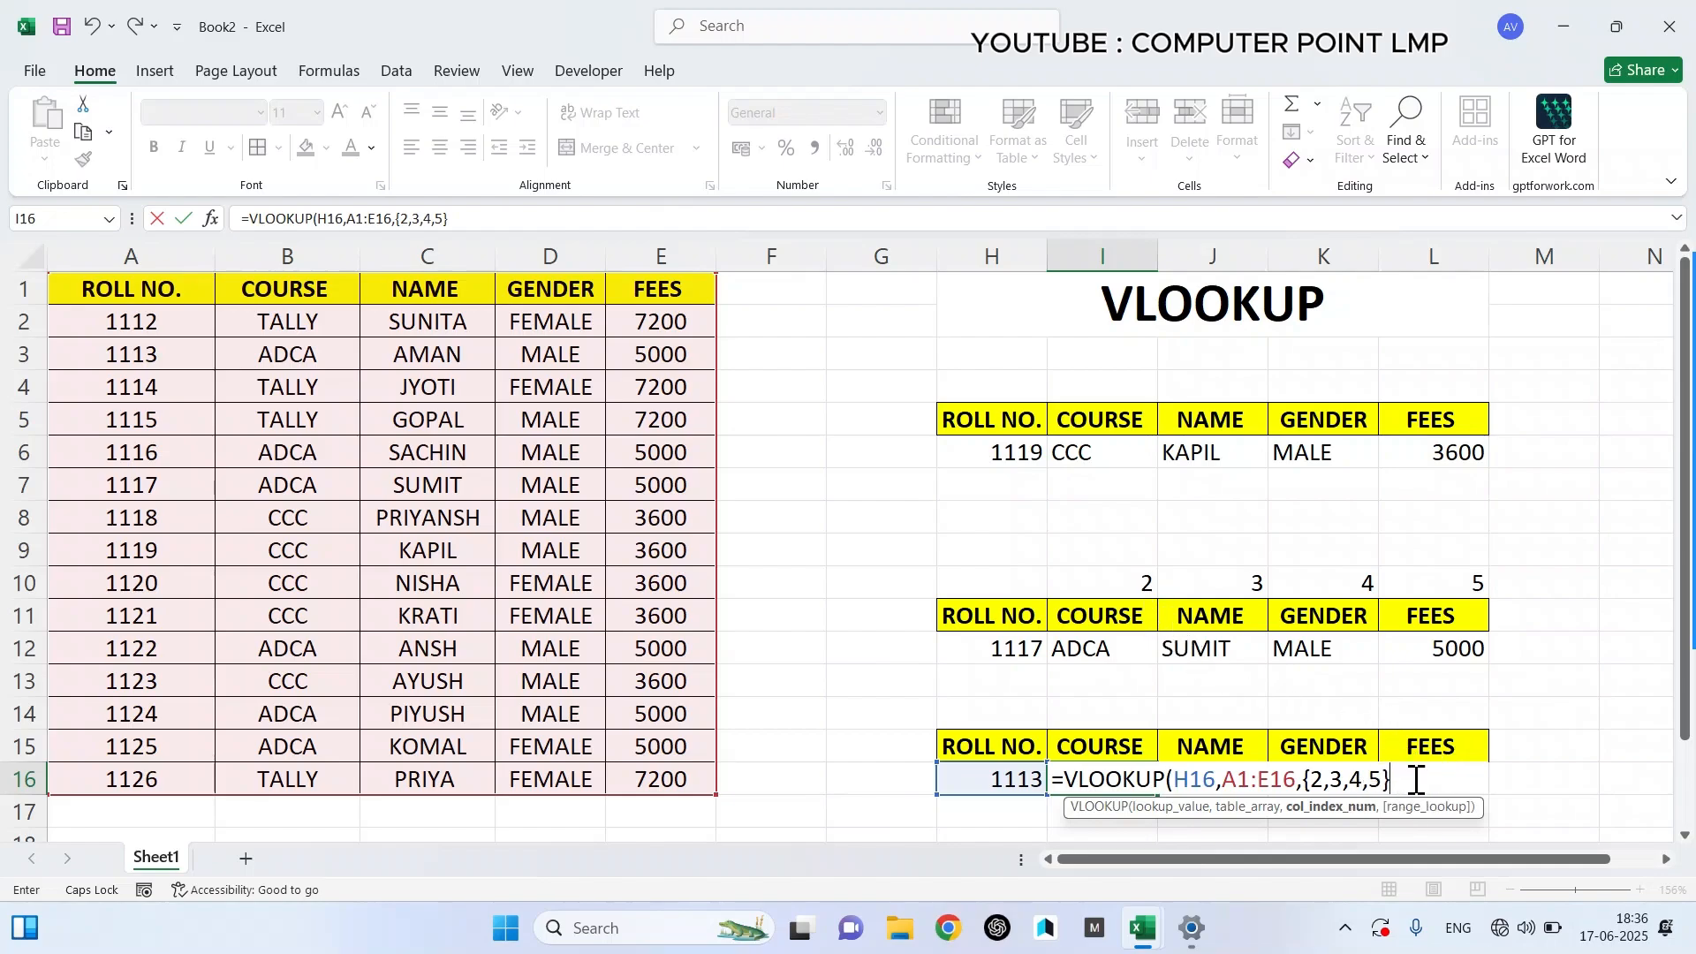
text(,)
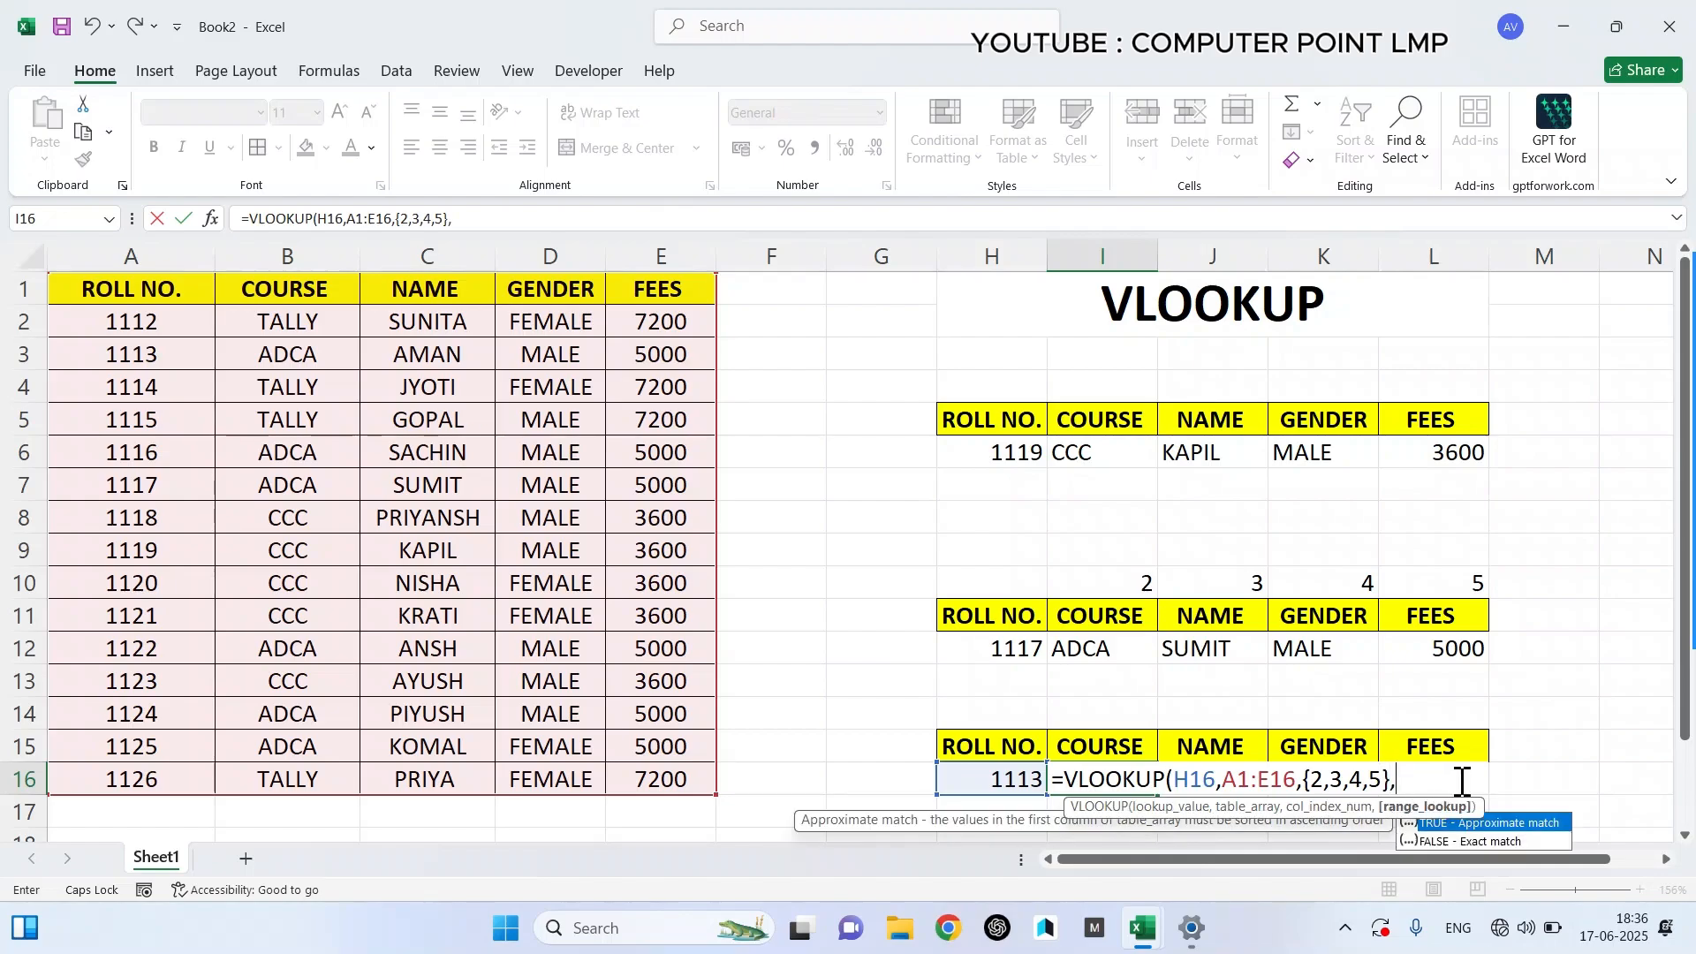
text(0))
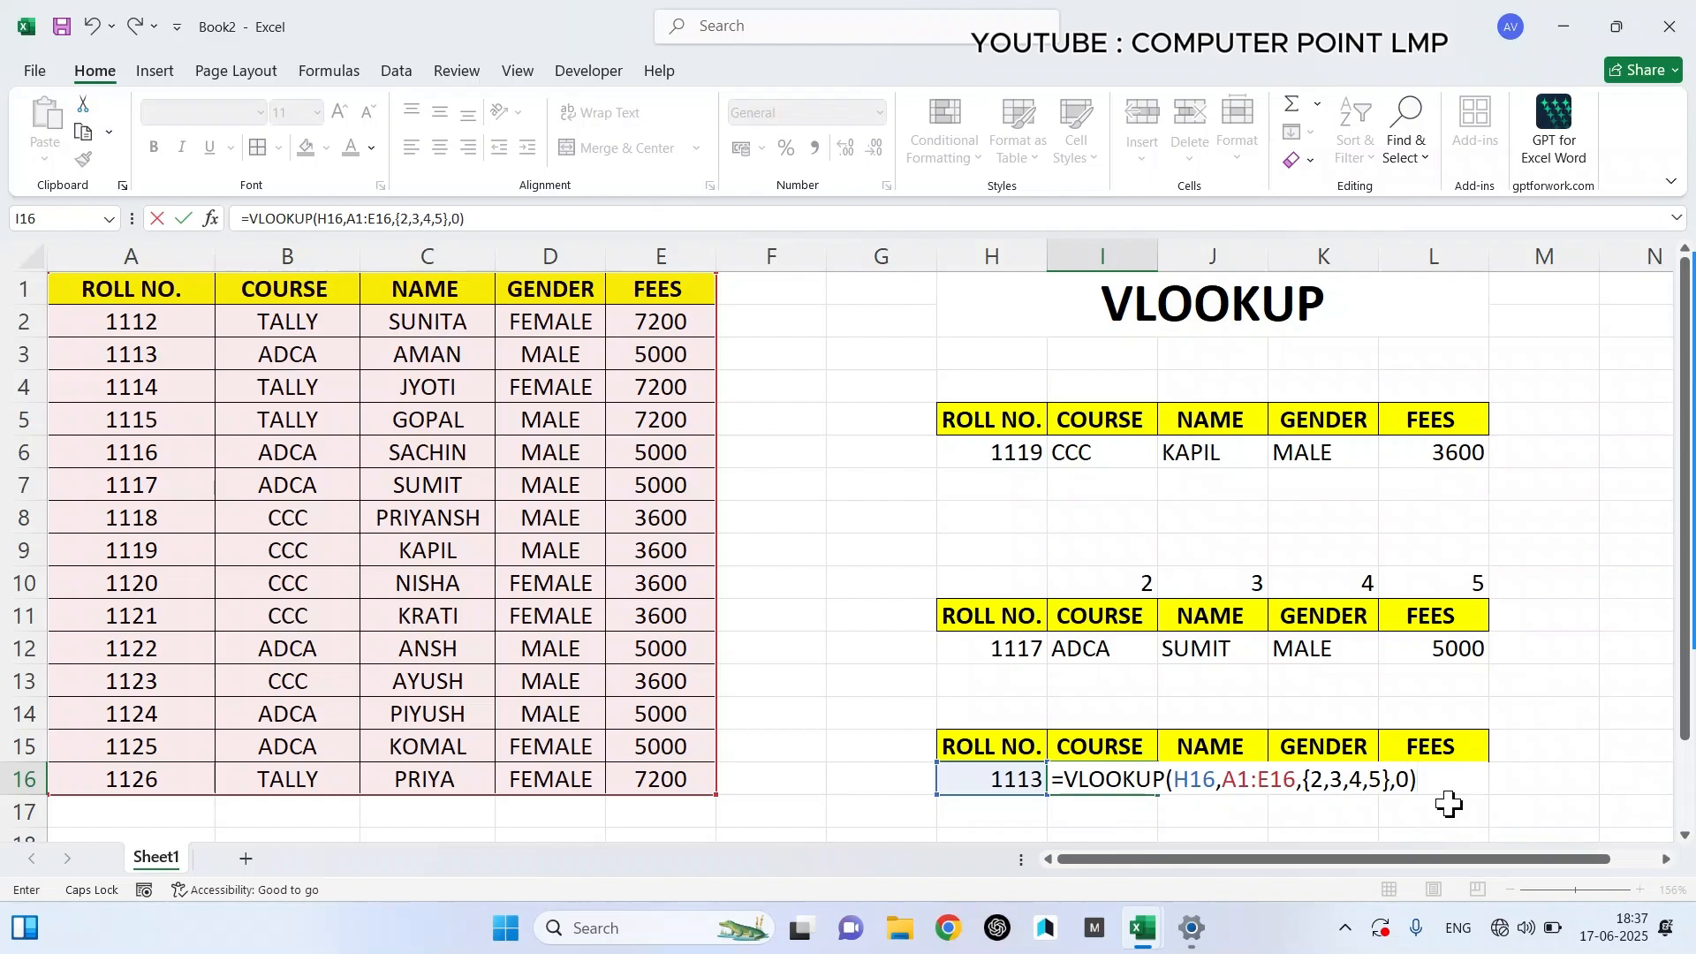
key(Return)
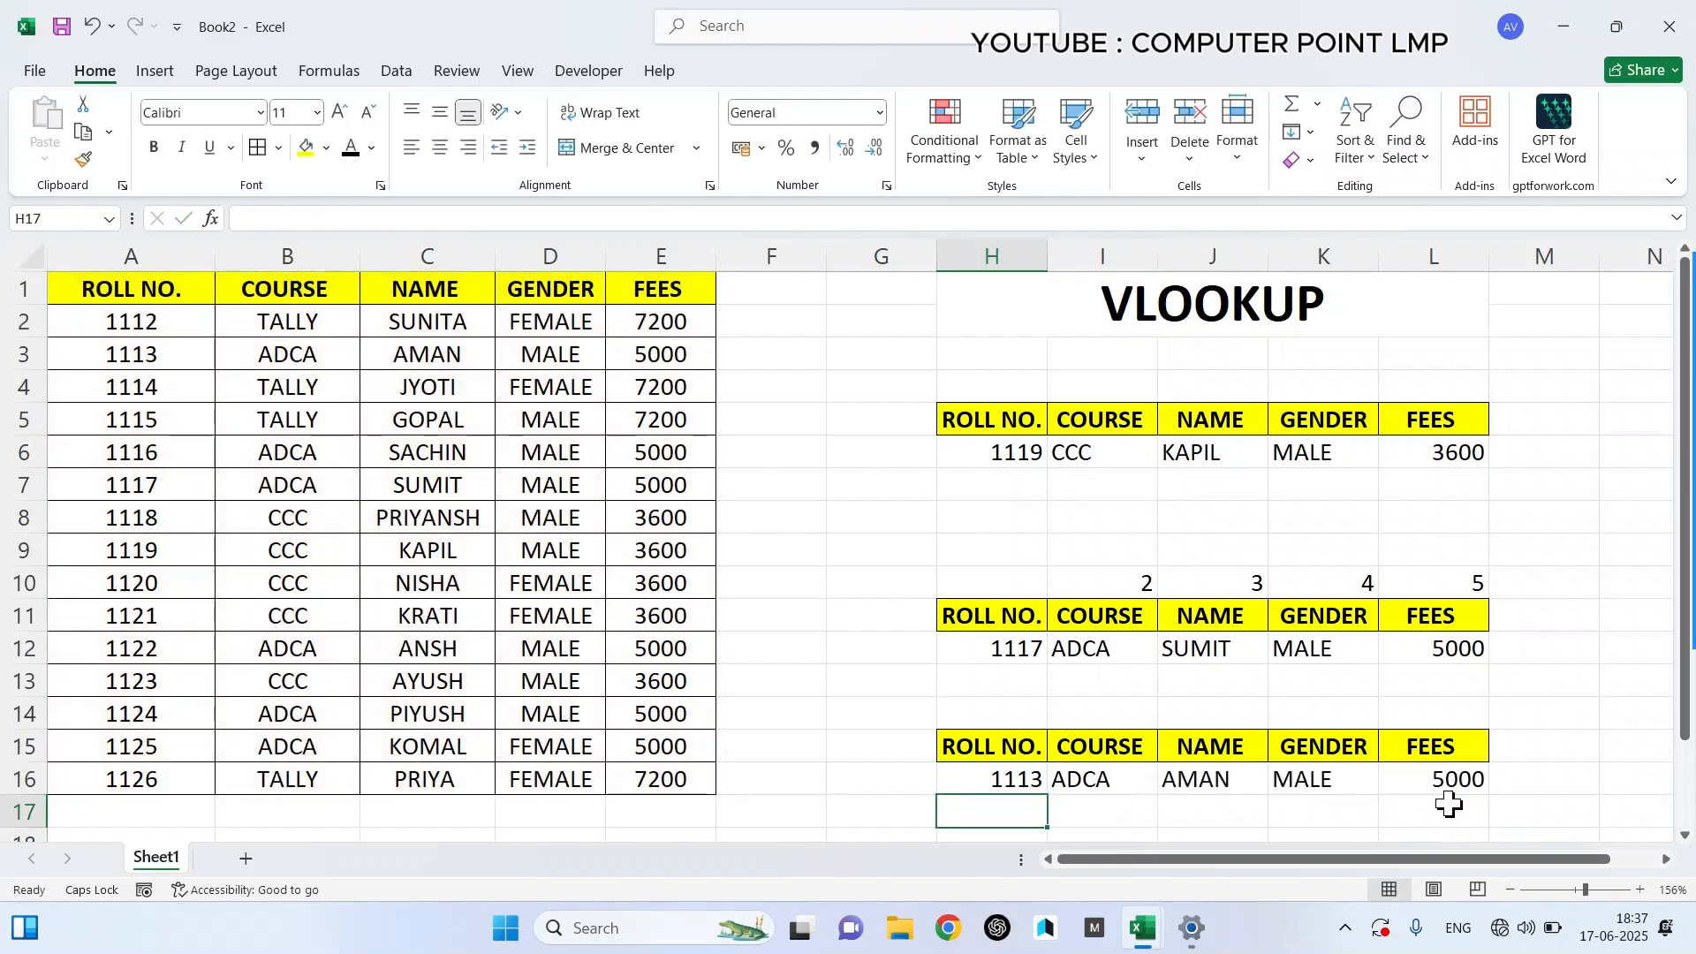
- Compare the VLOOKUP formulas in I6, I12 and I16, examining how each one supplies its column index, including the array in I16
click(1109, 495)
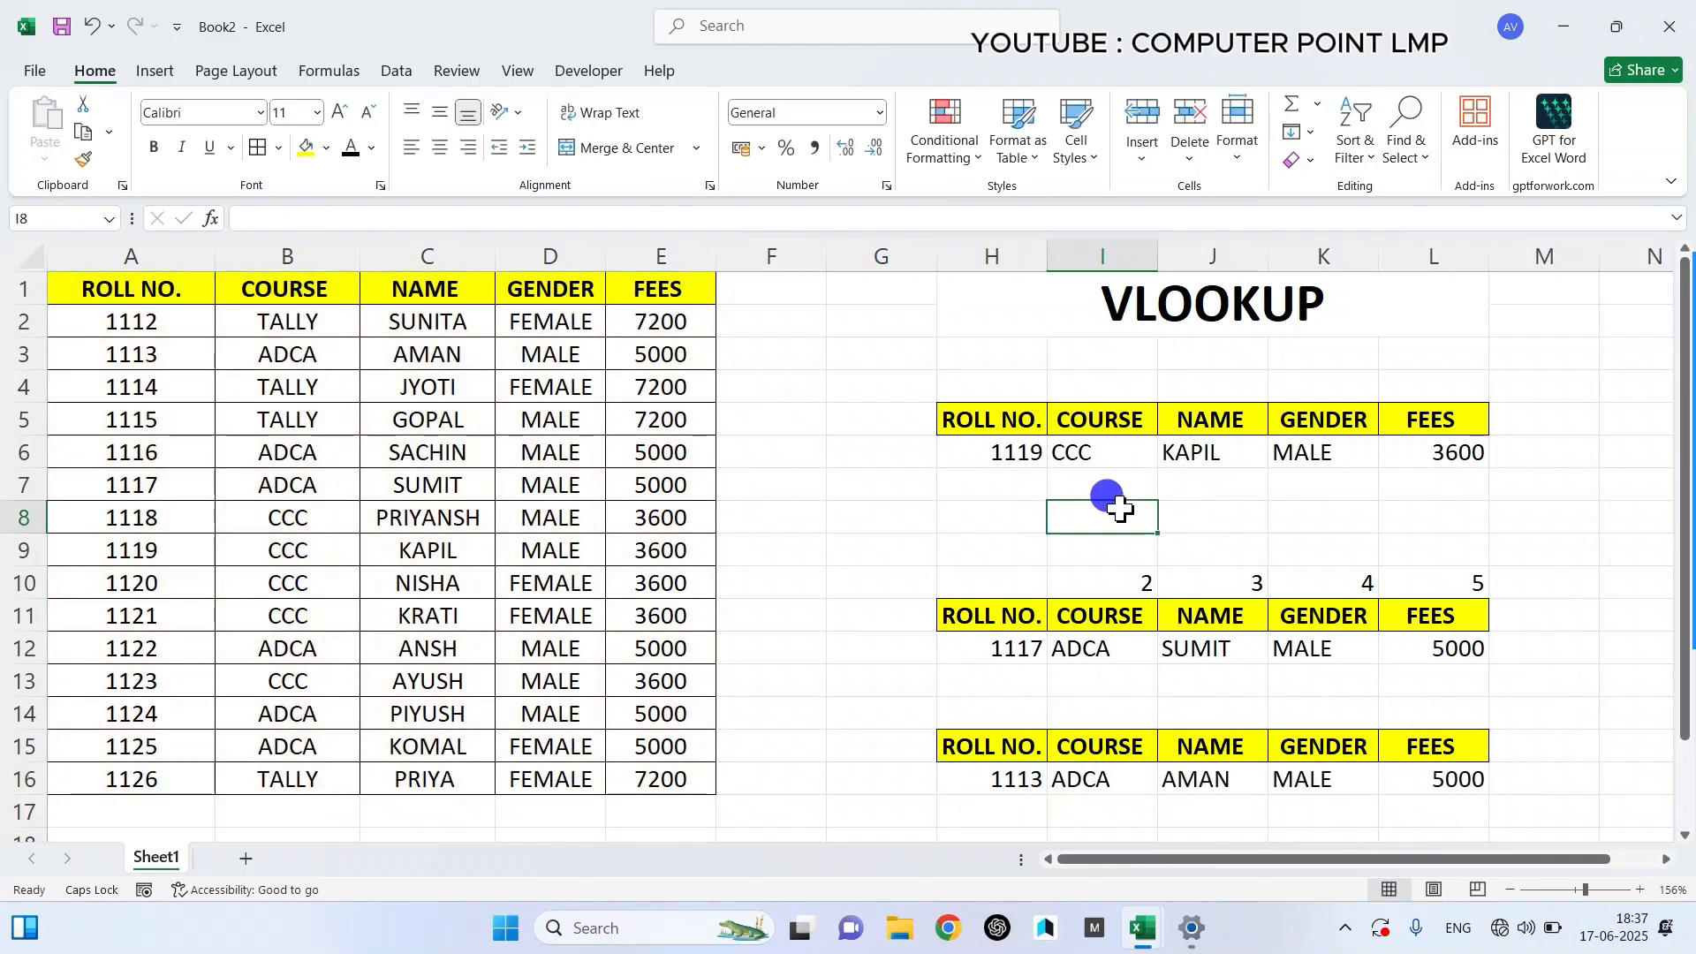
click(1091, 451)
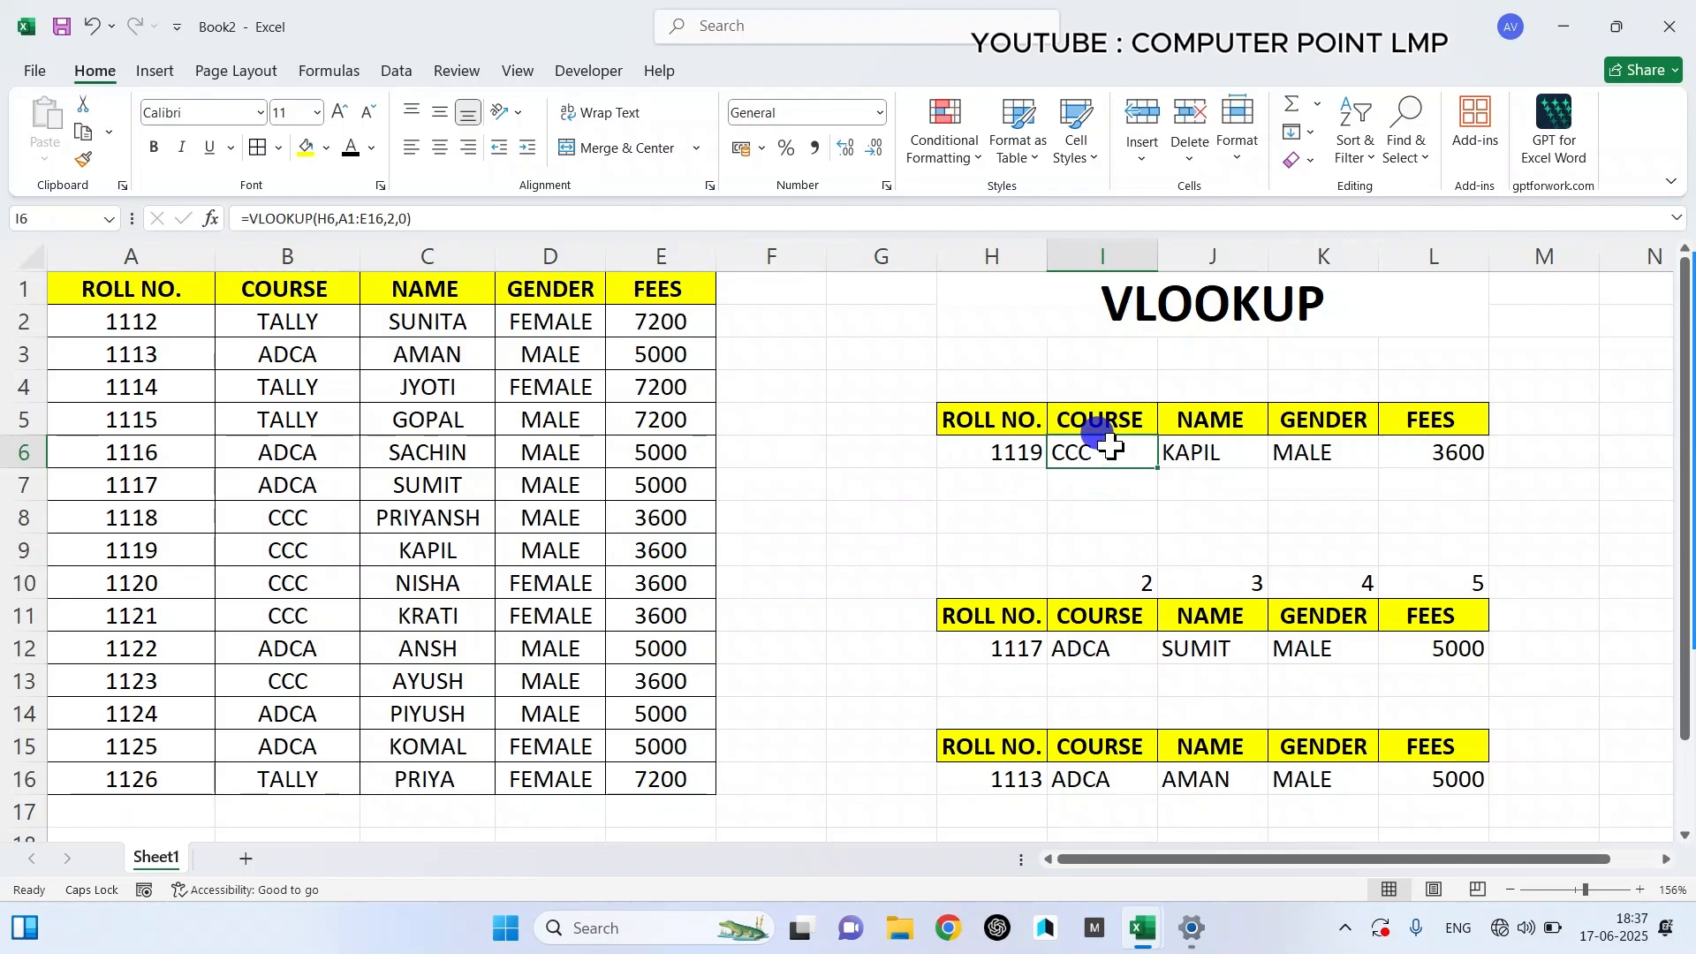
double_click(1097, 454)
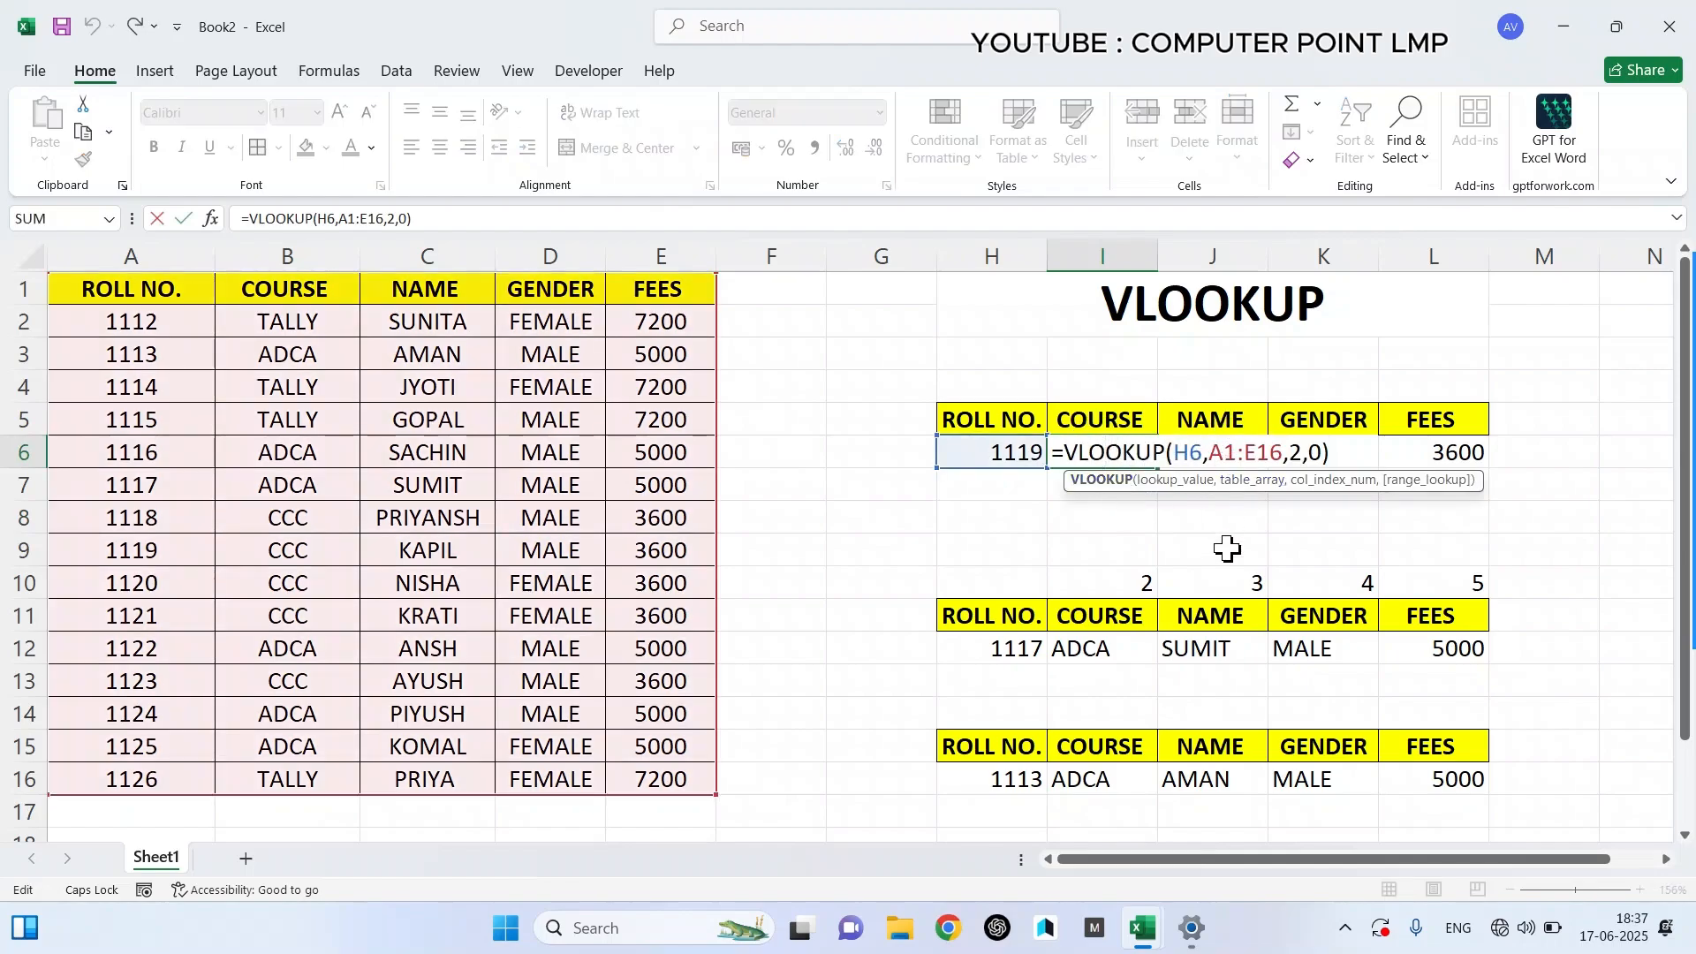
key(Return)
double_click(1089, 648)
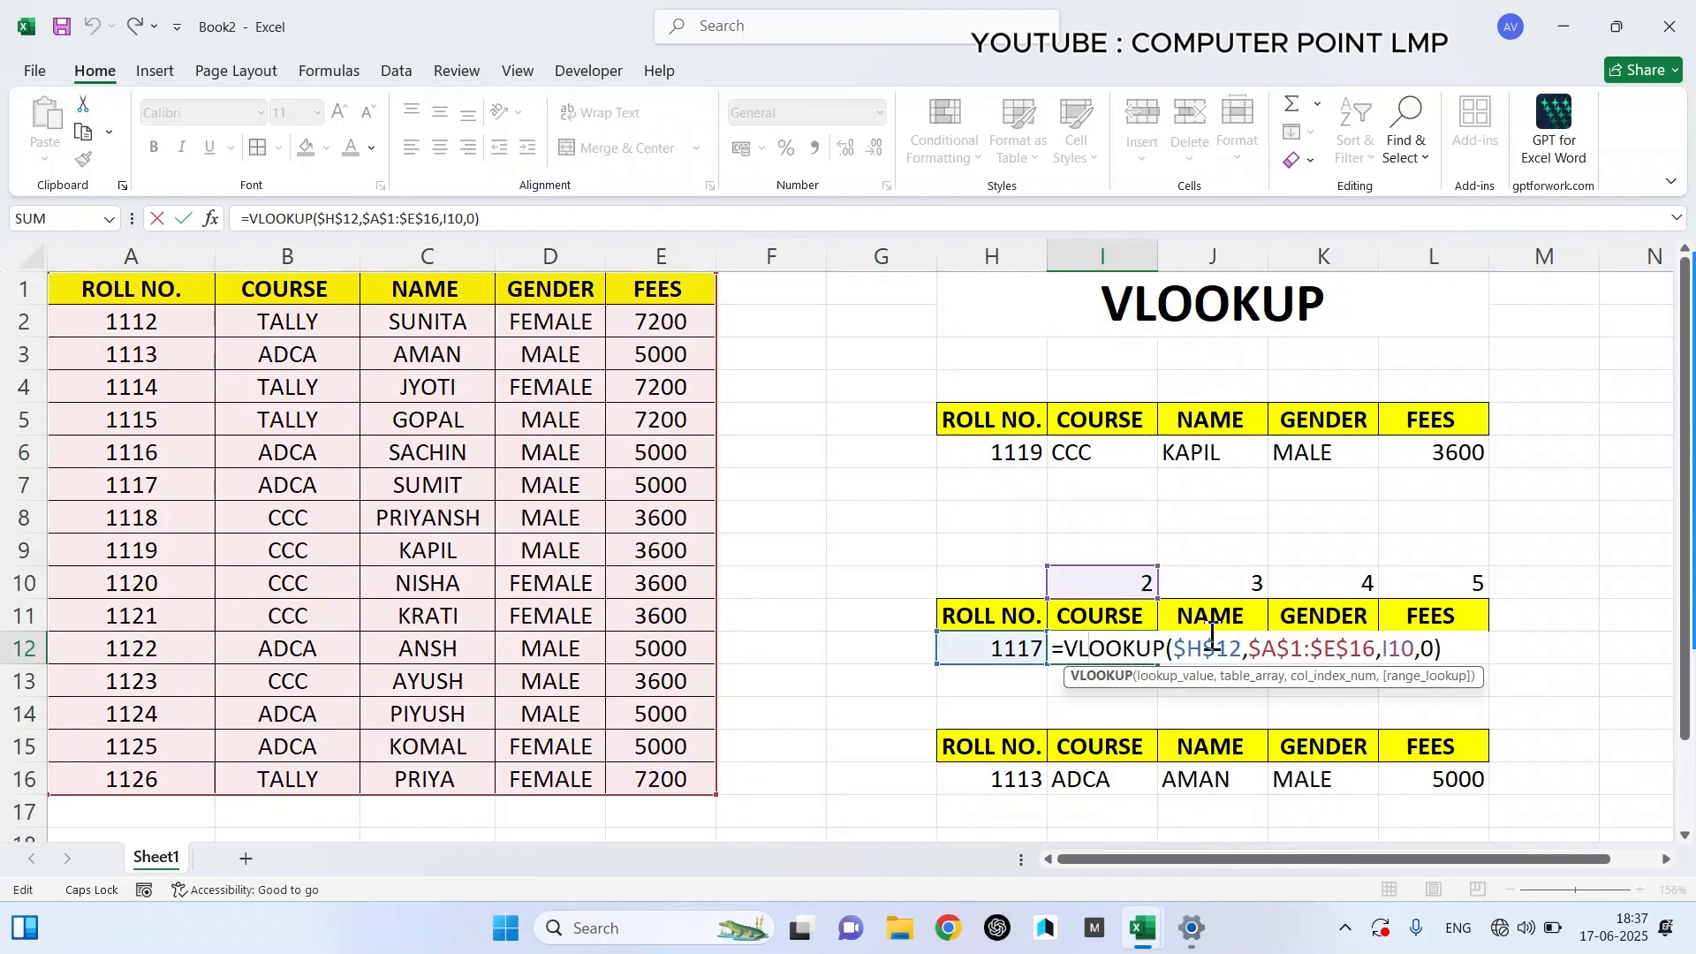
key(Return)
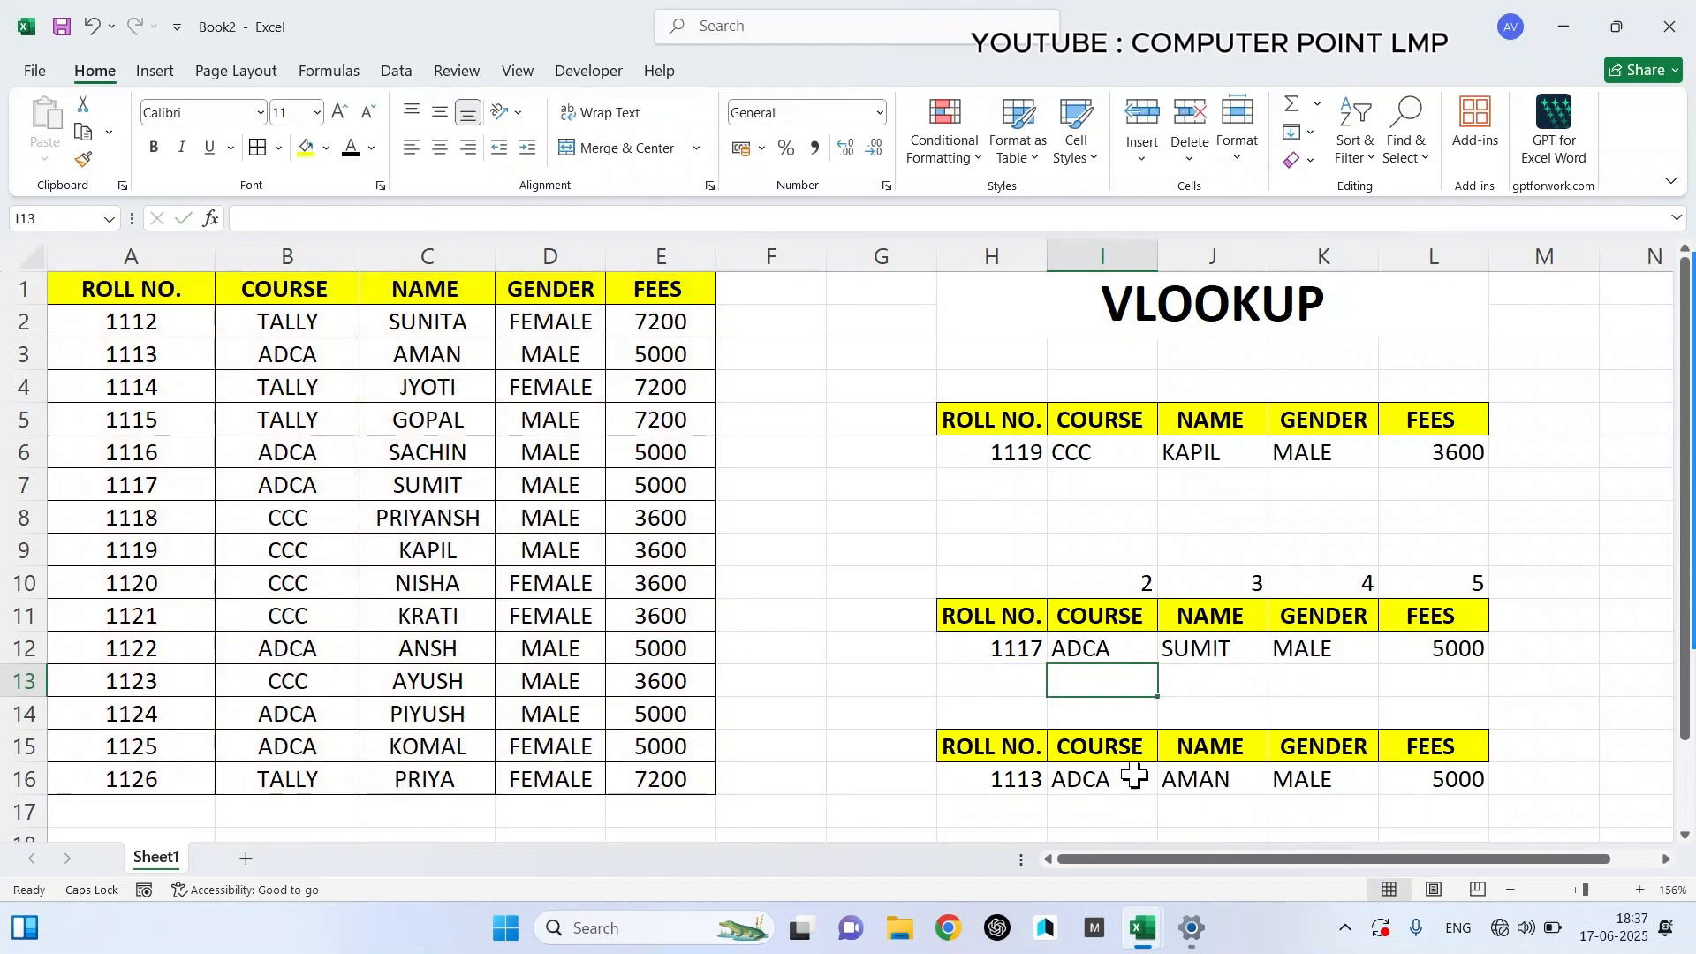
double_click(1131, 776)
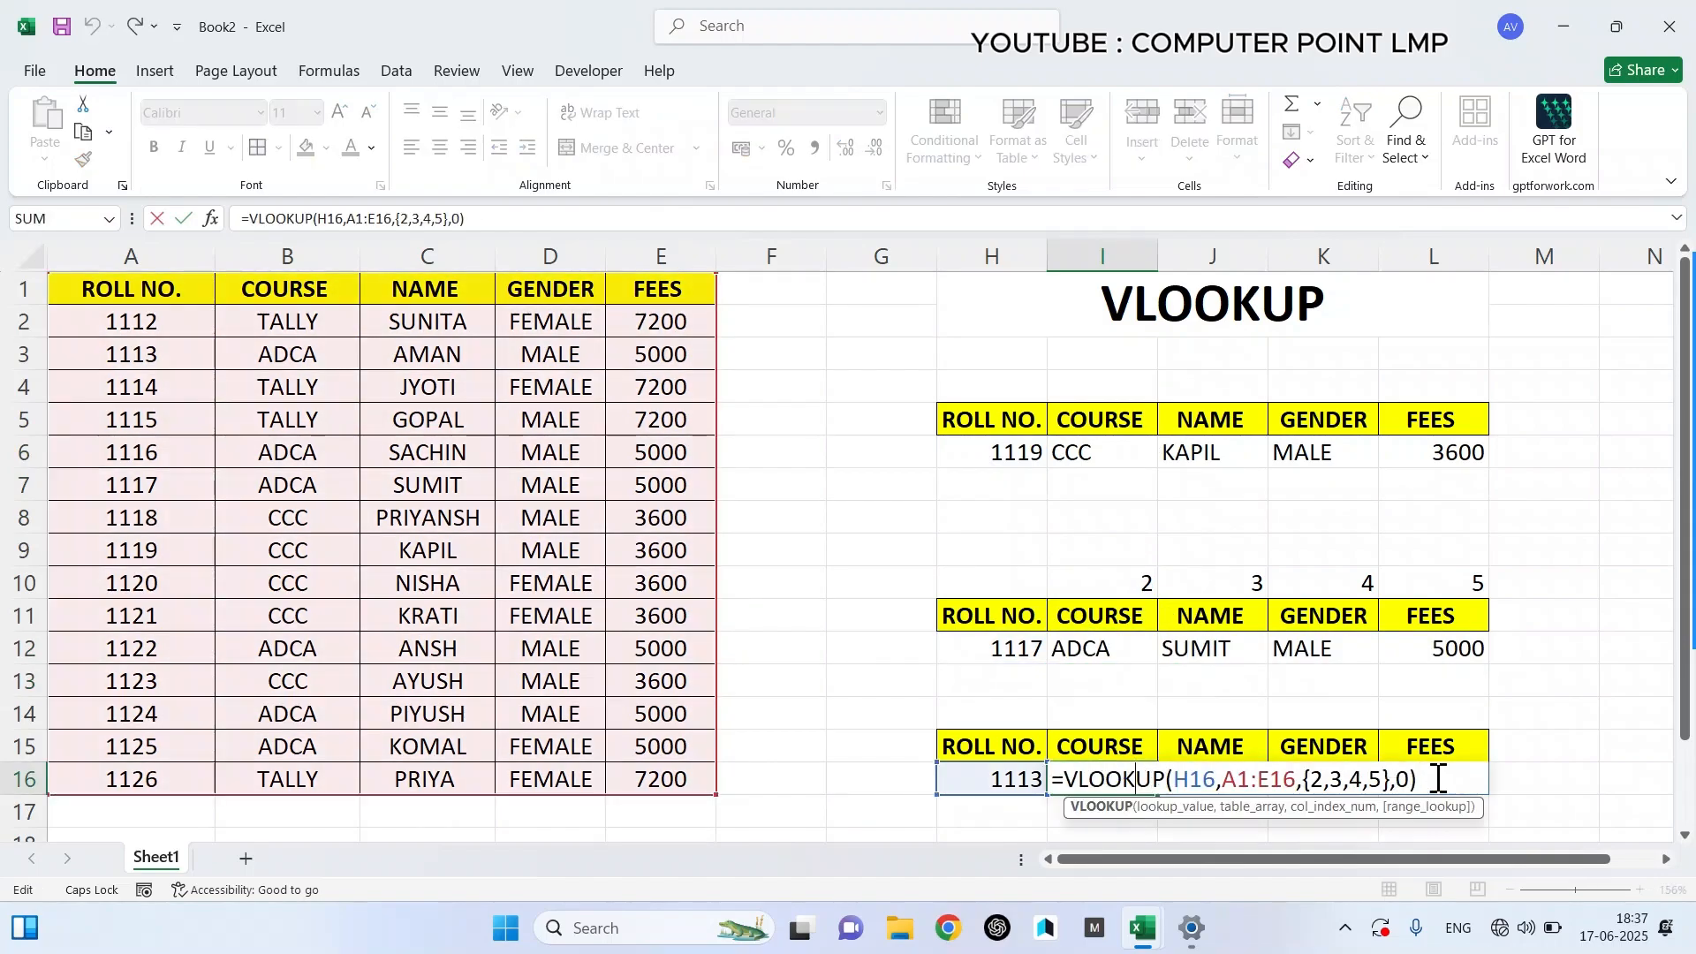
key(Return)
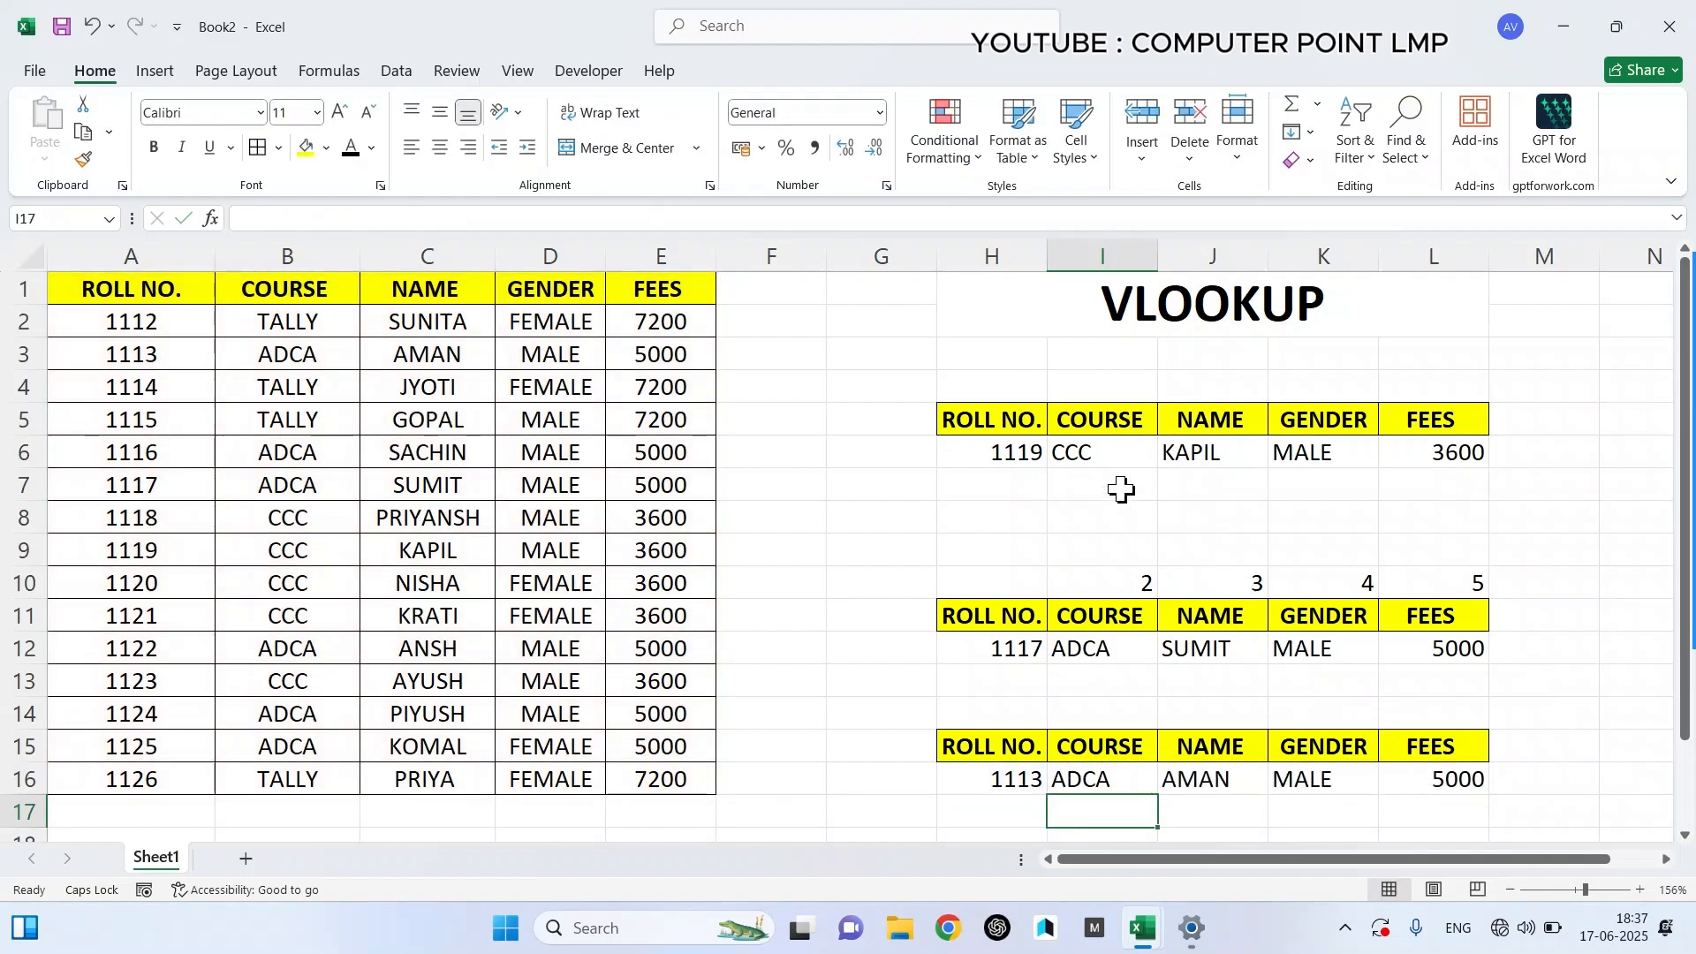
click(765, 298)
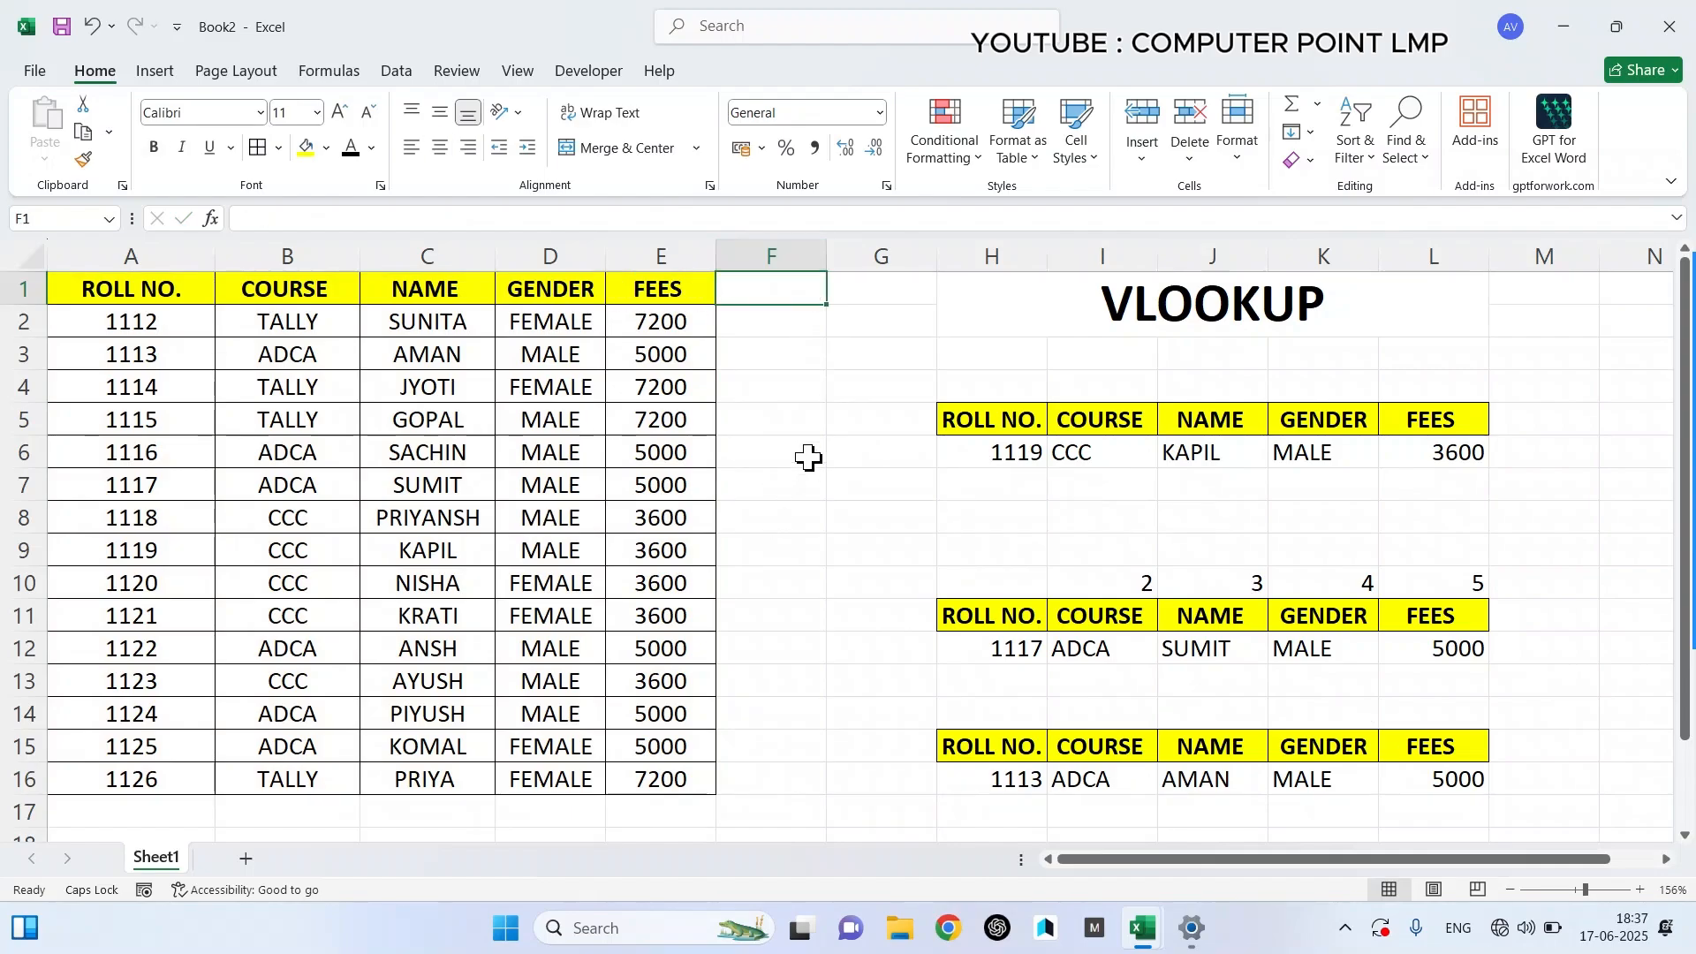
double_click(1123, 779)
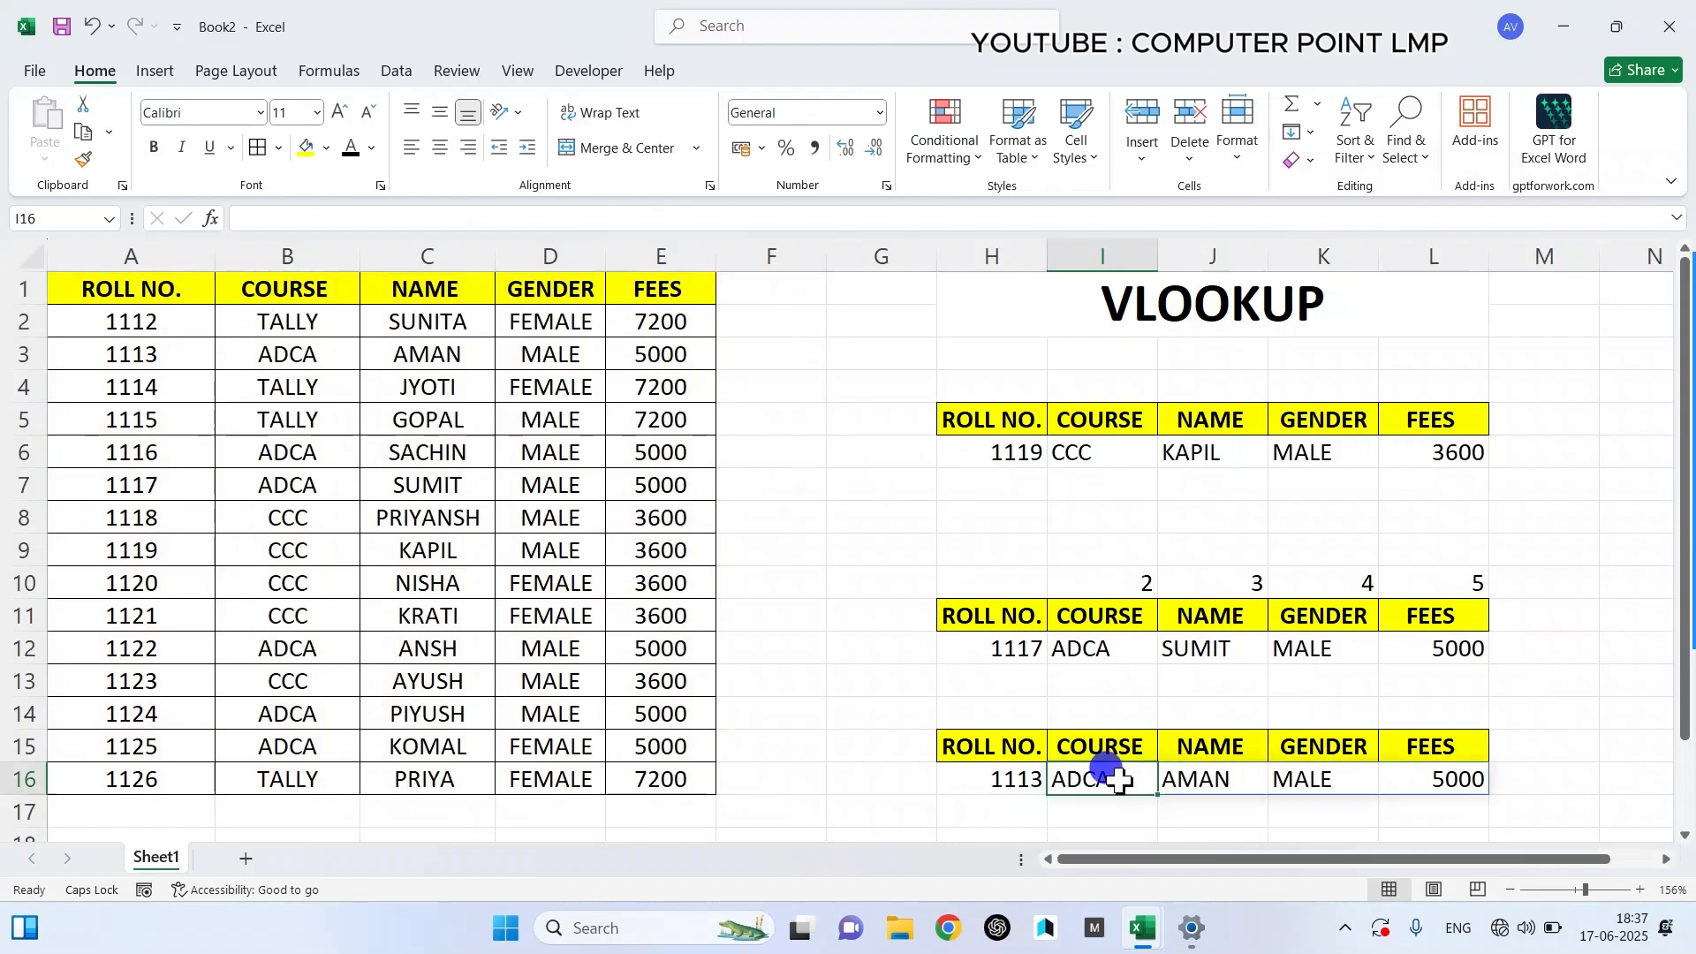
click(1384, 780)
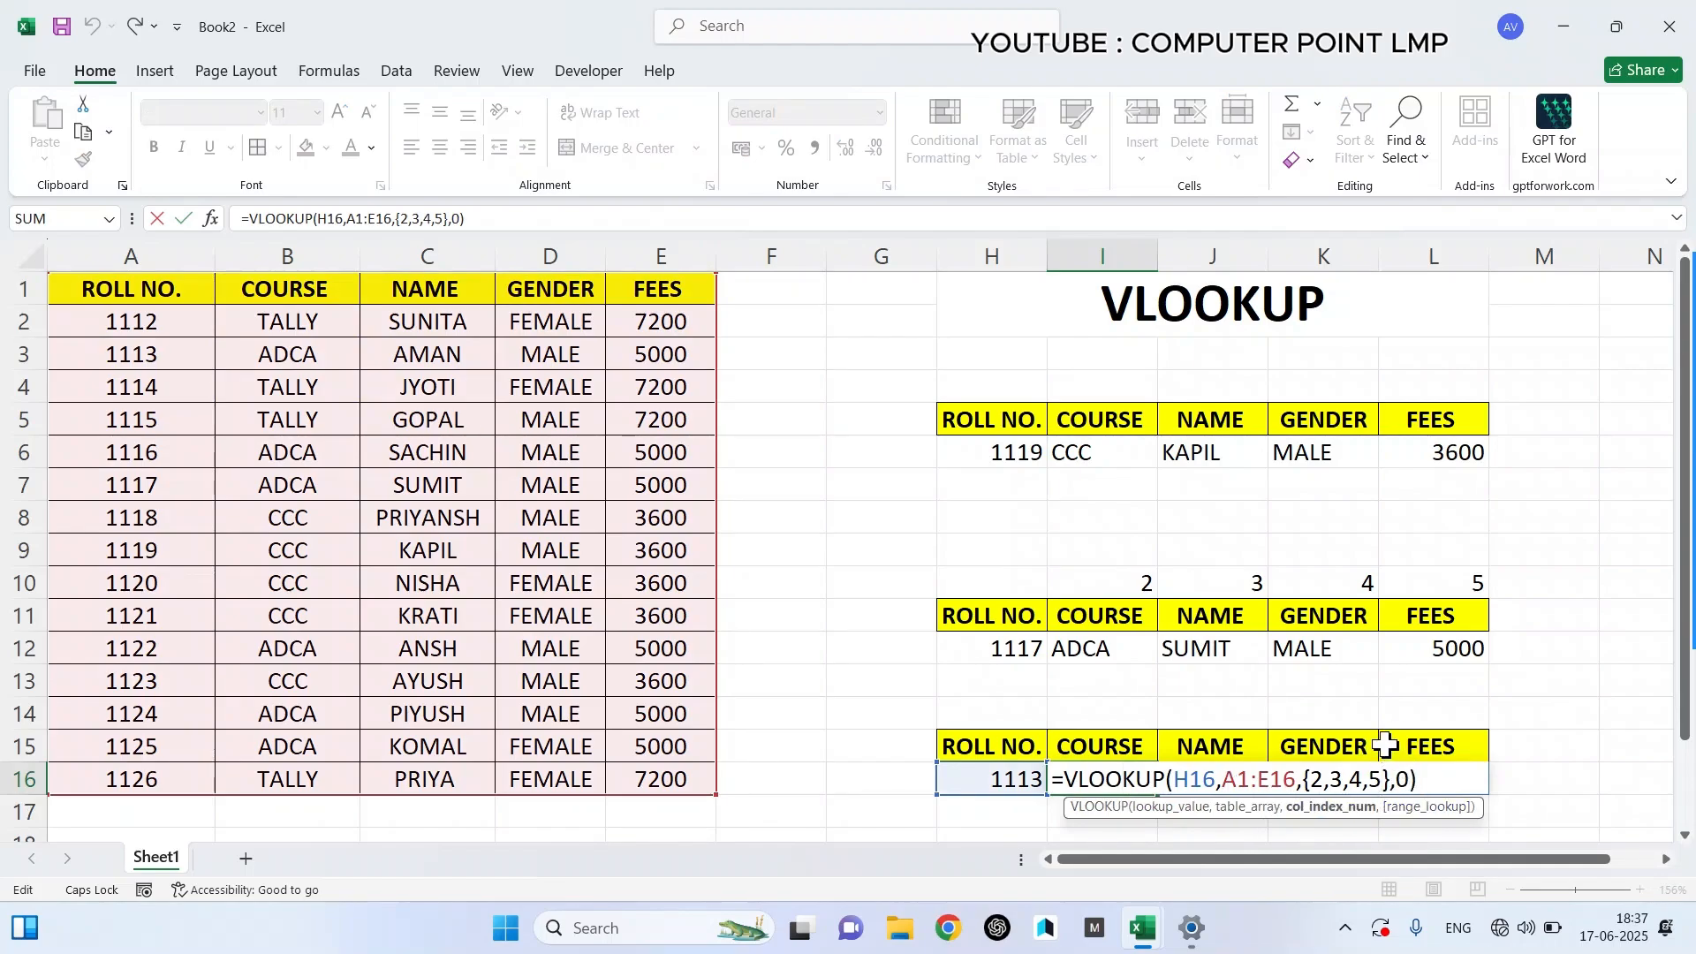
key(Return)
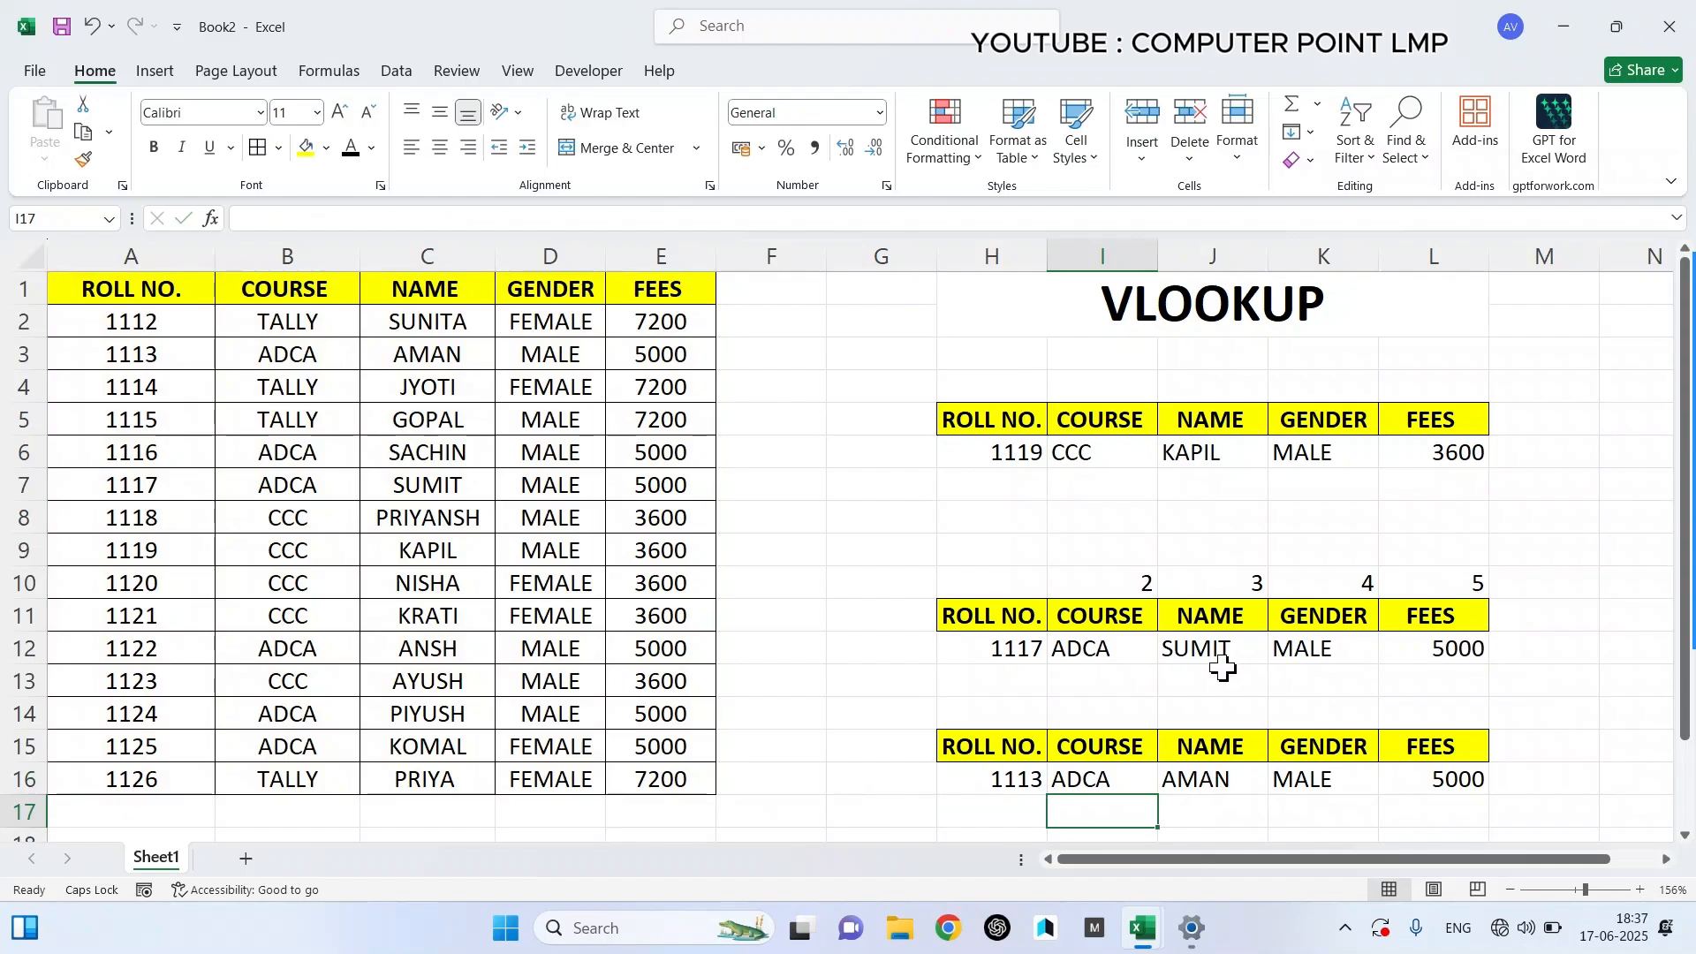
- Review the source record in A5:E5 against the layout of the first lookup table in H5:L6
click(865, 427)
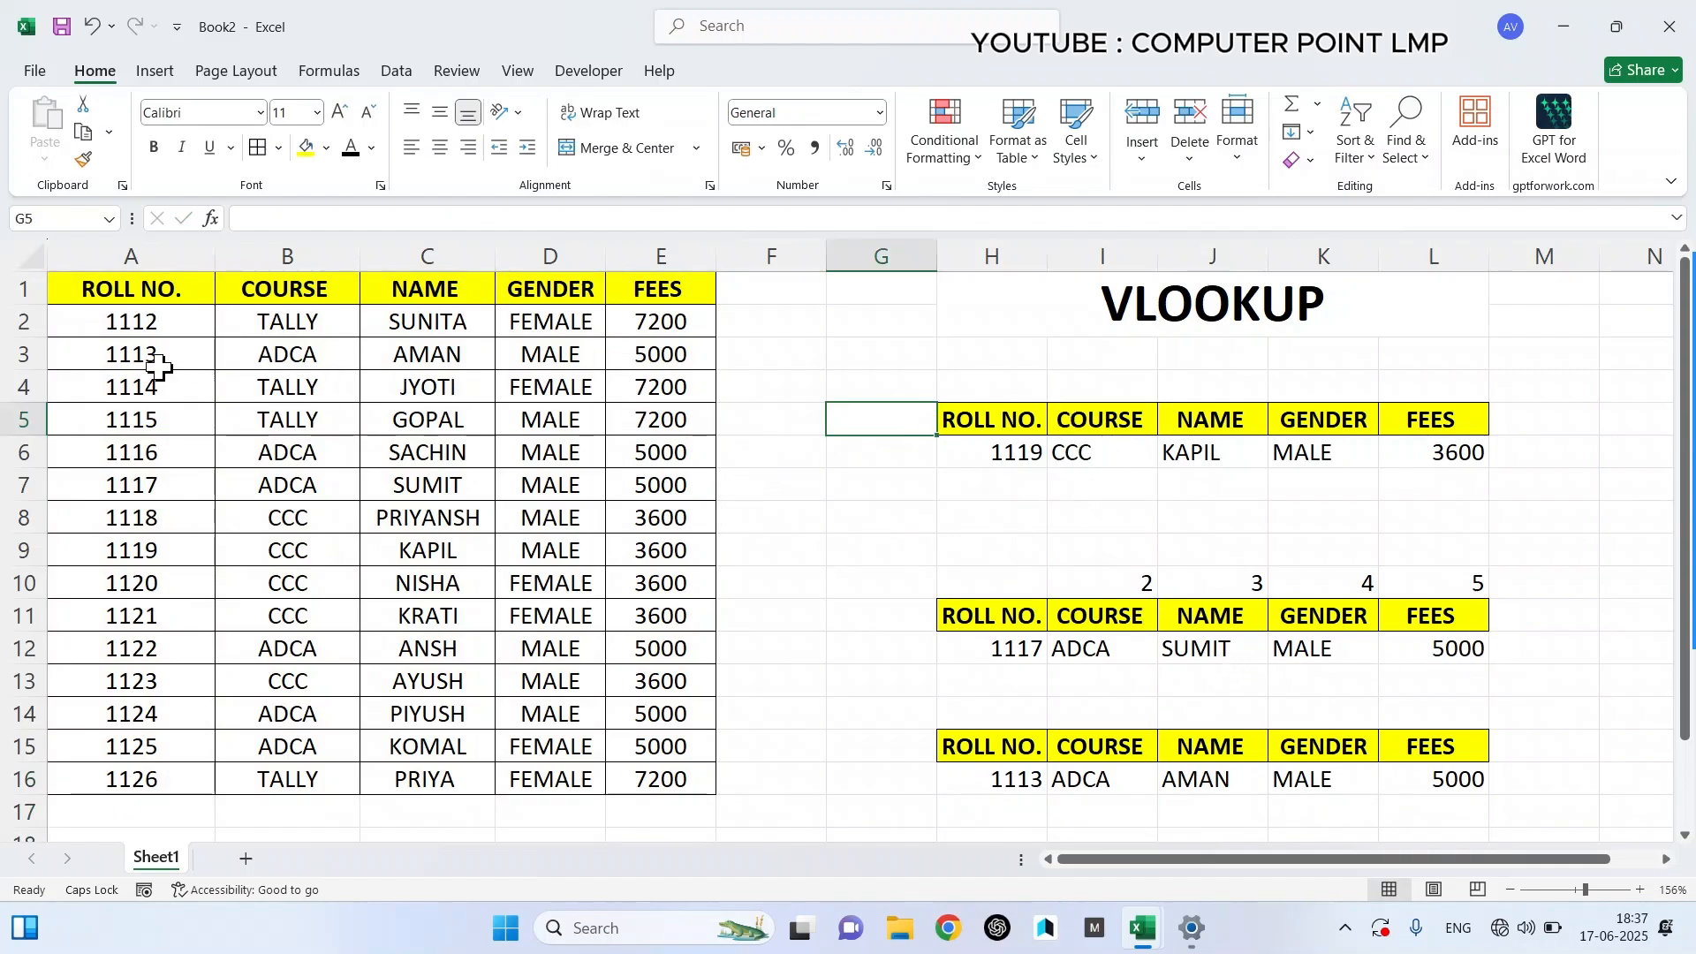
drag(137, 423, 636, 426)
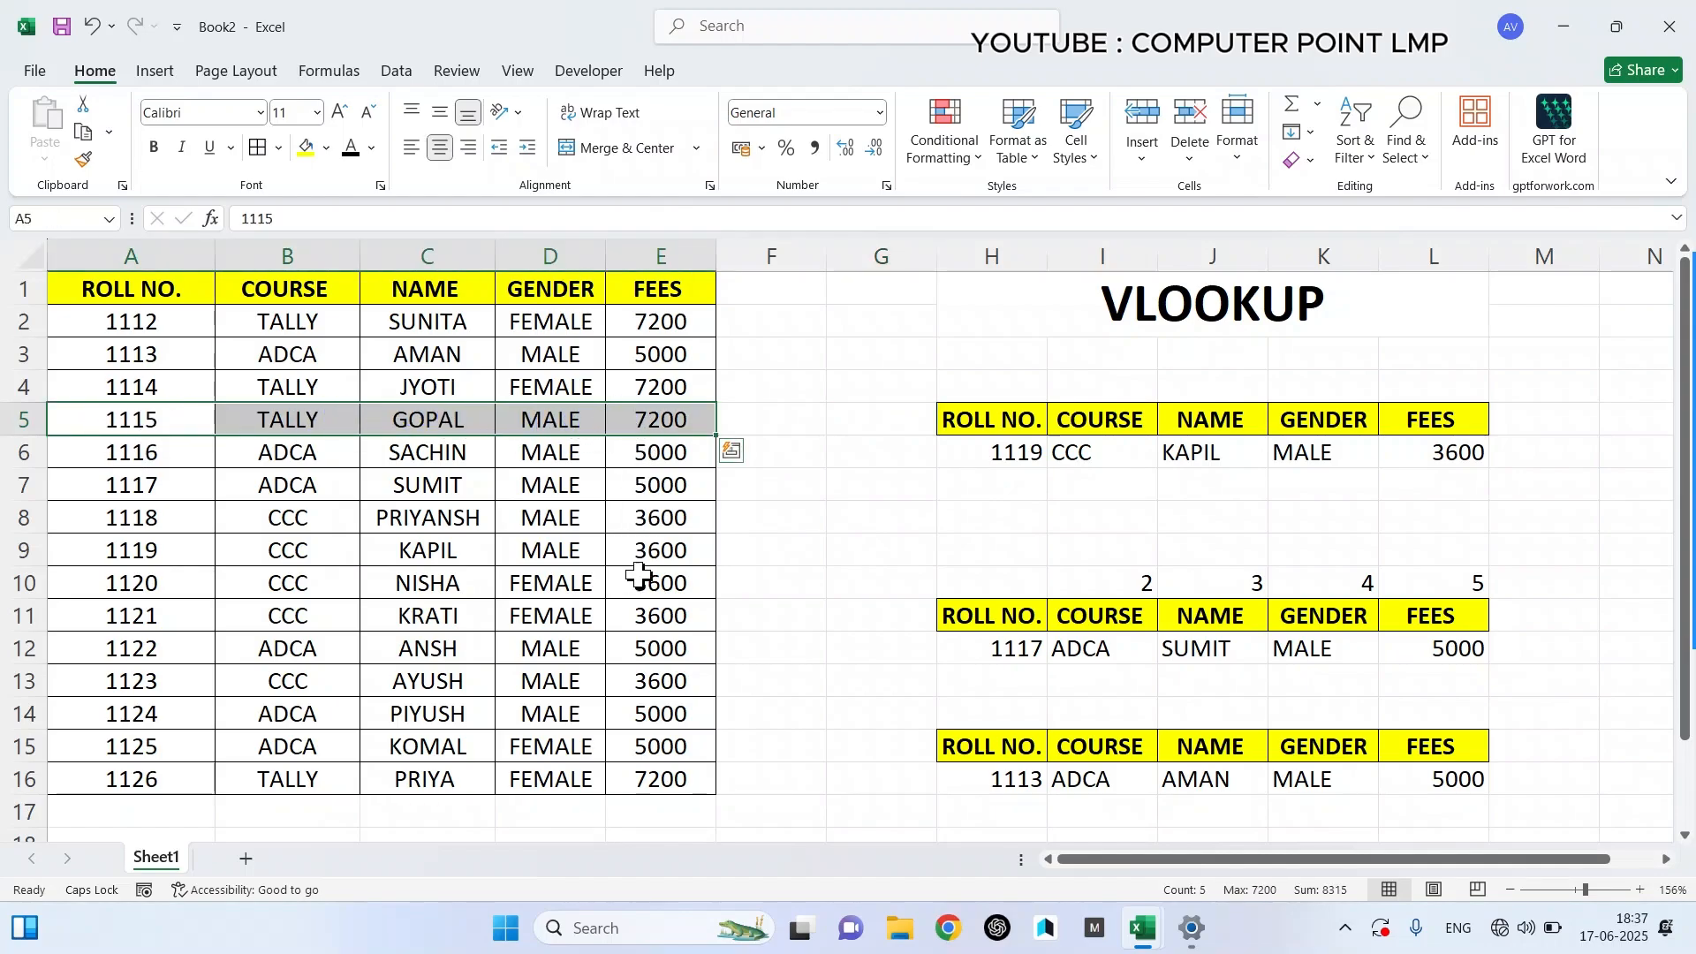
click(821, 480)
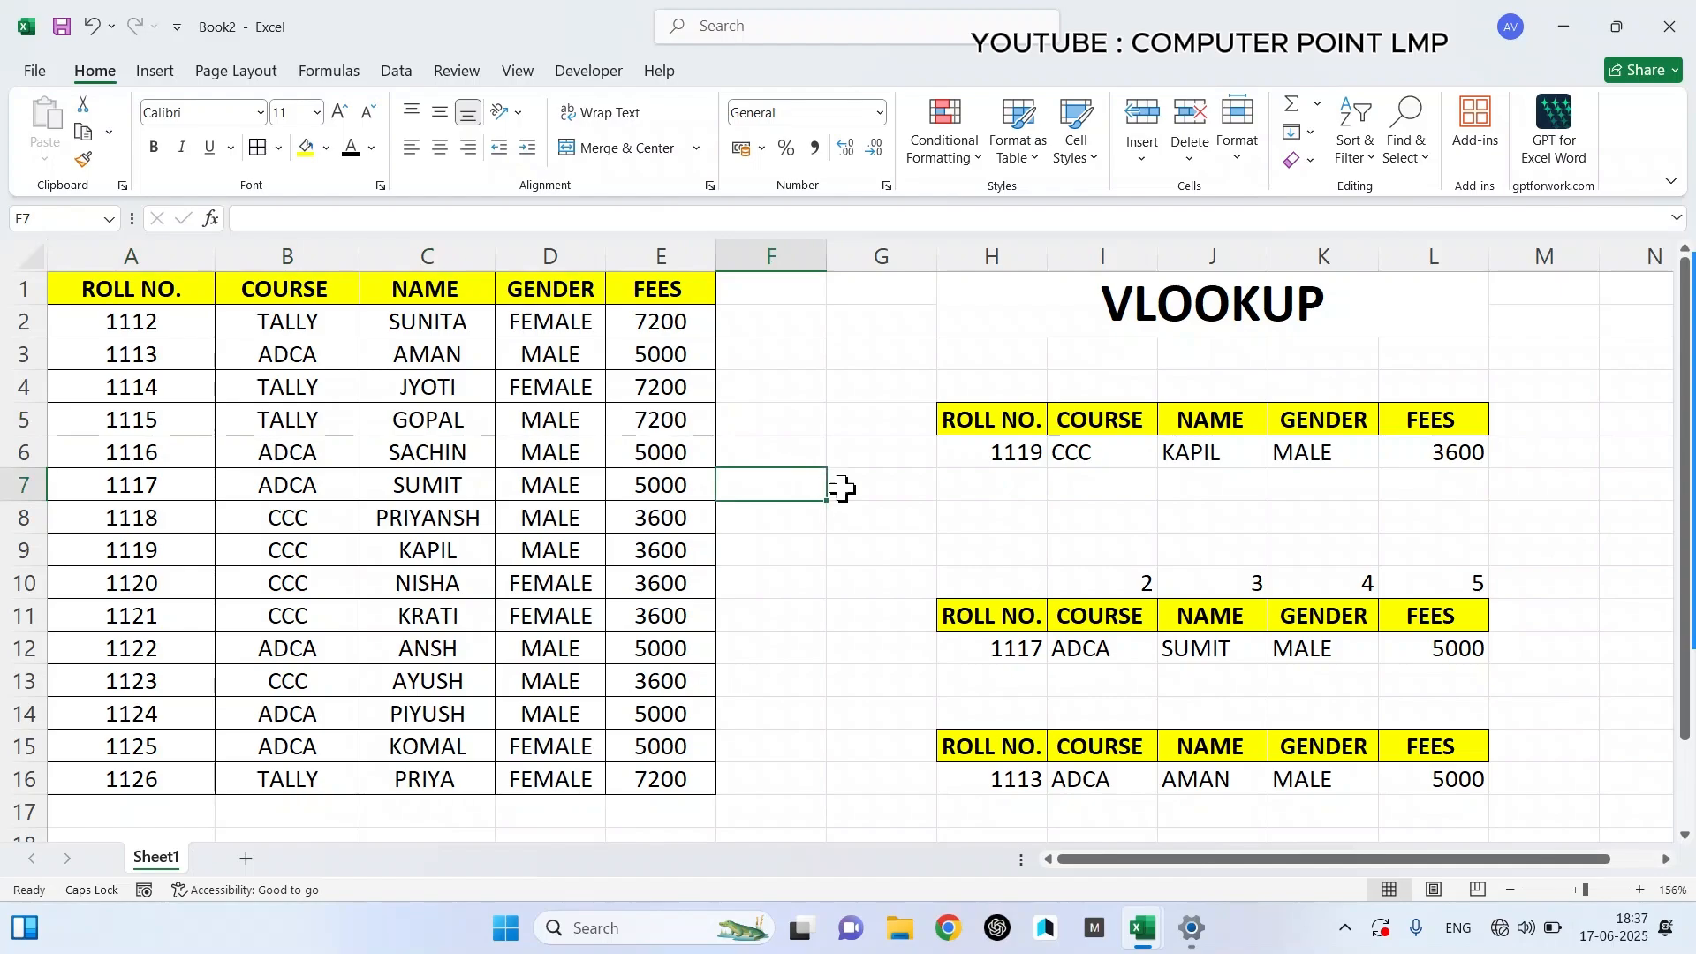
drag(964, 424, 1434, 458)
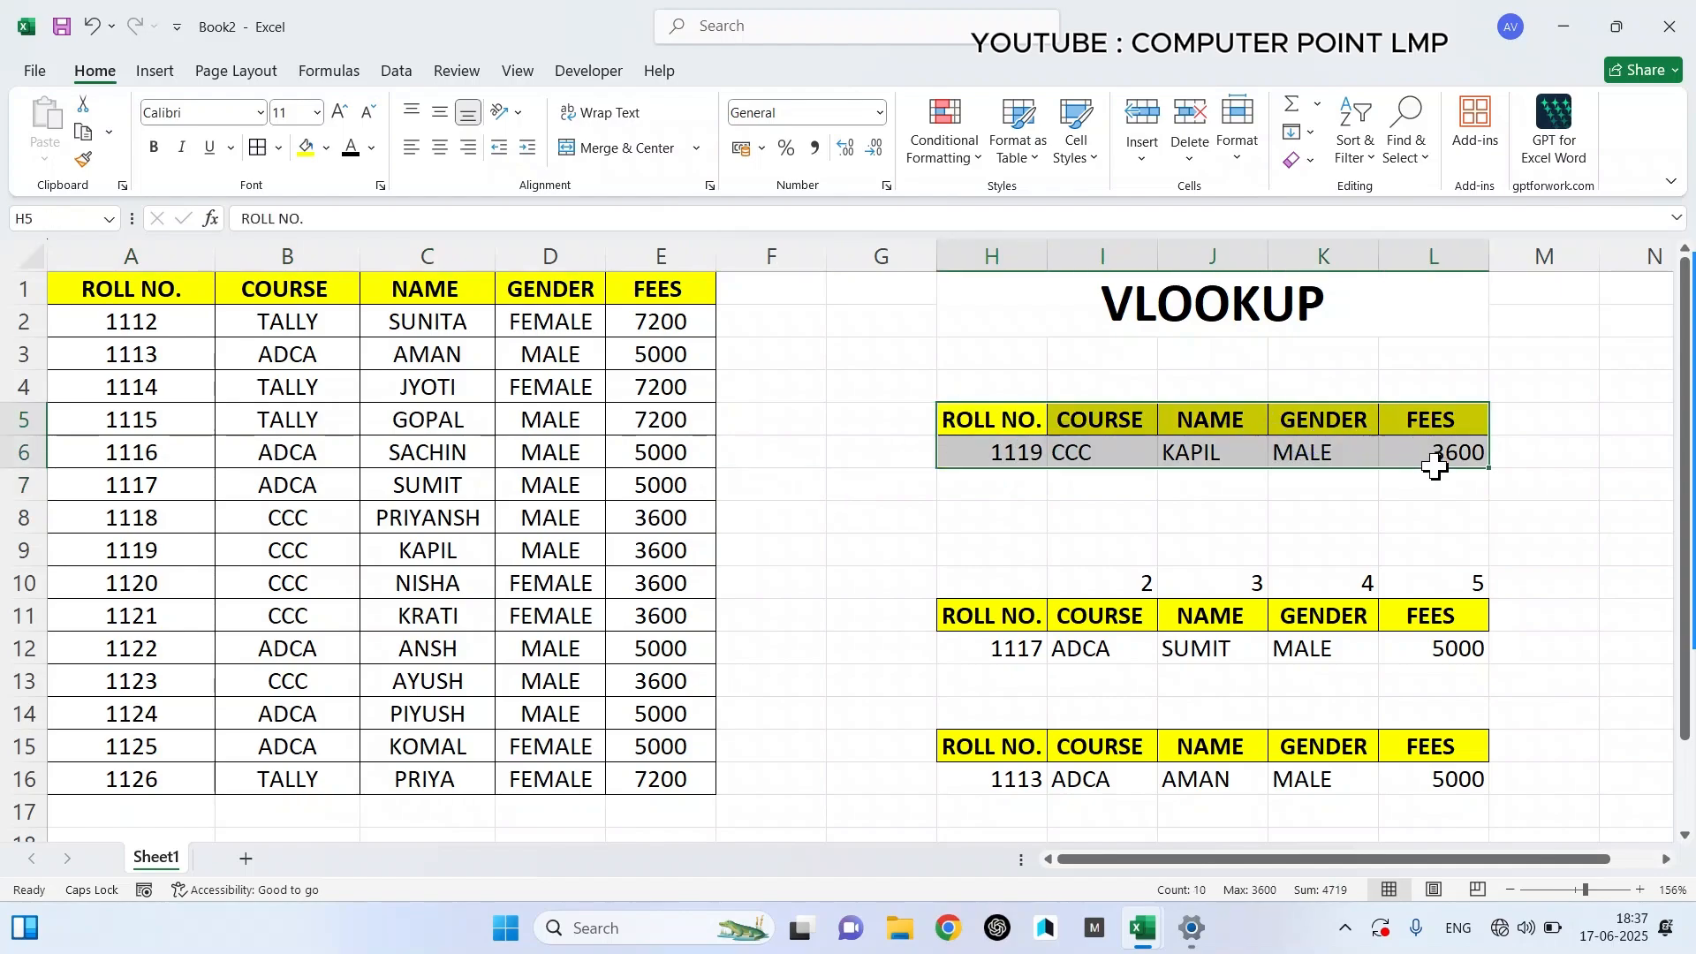
click(1060, 547)
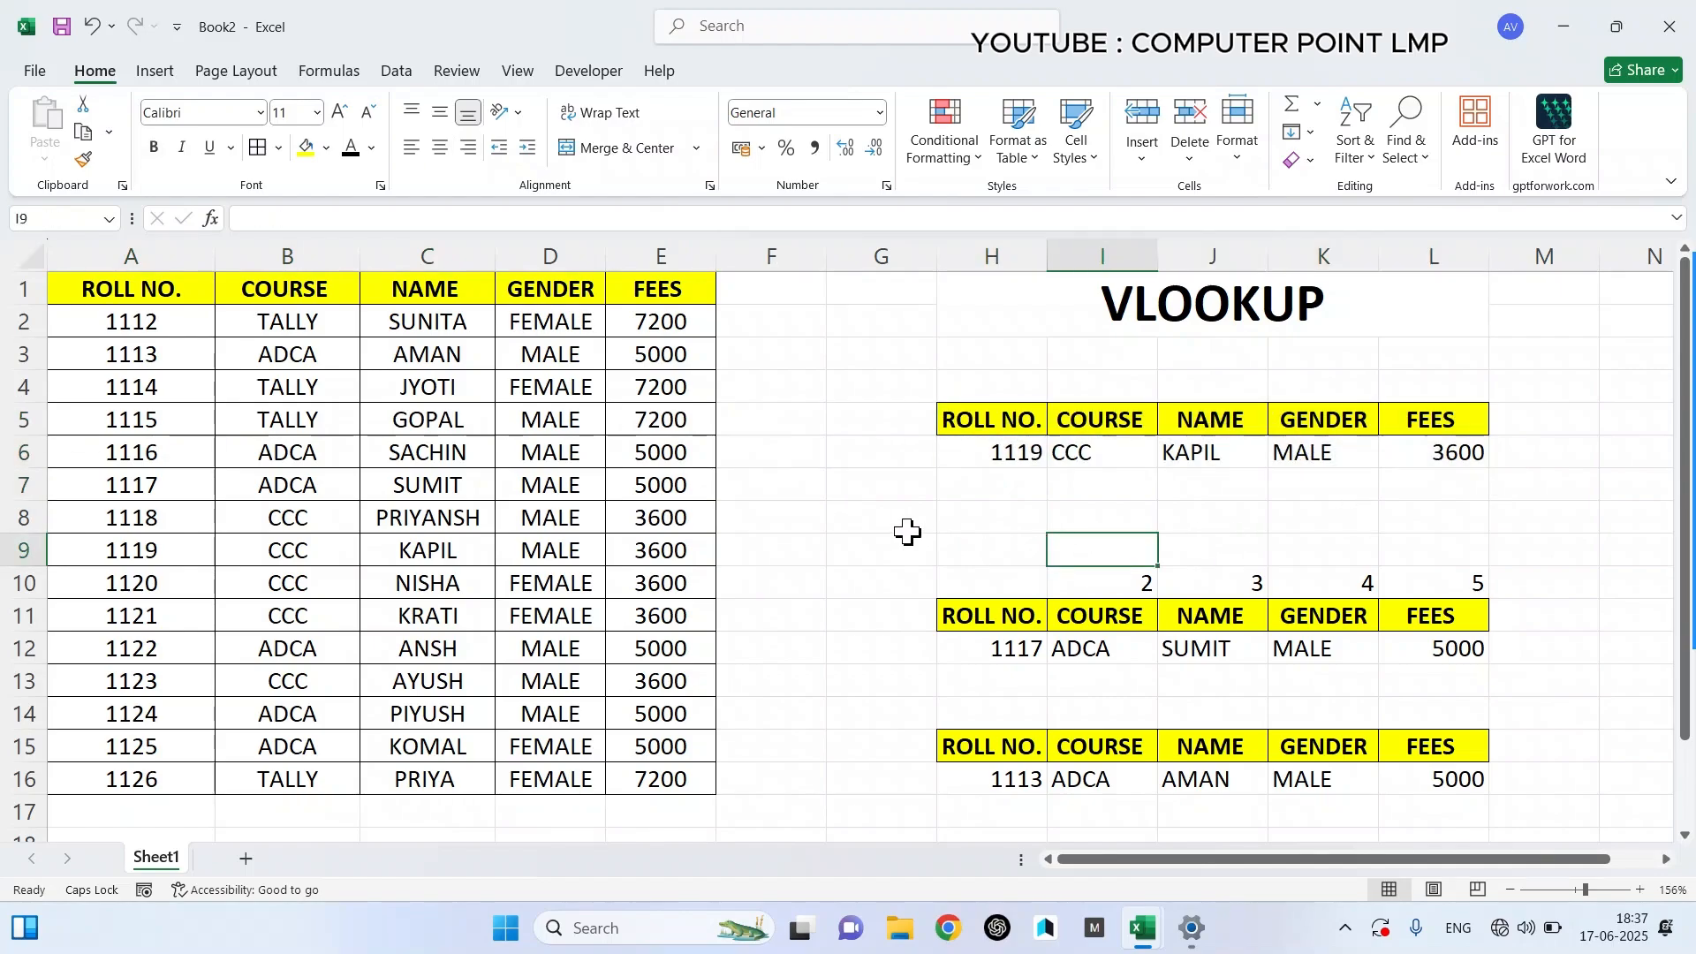